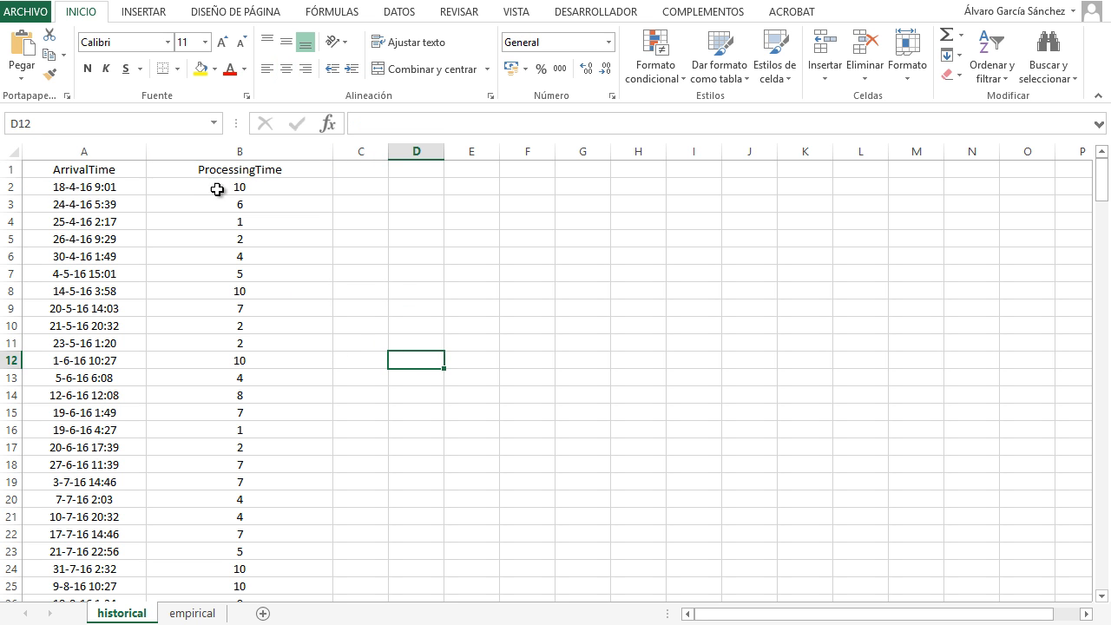
# Examine the ArrivalTime and ProcessingTime values of the first two records in the historical worksheet
pyautogui.click(103, 187)
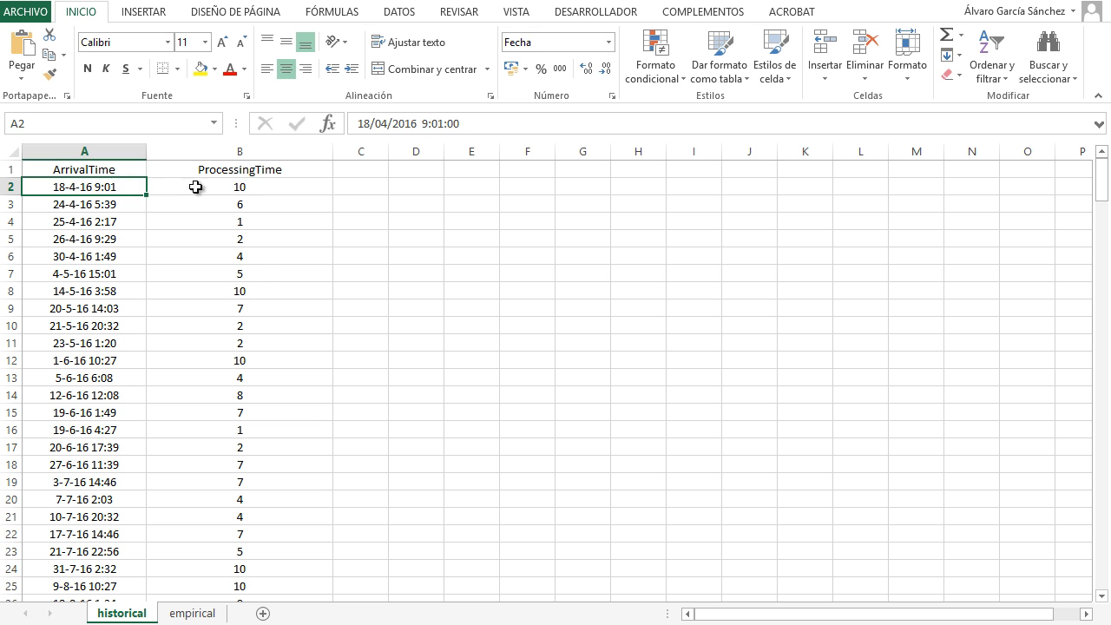
pyautogui.click(246, 191)
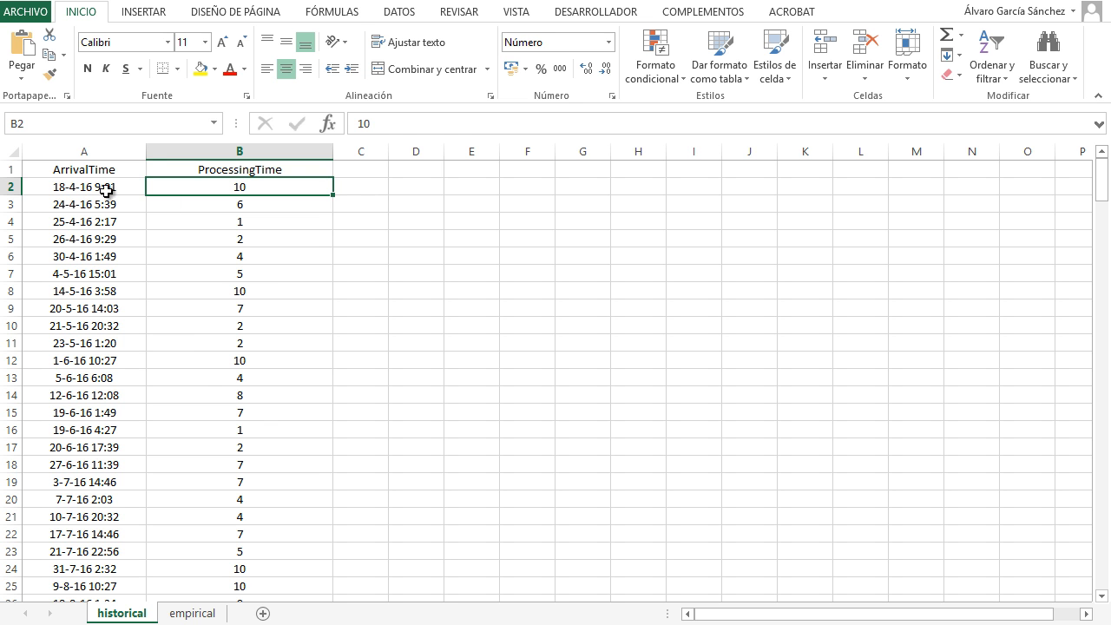
pyautogui.click(59, 205)
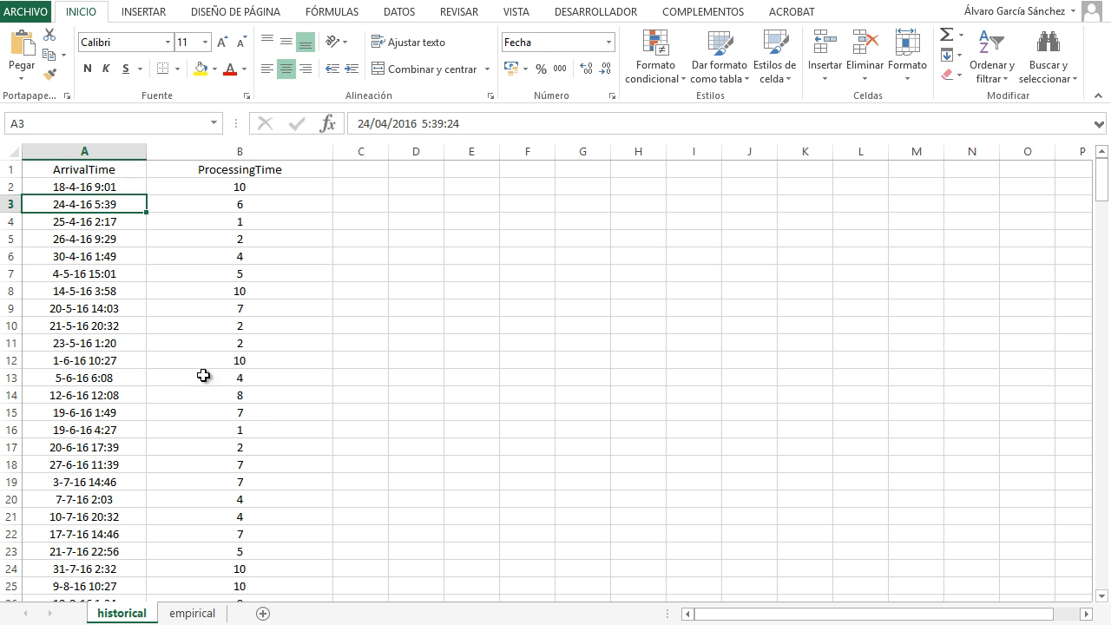
pyautogui.click(266, 205)
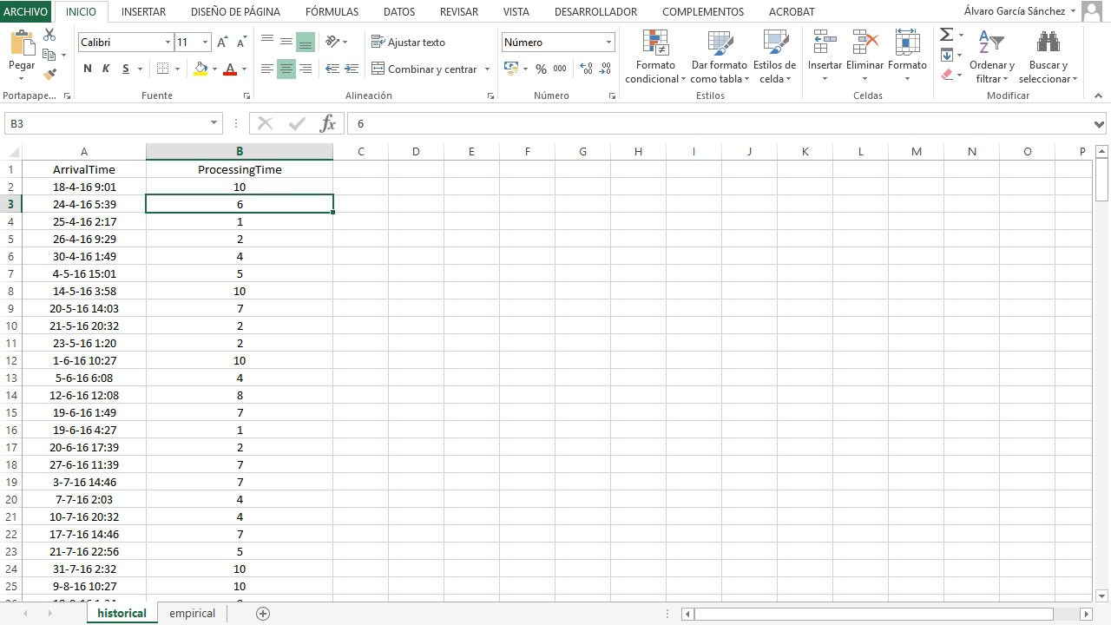
# Switch to Simio and show the tabHistorical data table of the model
pyautogui.hotkey('alt', 'Tab')
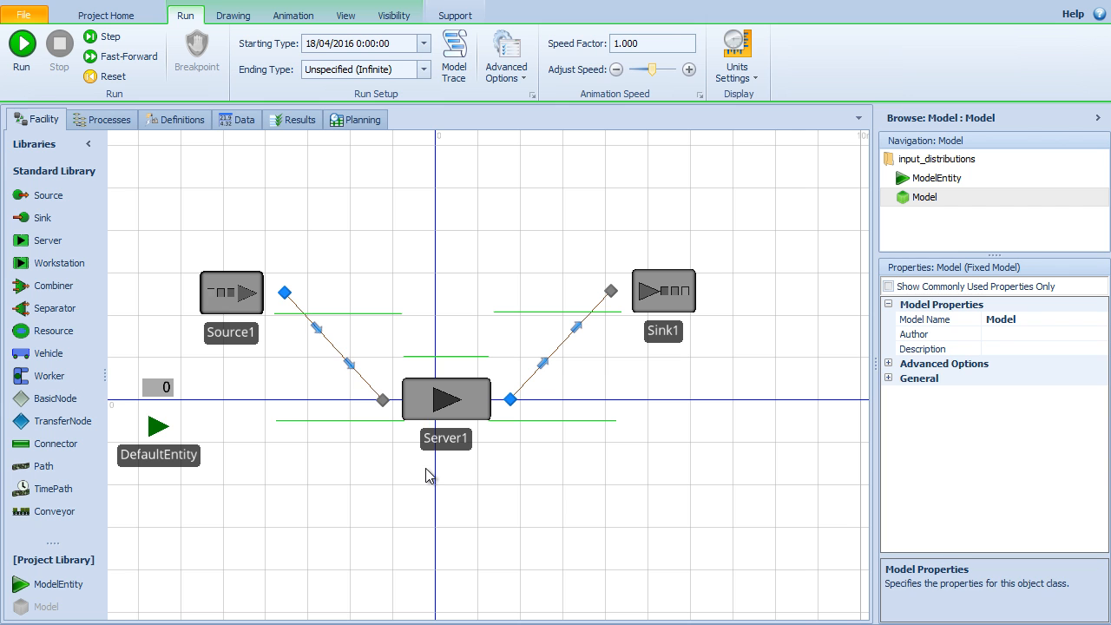
pyautogui.click(333, 346)
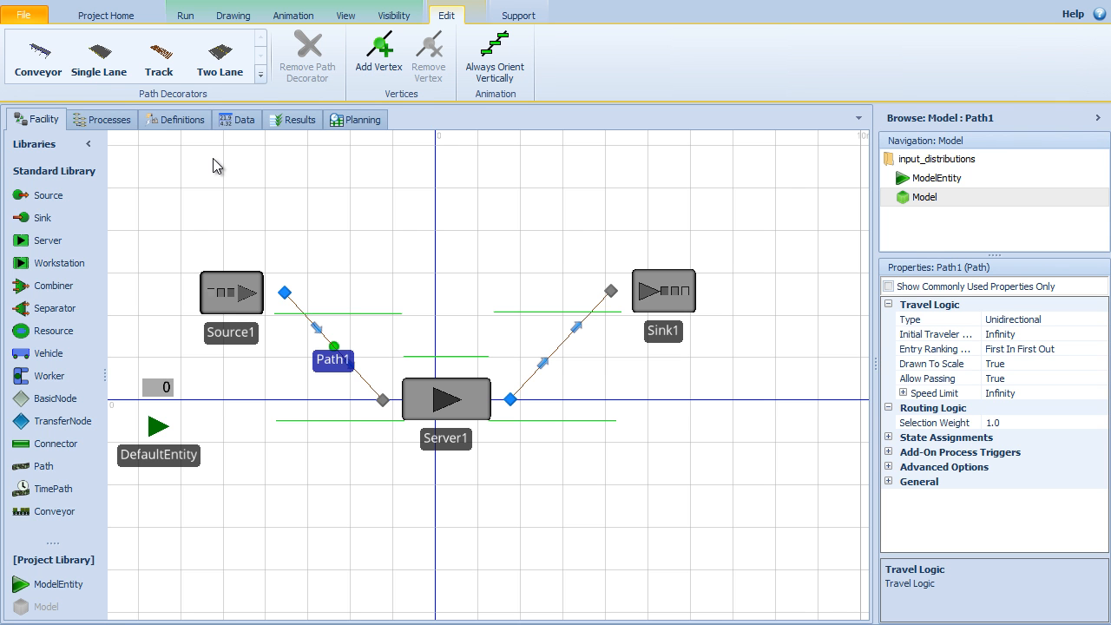
pyautogui.click(241, 121)
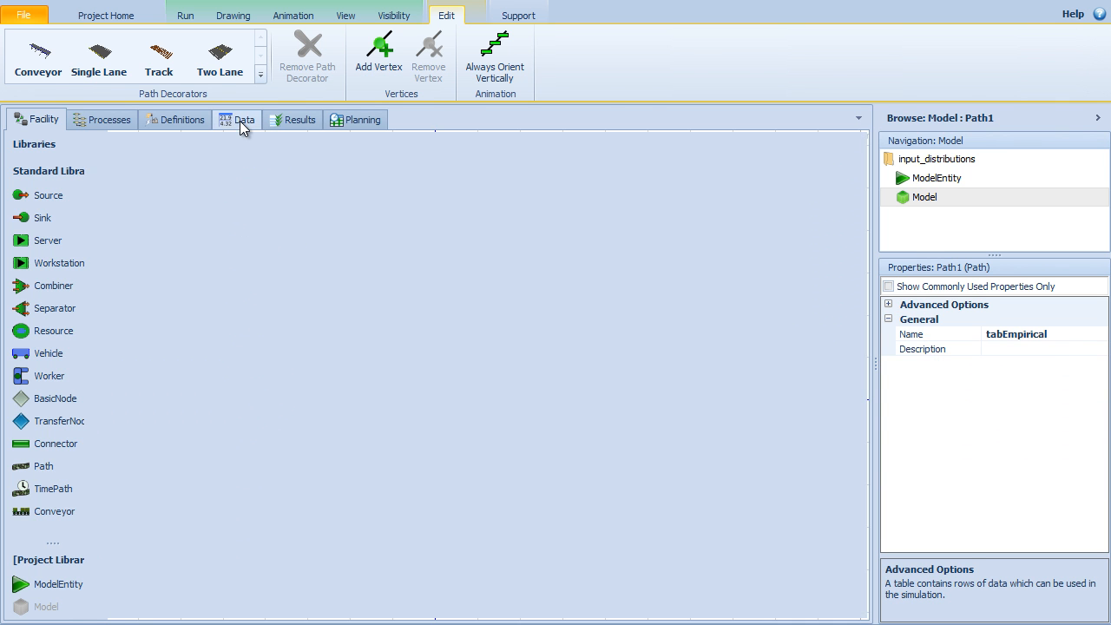
pyautogui.click(113, 141)
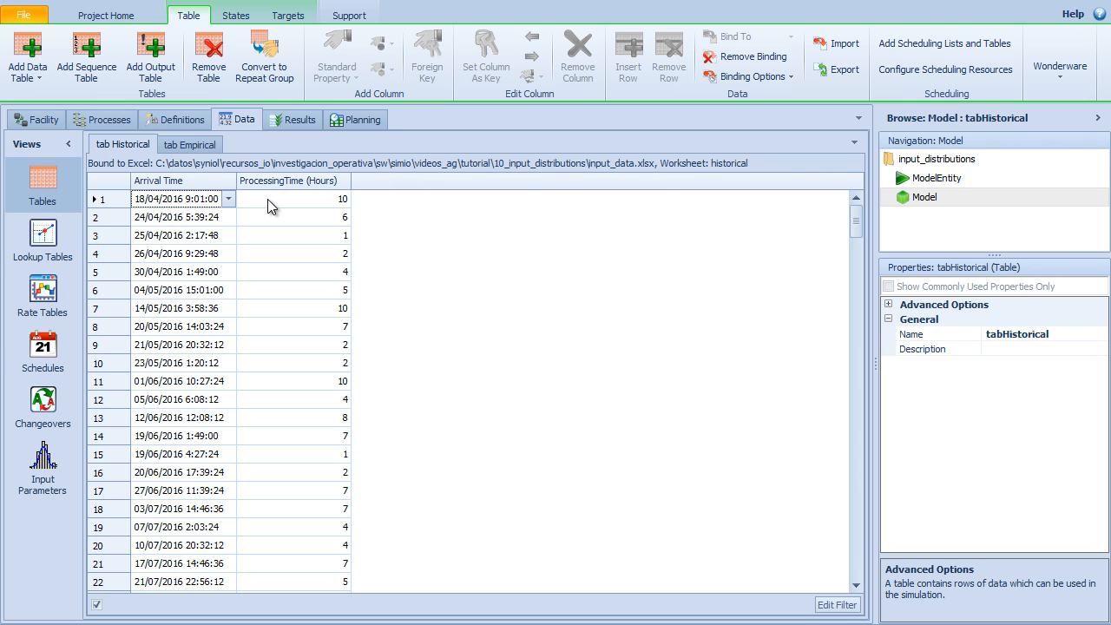
# Add a new data table containing a DateTime column and a Real column
pyautogui.click(19, 45)
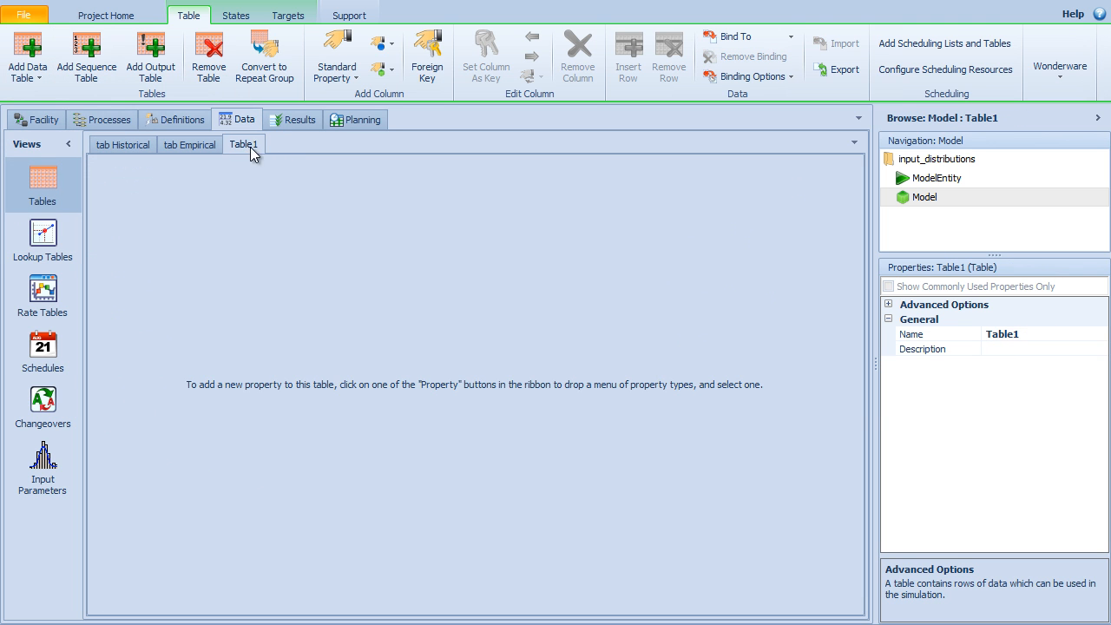
pyautogui.click(1024, 335)
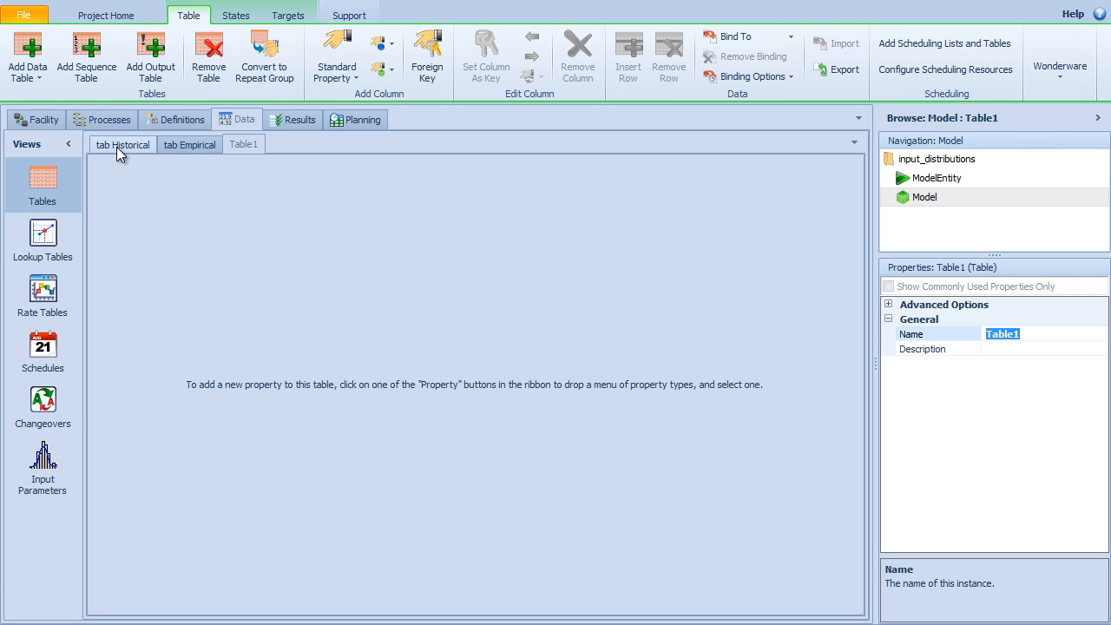
pyautogui.click(342, 80)
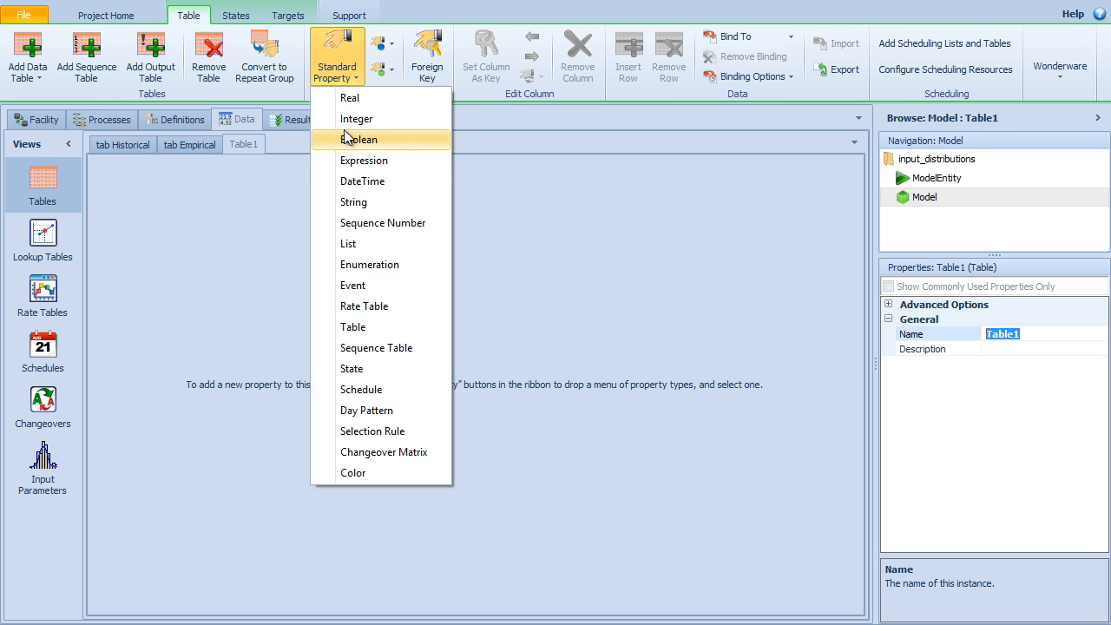
pyautogui.click(354, 181)
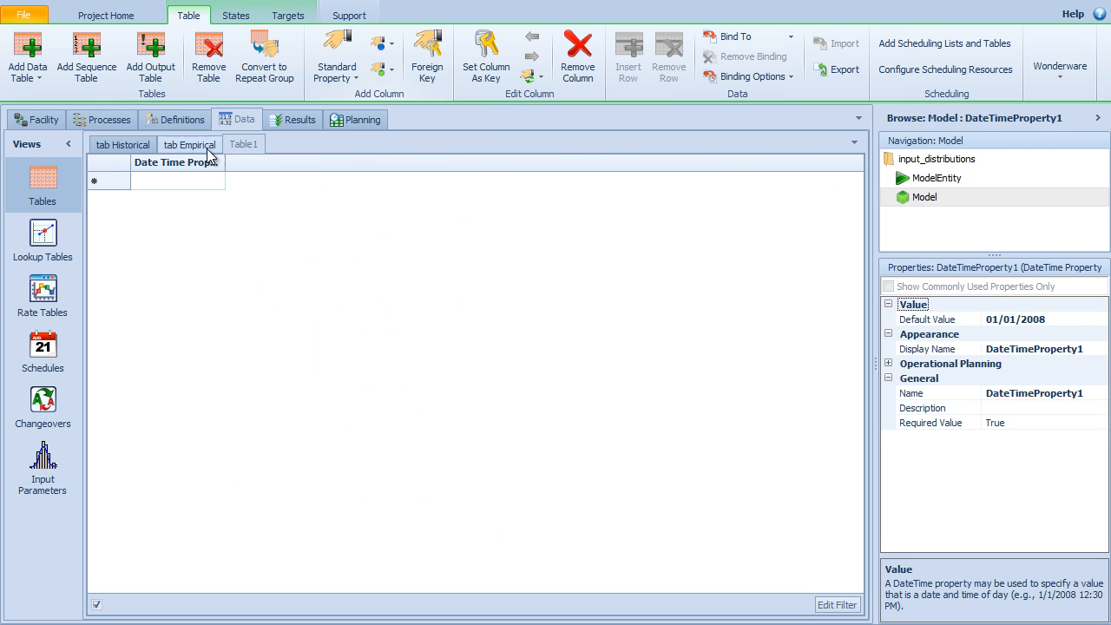
pyautogui.click(334, 80)
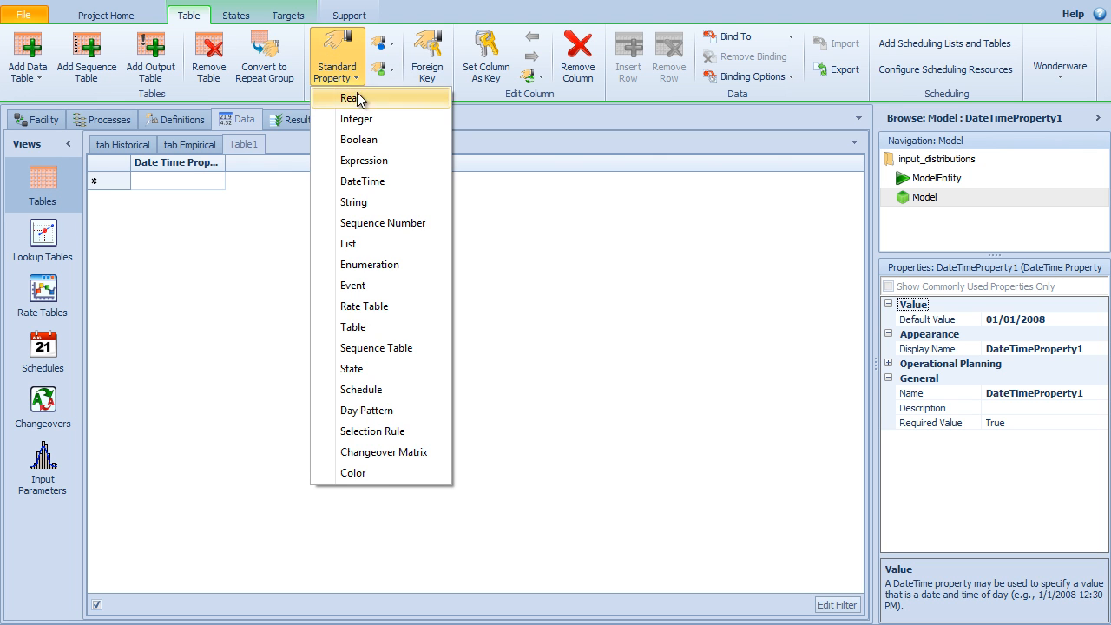
pyautogui.click(361, 99)
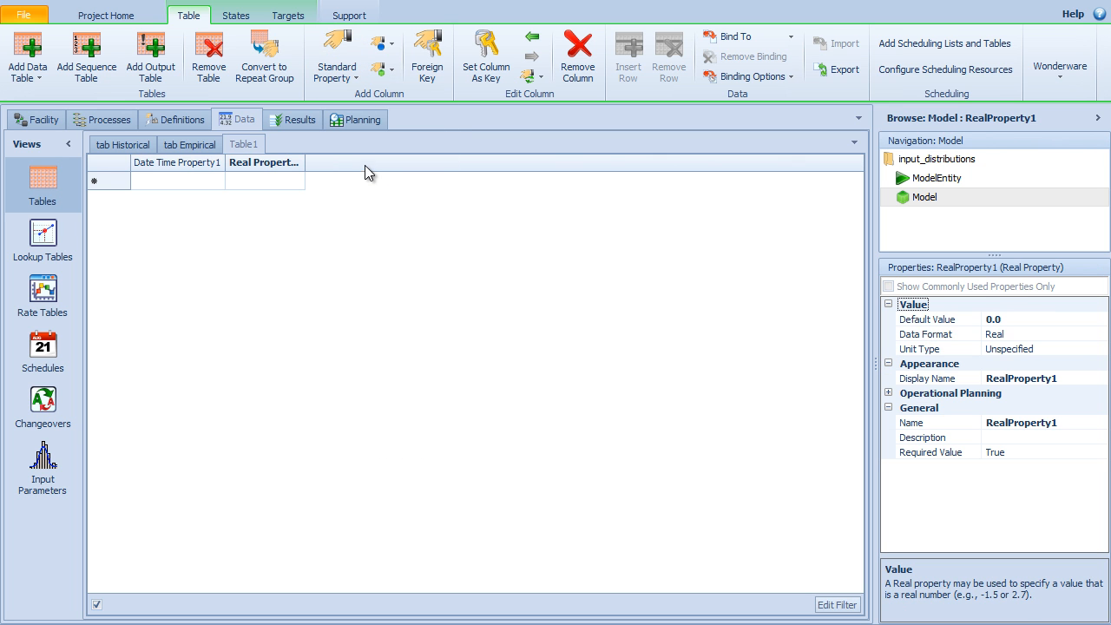
# Compare the name properties of the new table's DateTime column with those of the Arrival Time column in tabHistorical
pyautogui.click(175, 163)
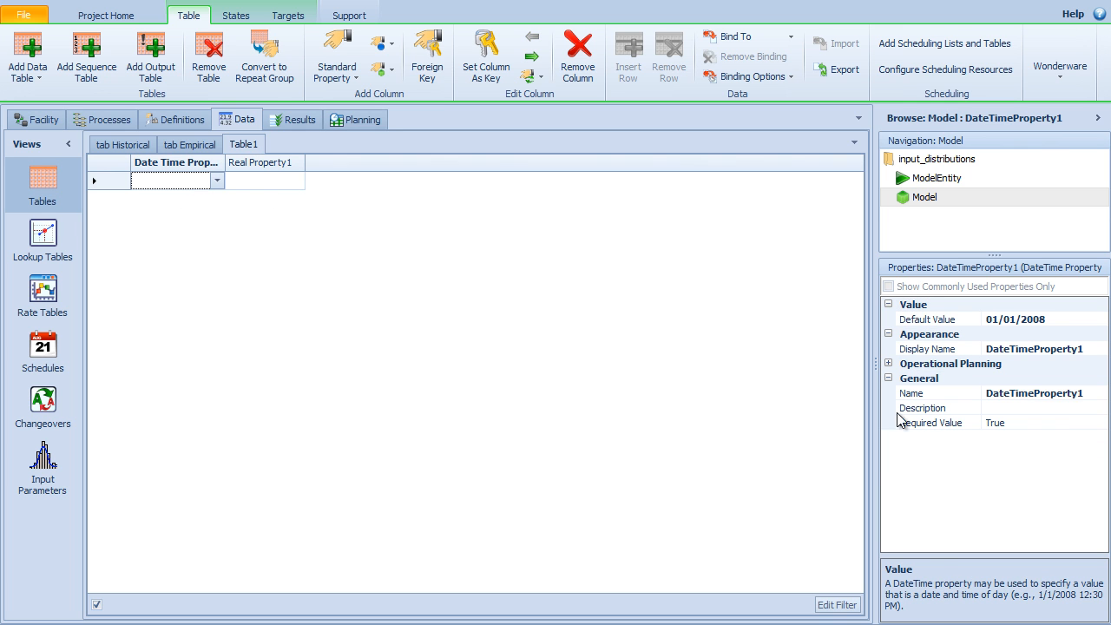
pyautogui.click(1086, 350)
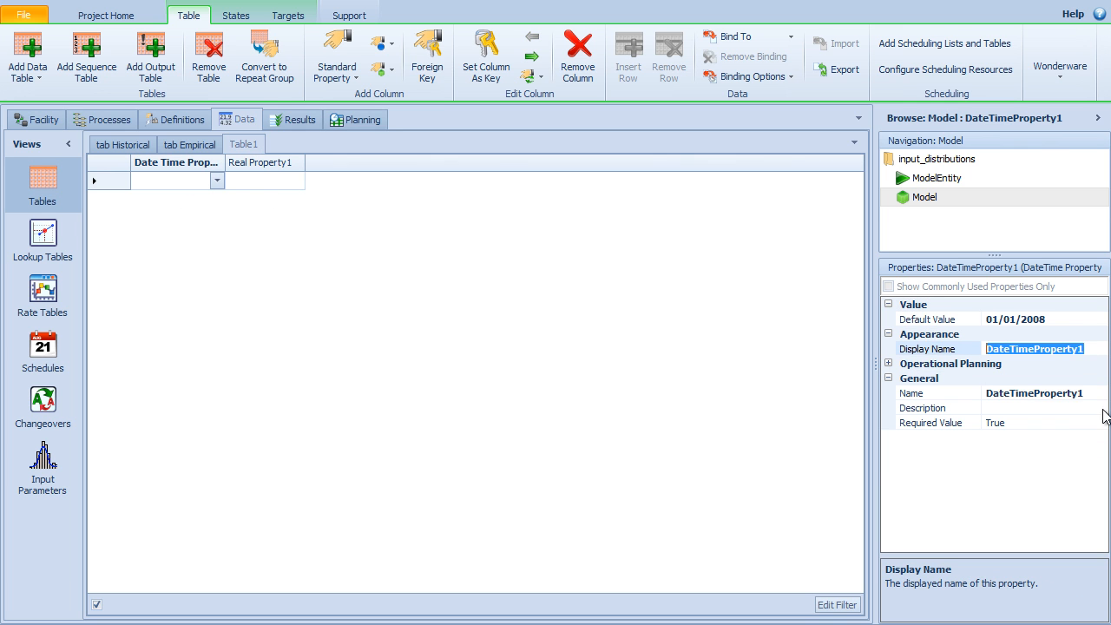
pyautogui.click(1082, 393)
pyautogui.moveTo(1082, 393); pyautogui.dragTo(987, 396)
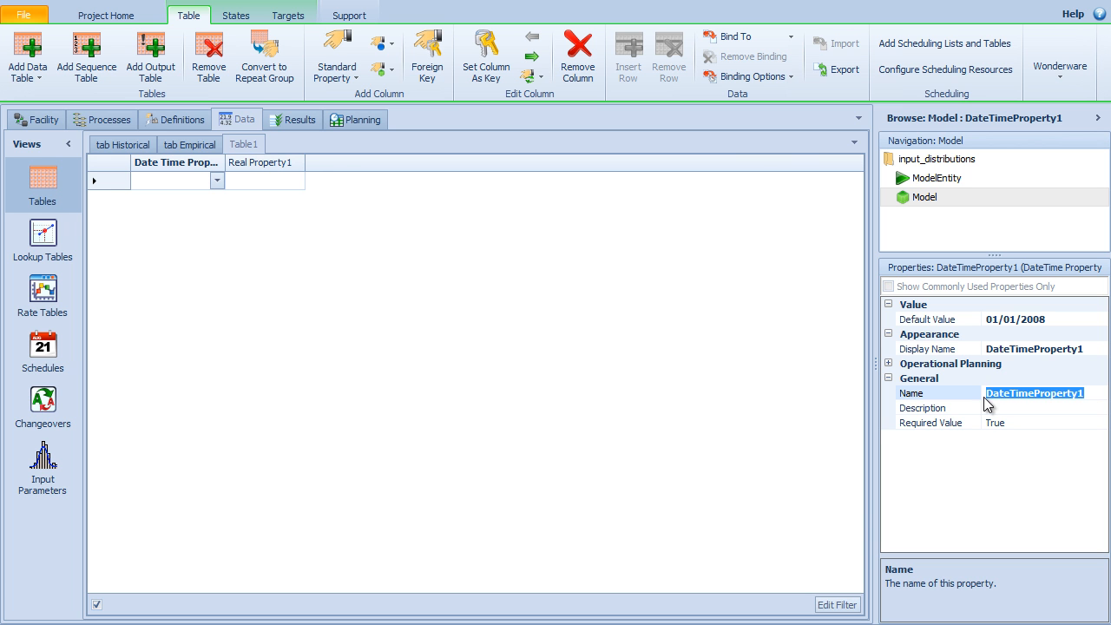
pyautogui.click(119, 145)
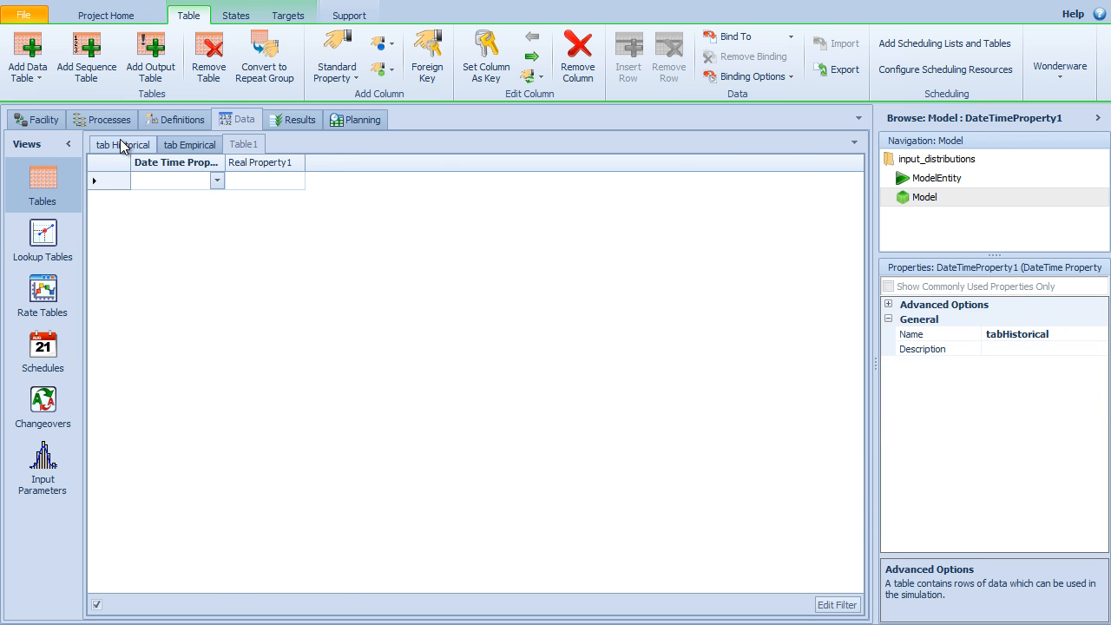
pyautogui.click(192, 180)
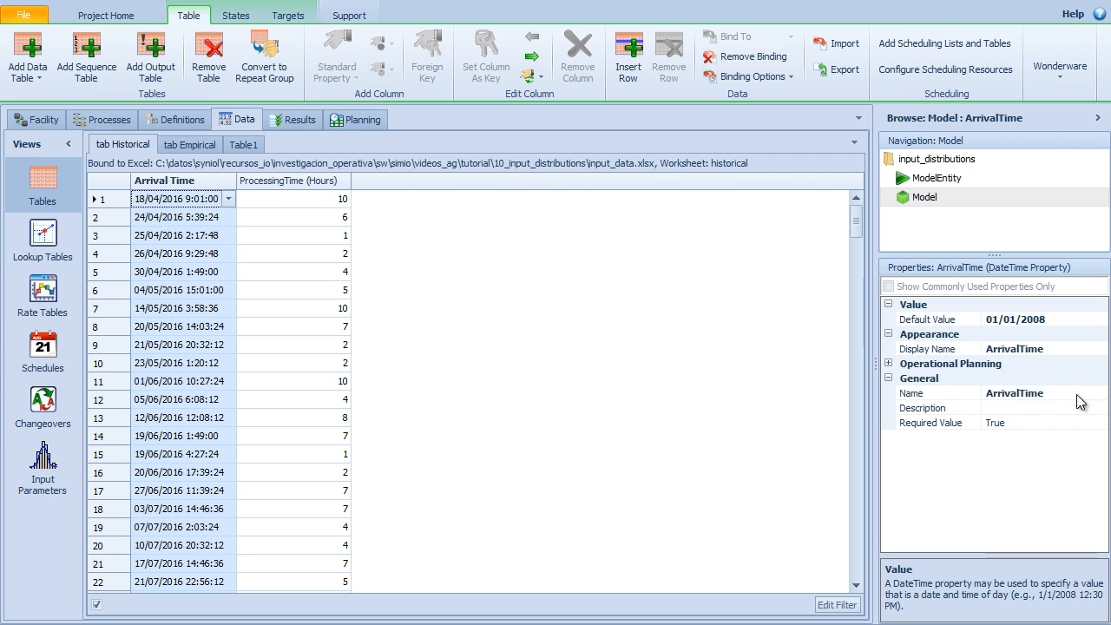
# Compare the properties of the new table's Real column with those of the ProcessingTime column in tabHistorical
pyautogui.click(244, 144)
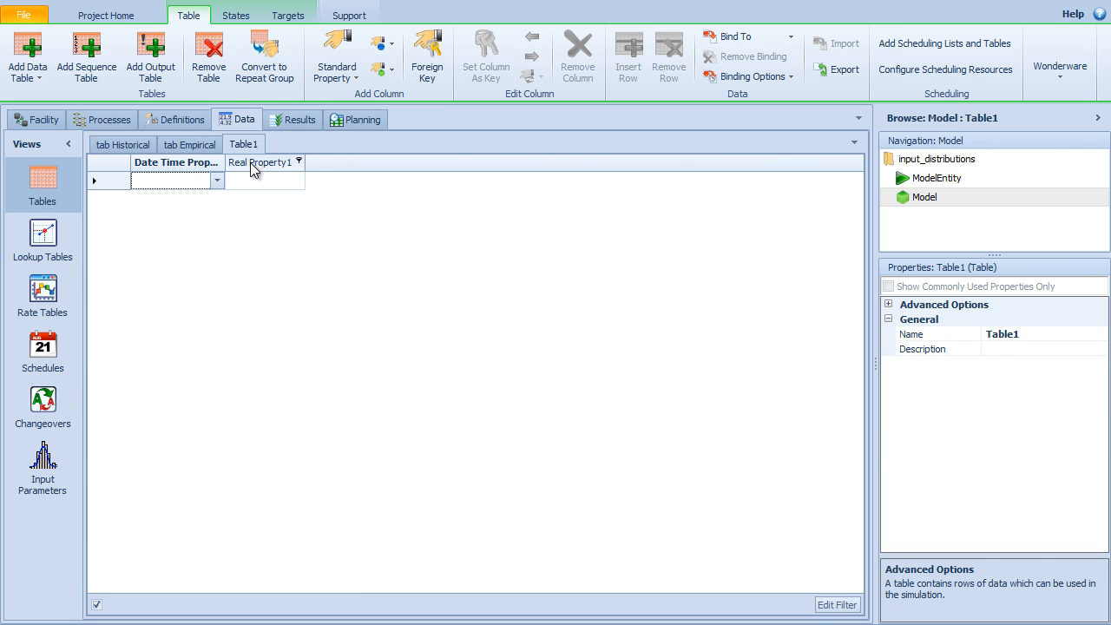
pyautogui.click(254, 162)
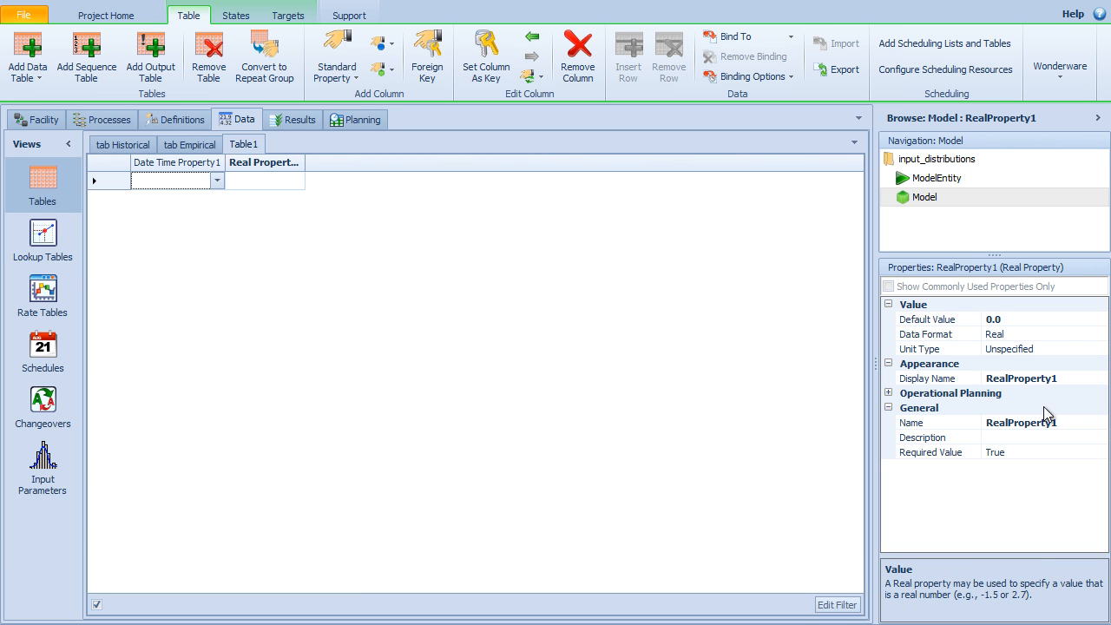
pyautogui.moveTo(1061, 424); pyautogui.dragTo(961, 426)
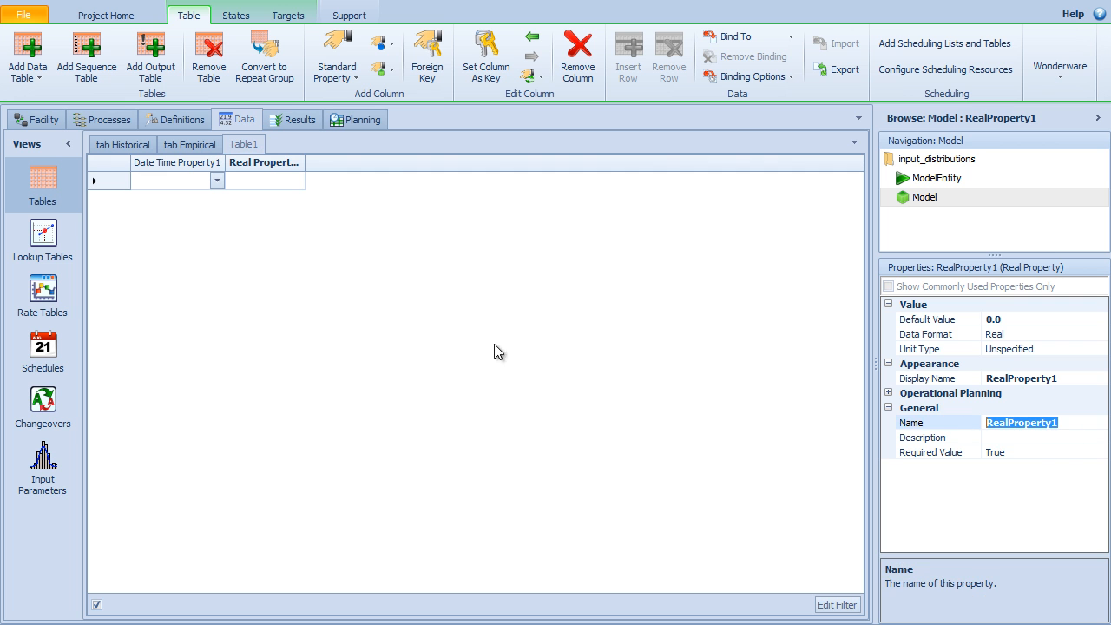
pyautogui.click(131, 144)
pyautogui.click(287, 181)
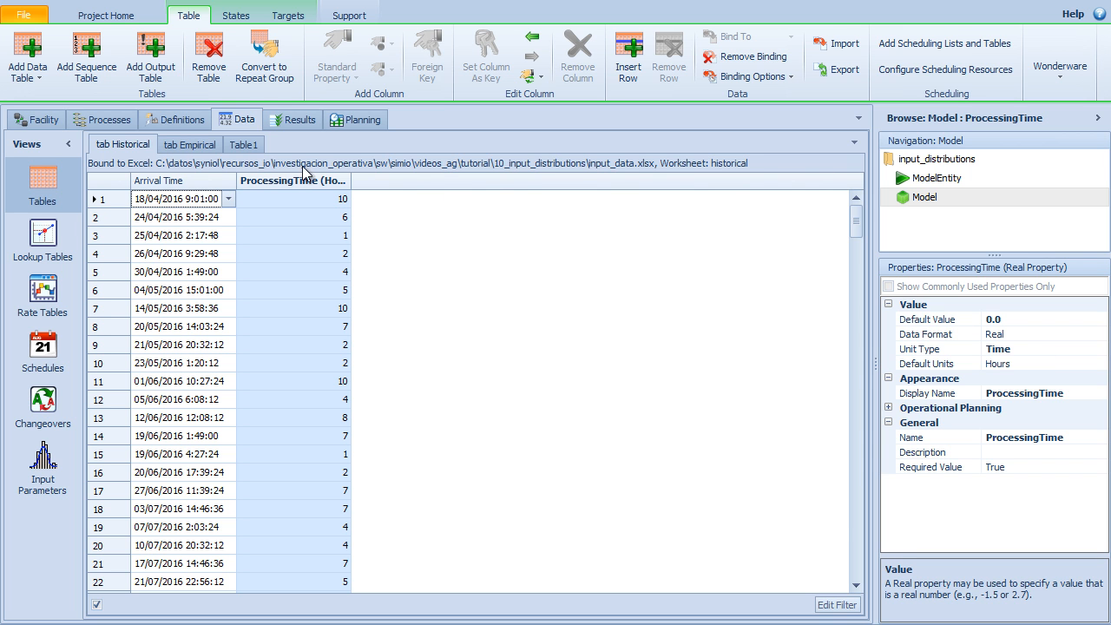
# Set the unit type of the Real column in Table1 to Time
pyautogui.click(245, 145)
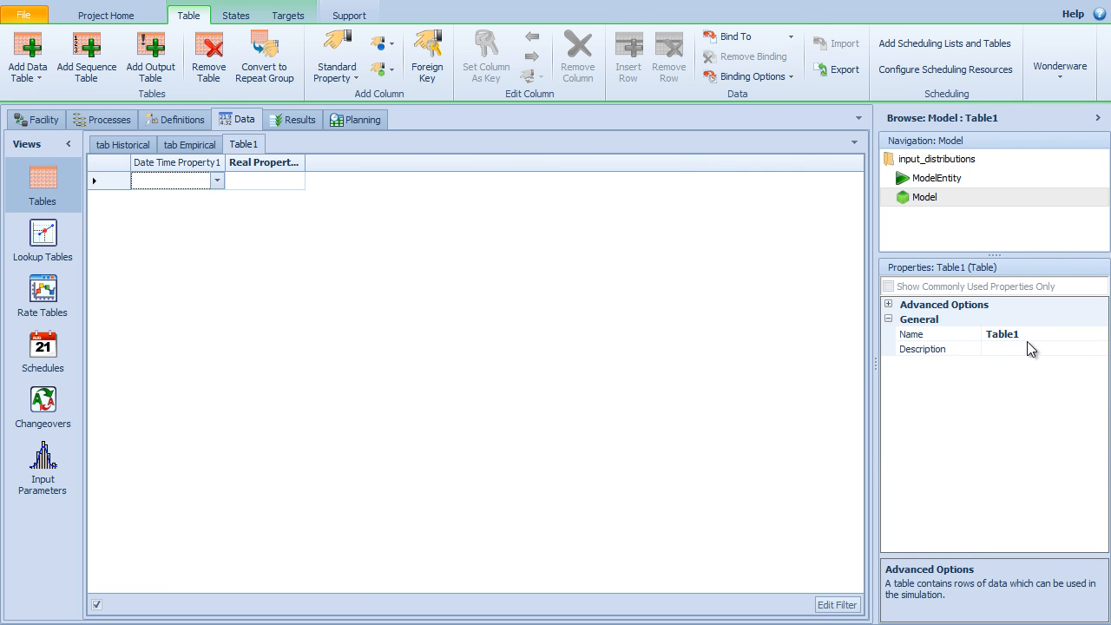
pyautogui.click(314, 186)
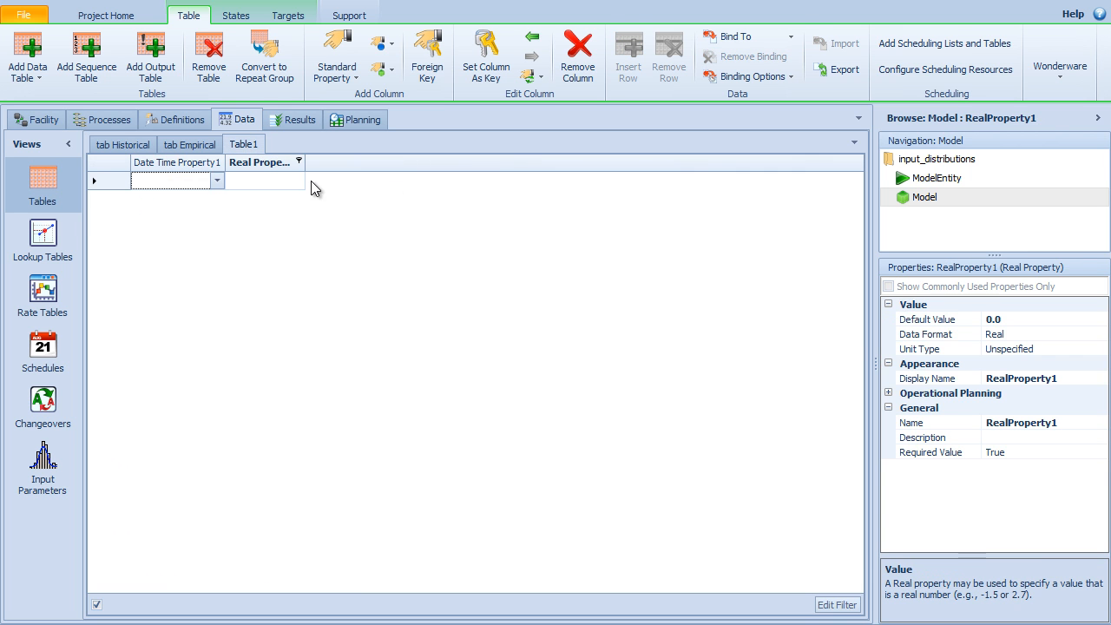
pyautogui.click(1077, 350)
pyautogui.click(1100, 349)
pyautogui.click(1013, 360)
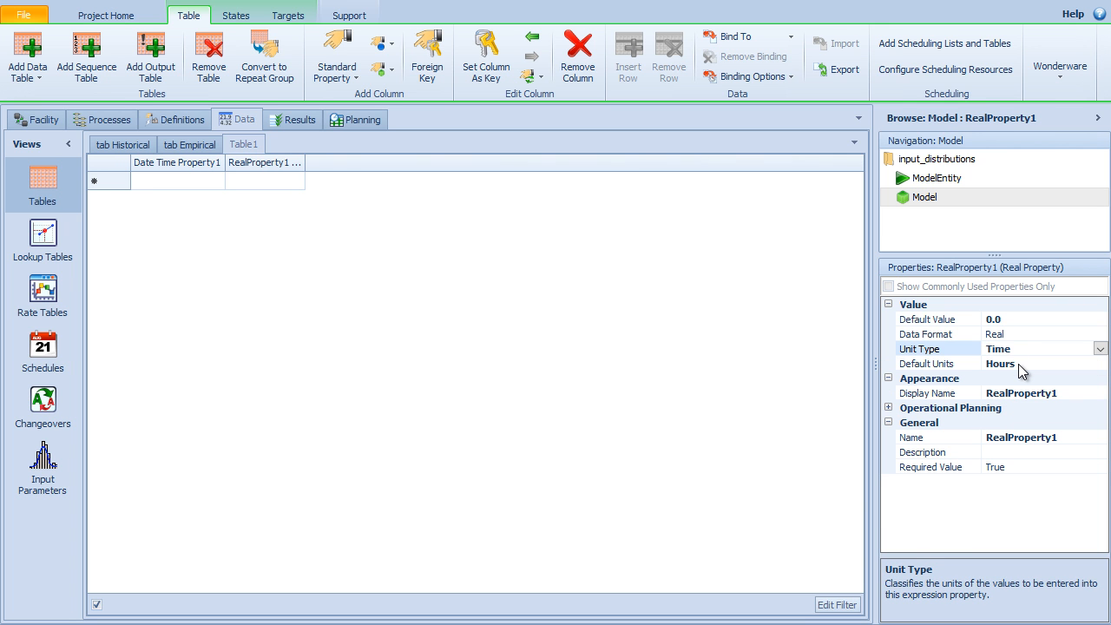
# Check the column headers in the Excel historical worksheet, and remove the existing Excel binding from the tabHistorical table in Simio
pyautogui.click(128, 145)
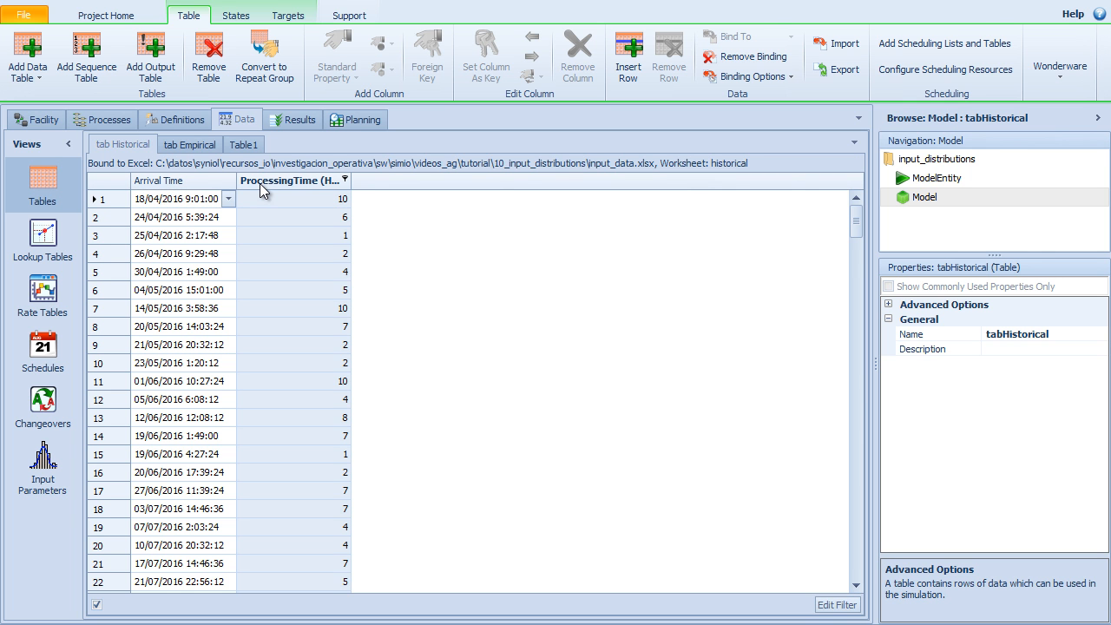
pyautogui.hotkey('alt', 'Tab')
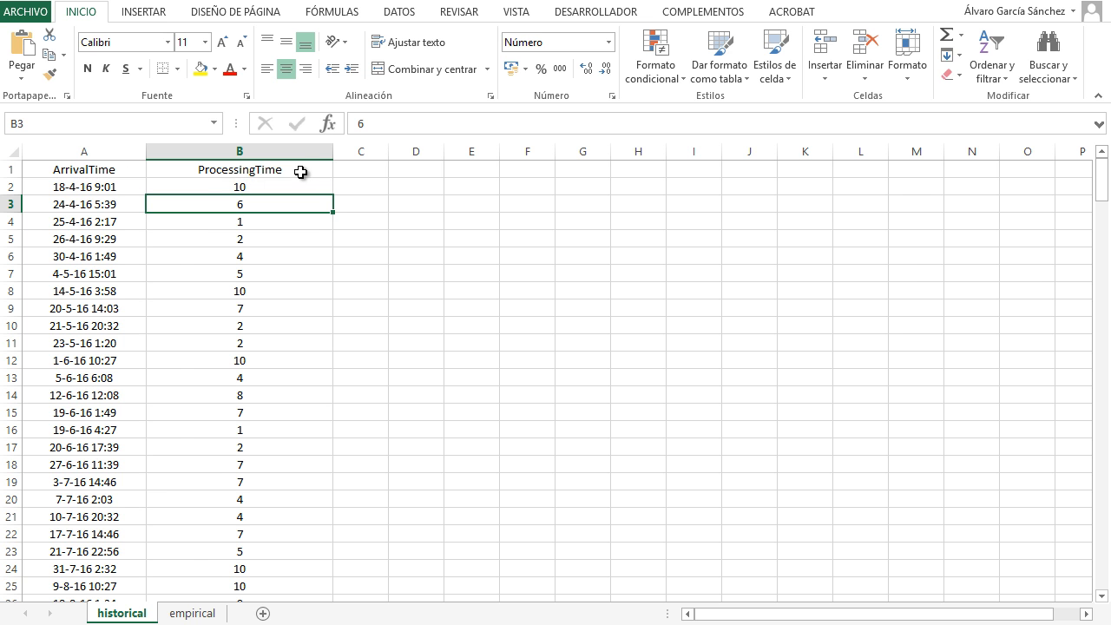
pyautogui.hotkey('alt', 'Tab')
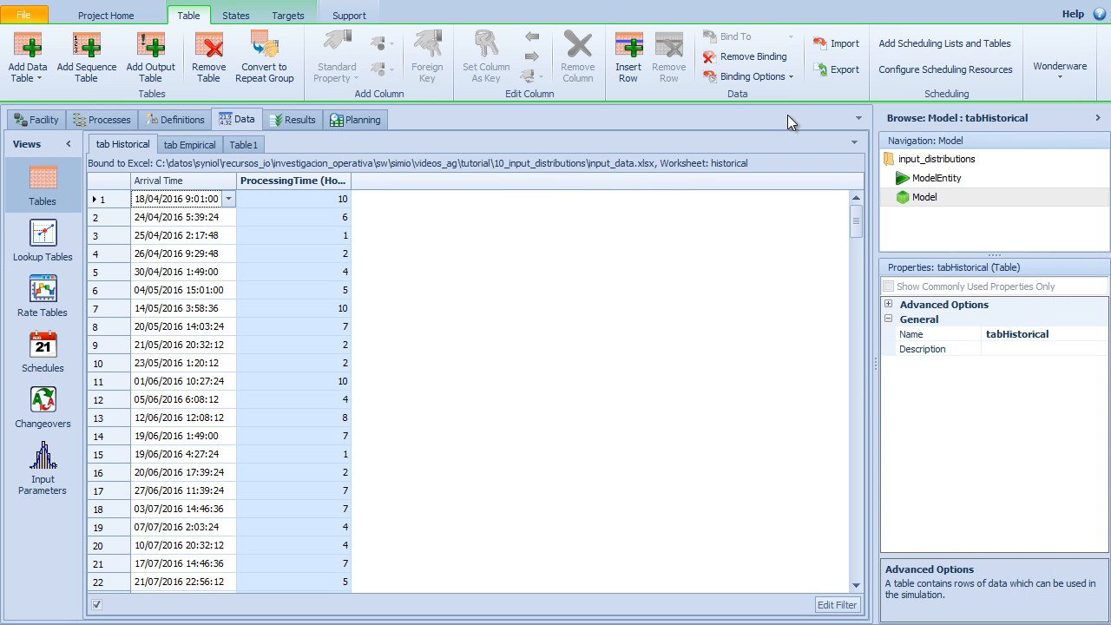
pyautogui.click(748, 56)
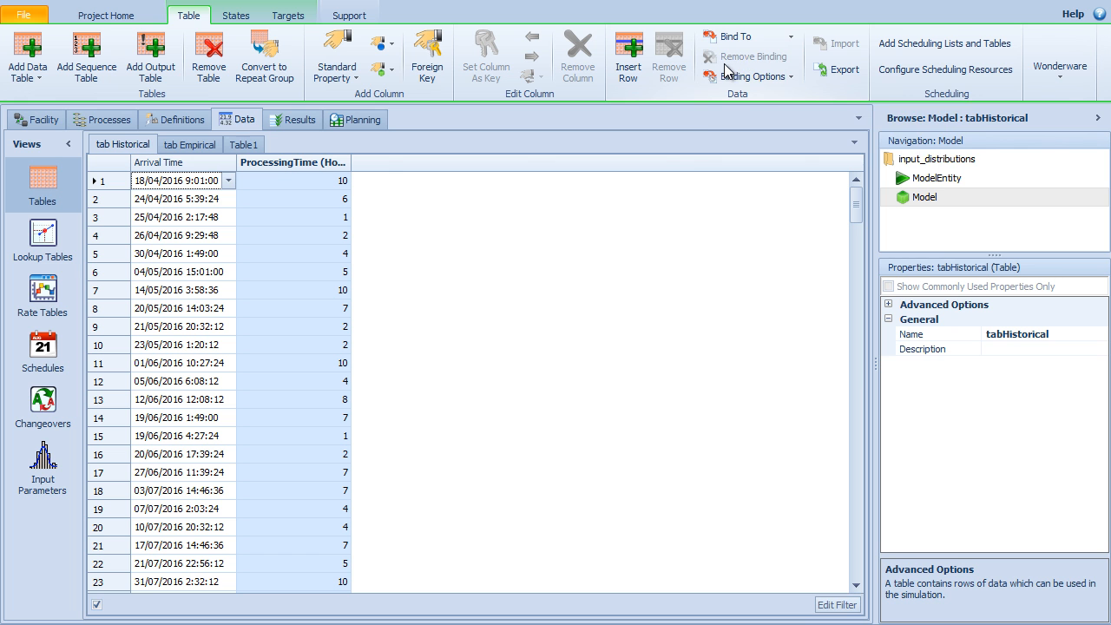
# Start an Excel binding for the tabHistorical table and choose input_data.xlsx from the videos_ag\tutorial\10_input_distributions folder as its source file
pyautogui.click(254, 142)
pyautogui.click(130, 147)
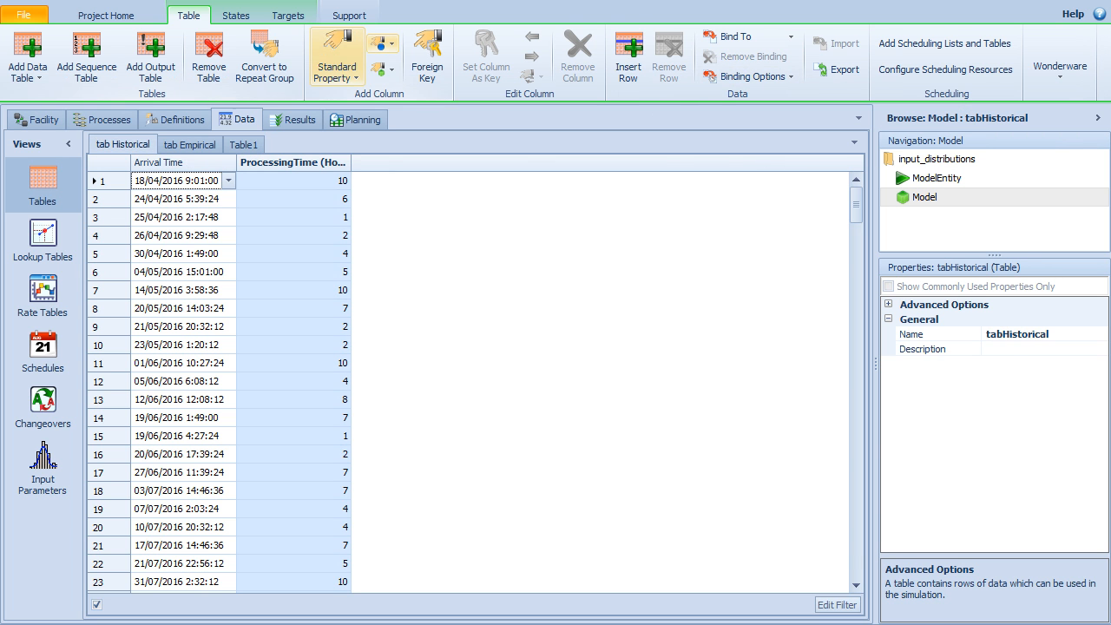
pyautogui.click(787, 37)
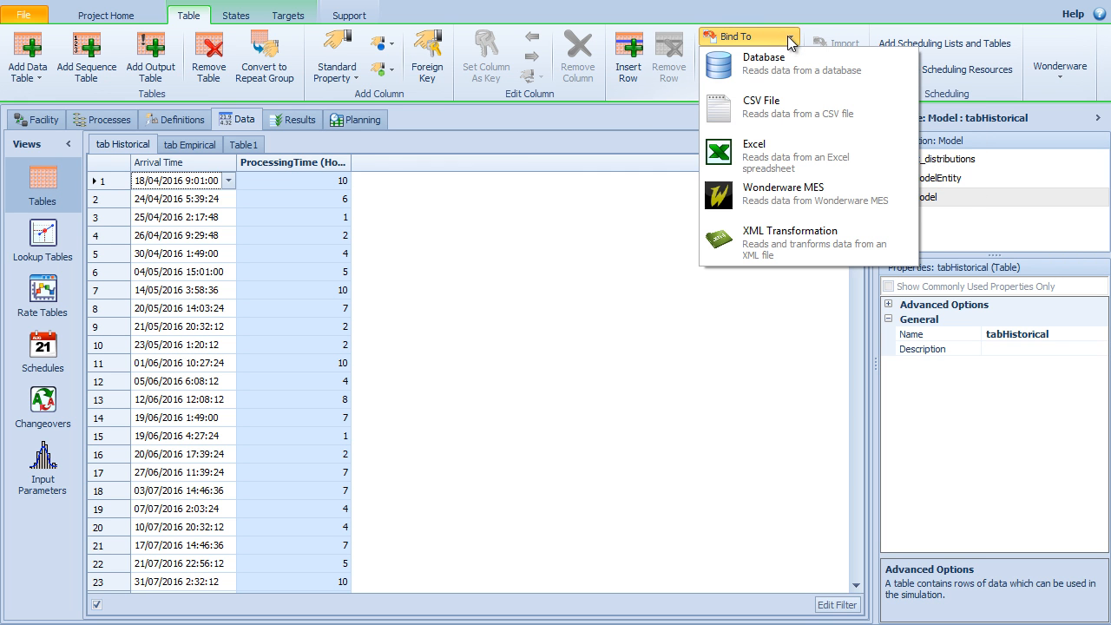
pyautogui.click(763, 156)
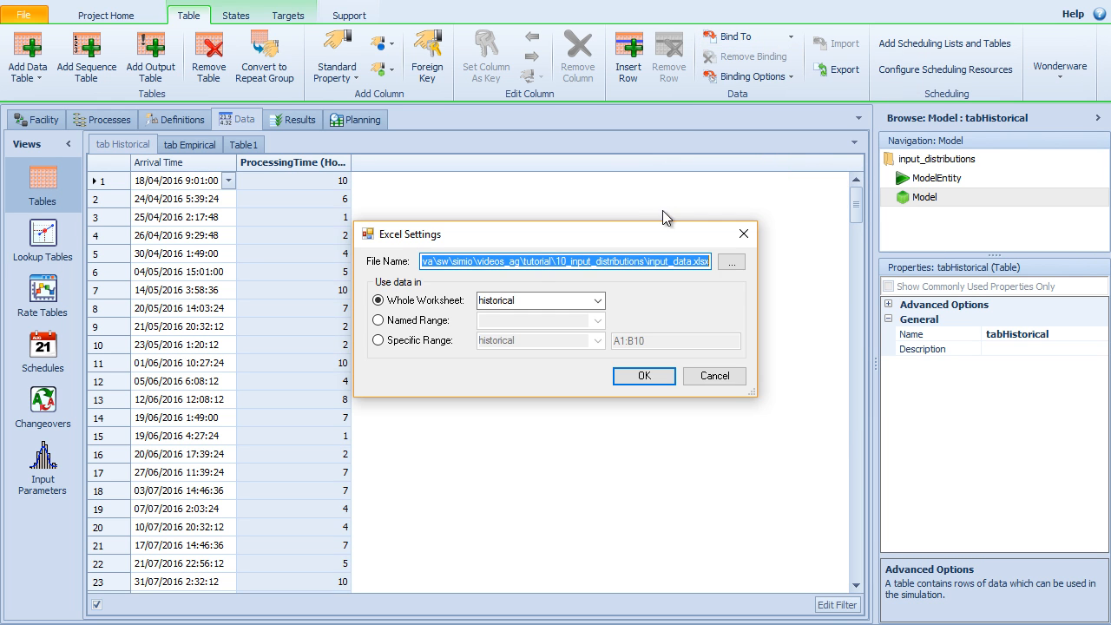
pyautogui.click(732, 262)
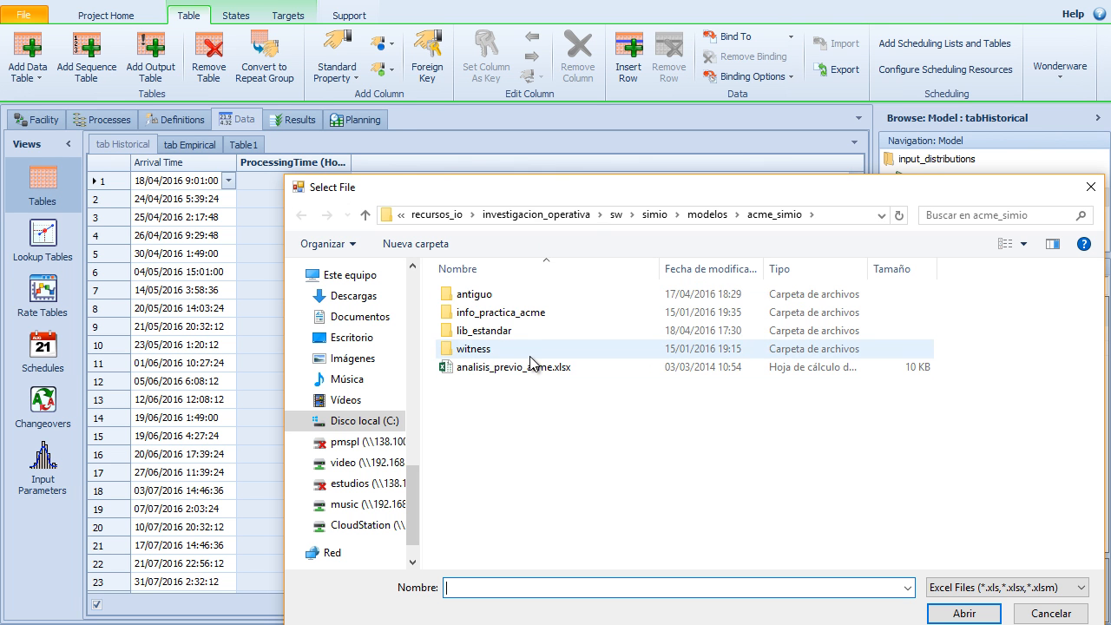
pyautogui.click(409, 278)
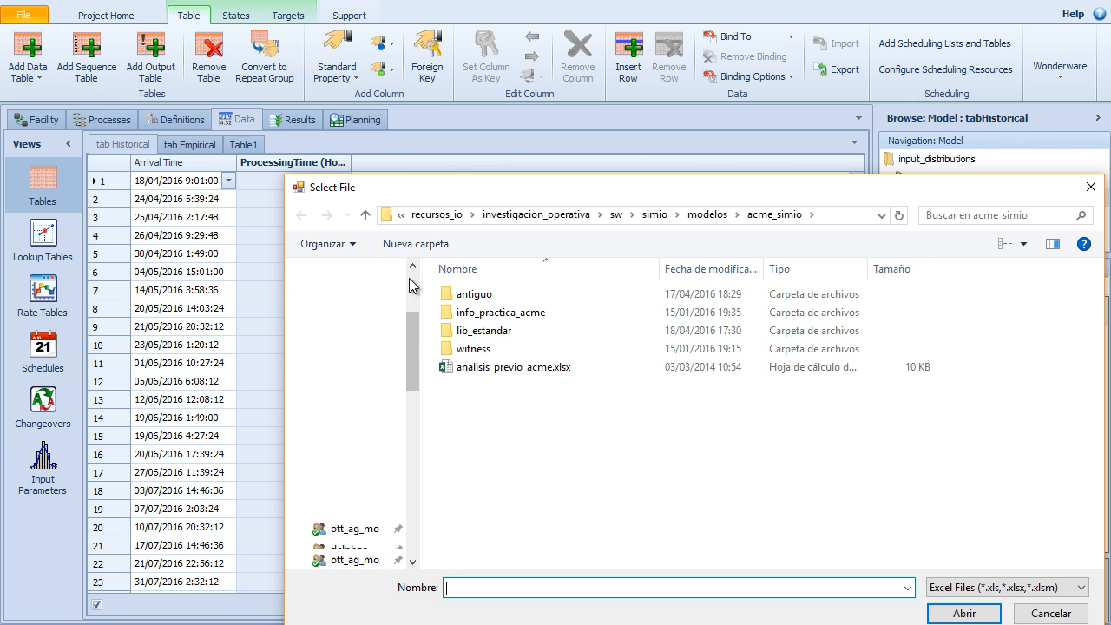
pyautogui.scroll(2, 360, 382)
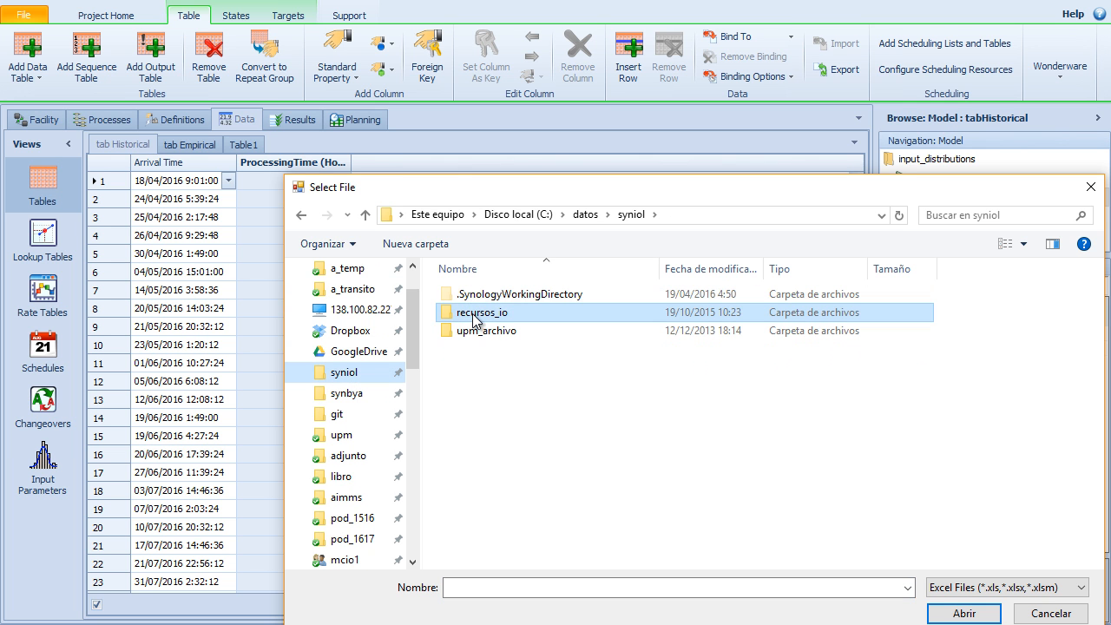
pyautogui.doubleClick(483, 314)
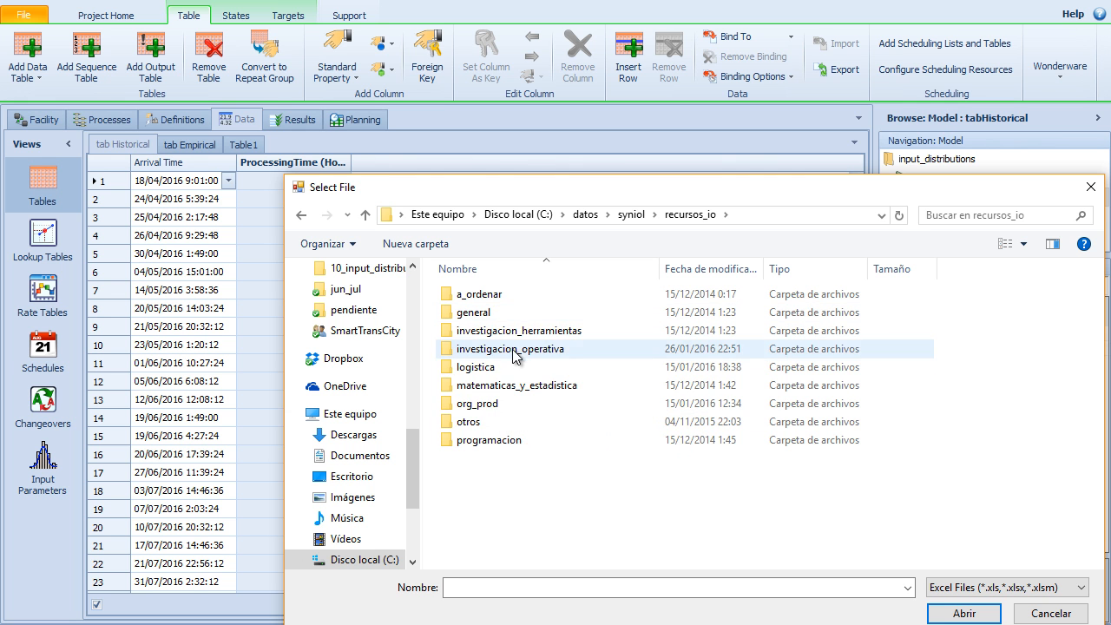
pyautogui.doubleClick(510, 349)
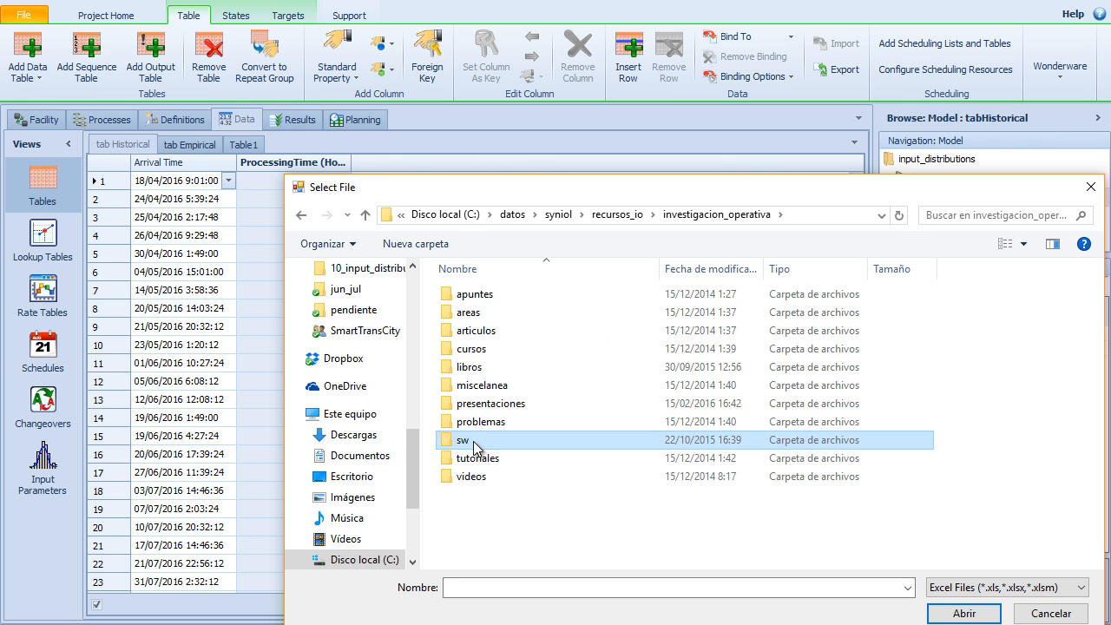
pyautogui.doubleClick(473, 441)
pyautogui.doubleClick(469, 331)
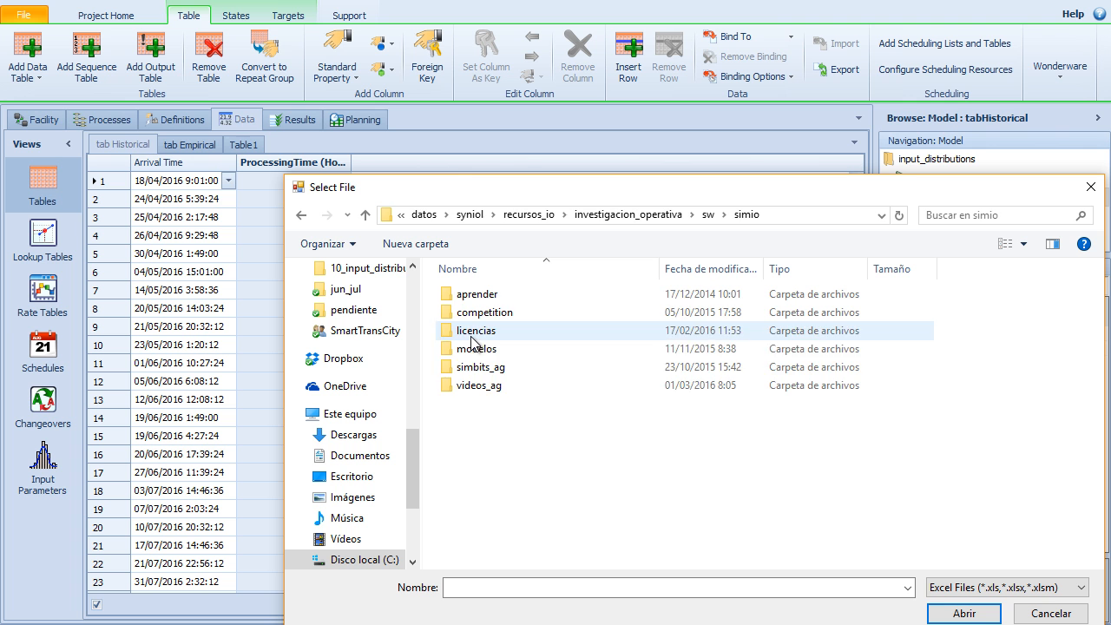
pyautogui.doubleClick(483, 382)
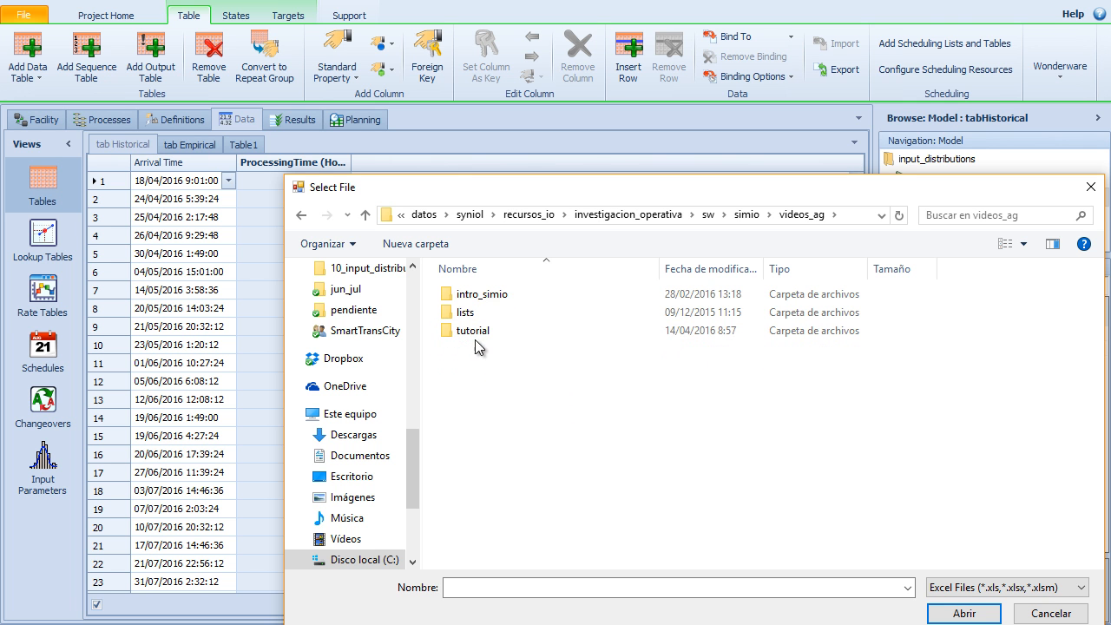
pyautogui.doubleClick(471, 331)
pyautogui.doubleClick(496, 458)
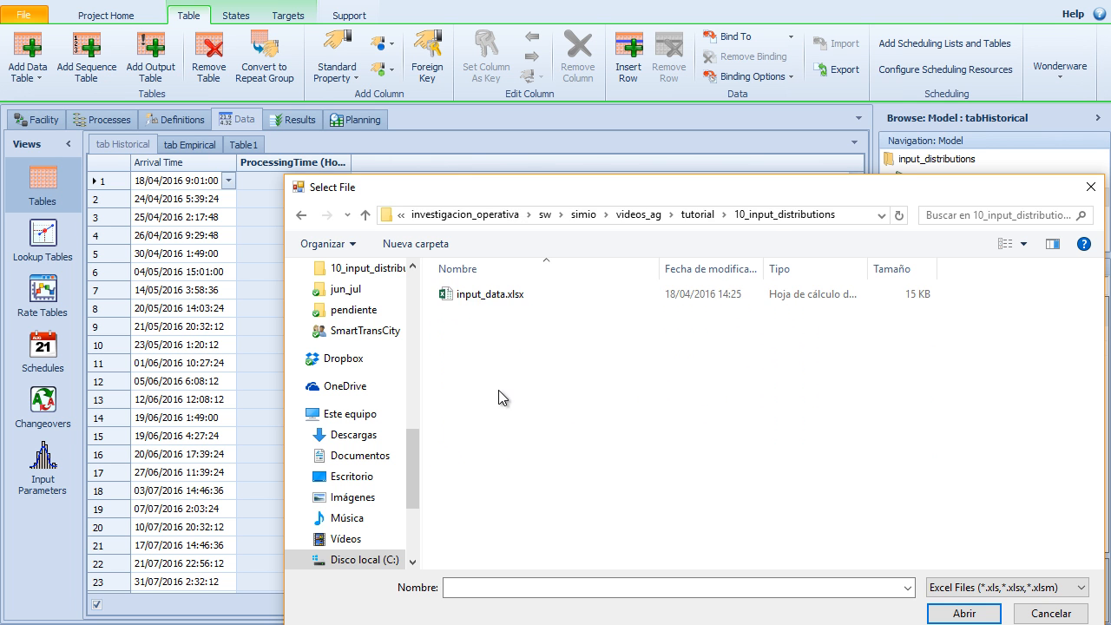
pyautogui.doubleClick(493, 297)
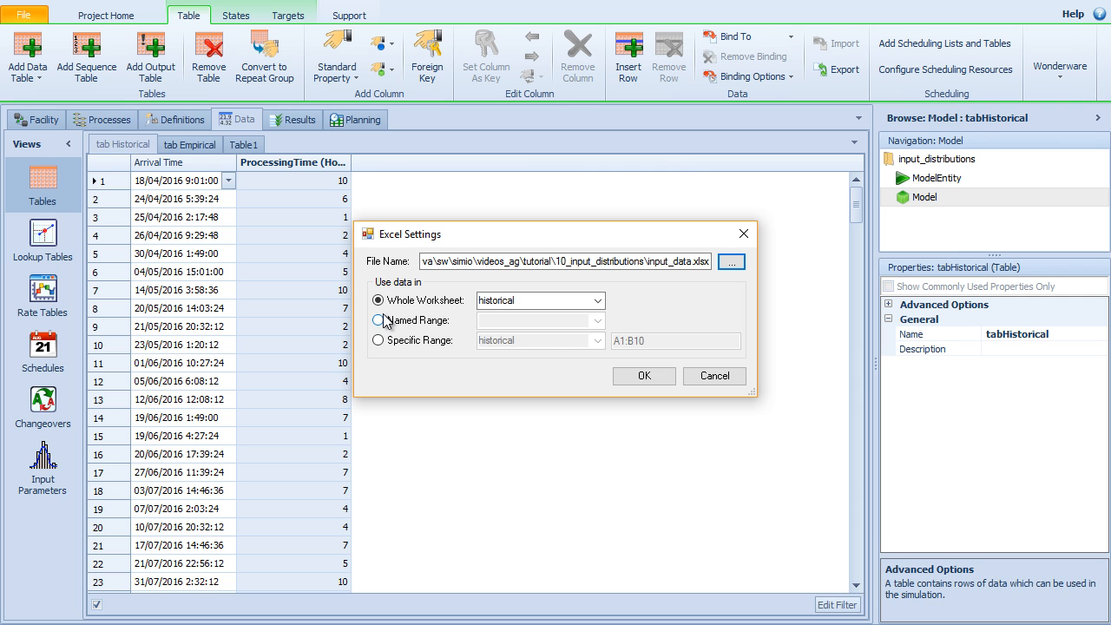
# Bind tabHistorical to the whole historical worksheet of the chosen workbook
pyautogui.click(597, 302)
pyautogui.click(520, 316)
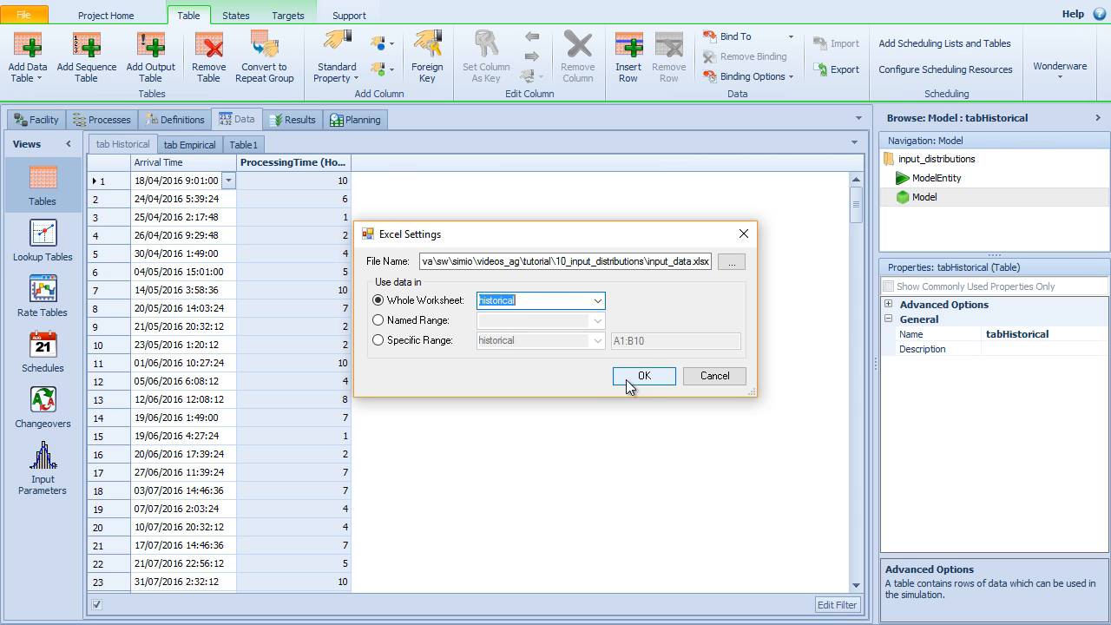
pyautogui.click(627, 380)
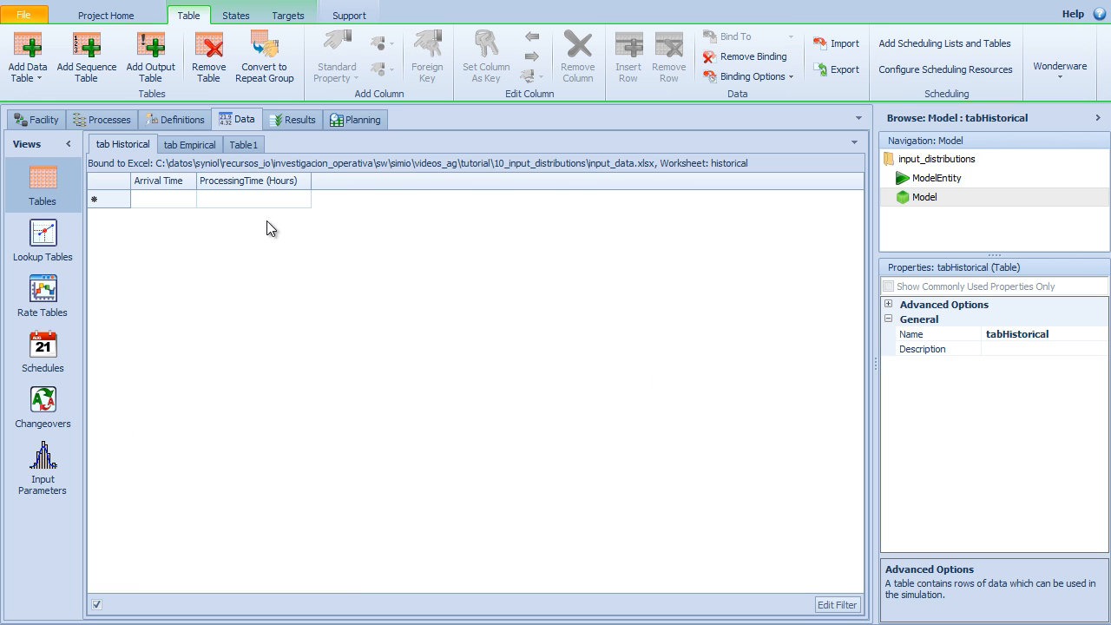
# Set the tabHistorical binding option to Manual and import the table's data from the bound workbook
pyautogui.click(785, 79)
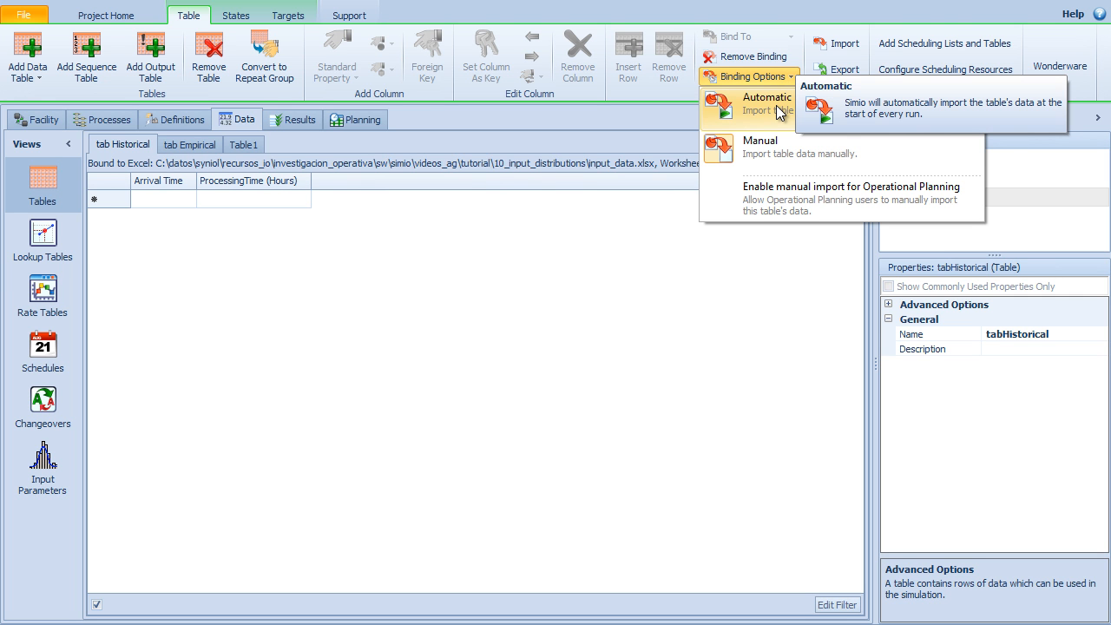
pyautogui.click(760, 150)
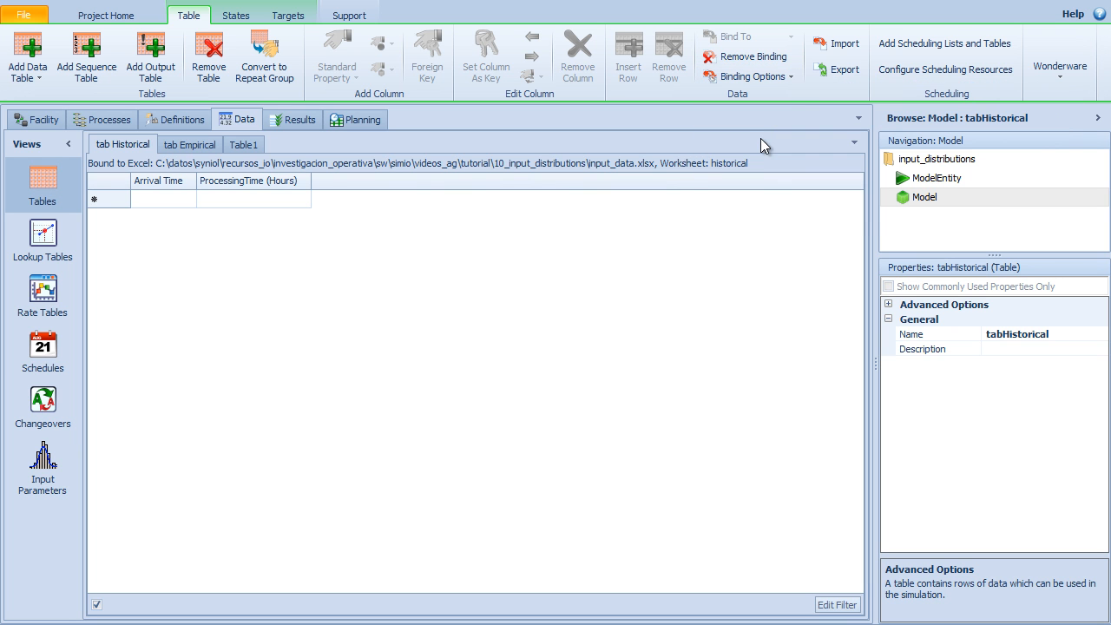
pyautogui.click(839, 43)
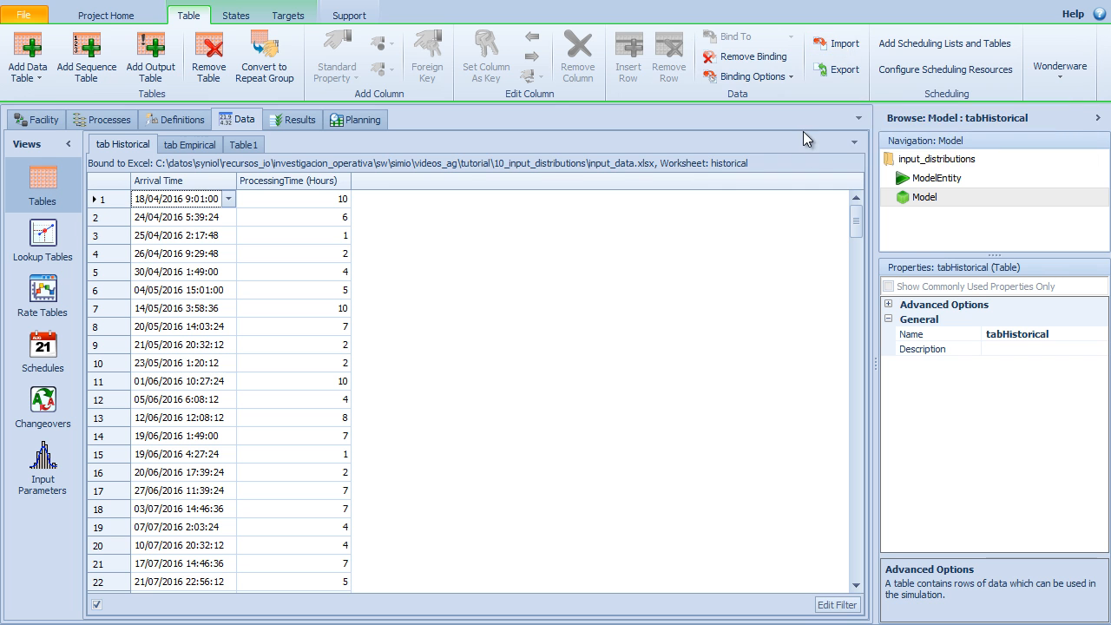
pyautogui.click(853, 47)
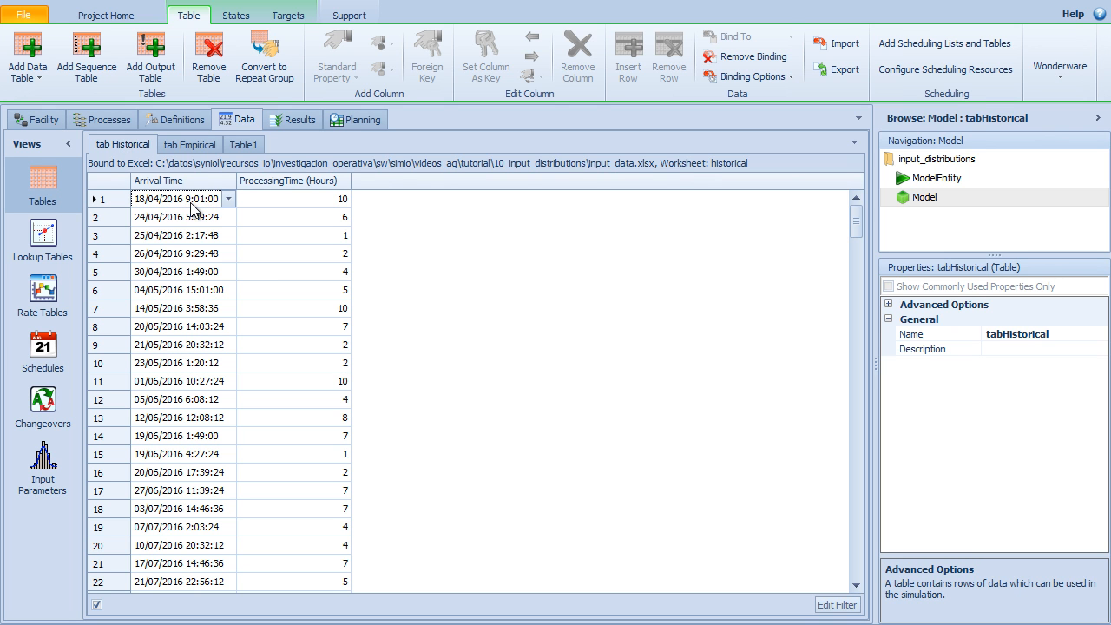
# Place a second Source object above Source1 in the facility model, with the properties area widened
pyautogui.click(46, 121)
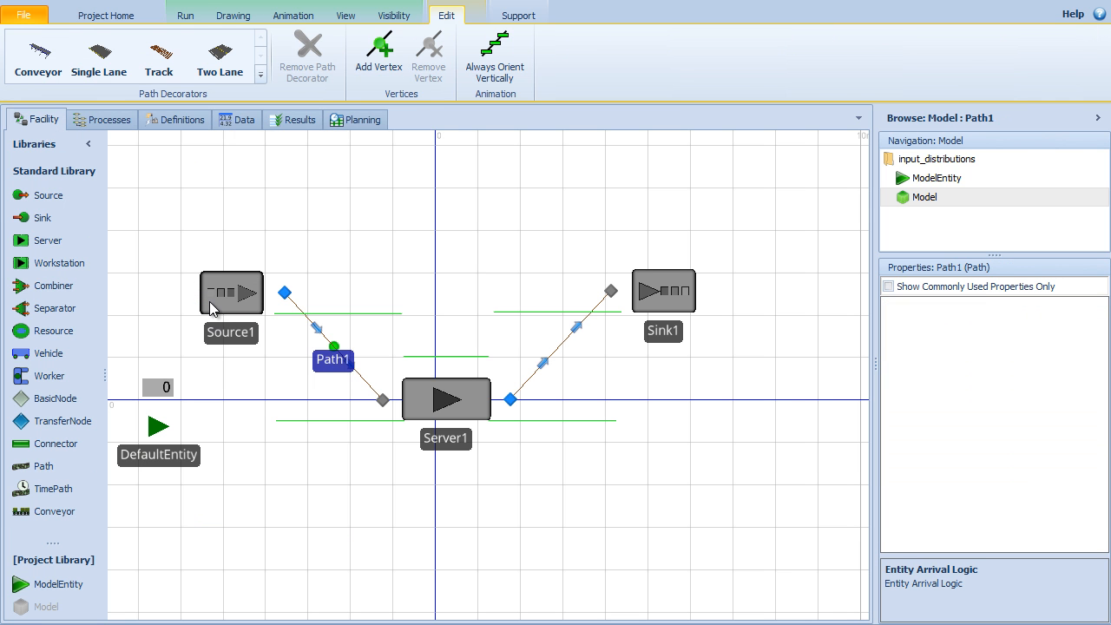
pyautogui.moveTo(877, 363); pyautogui.dragTo(738, 393)
pyautogui.moveTo(43, 195); pyautogui.dragTo(254, 178)
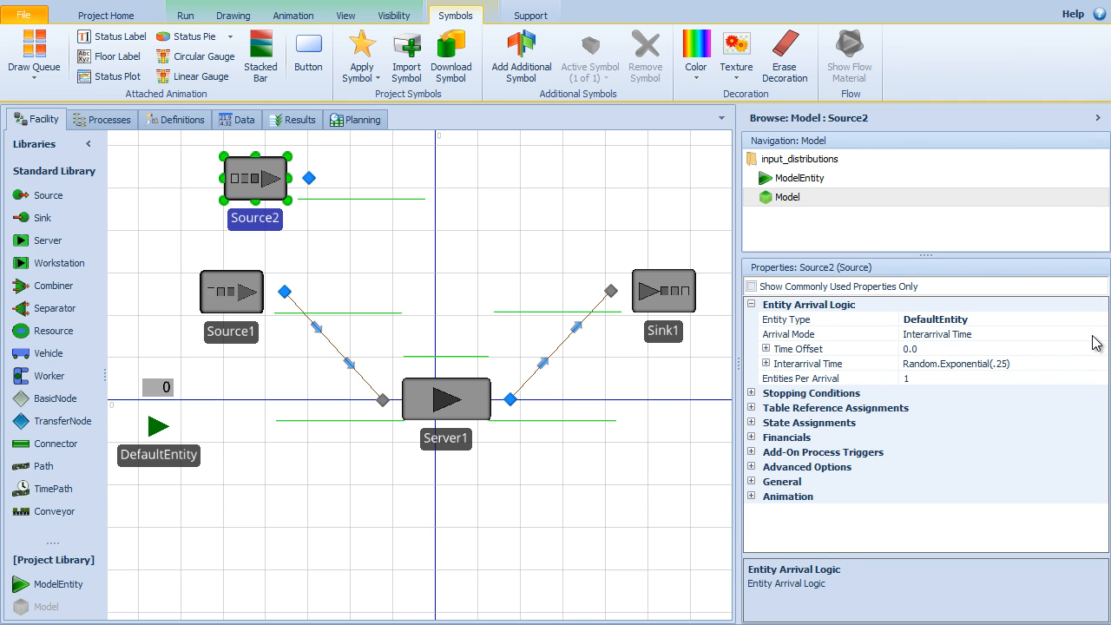
# Set the second source's Arrival Mode to Arrival Table and its Arrival Time Property to tabHistorical.ArrivalTime
pyautogui.click(957, 365)
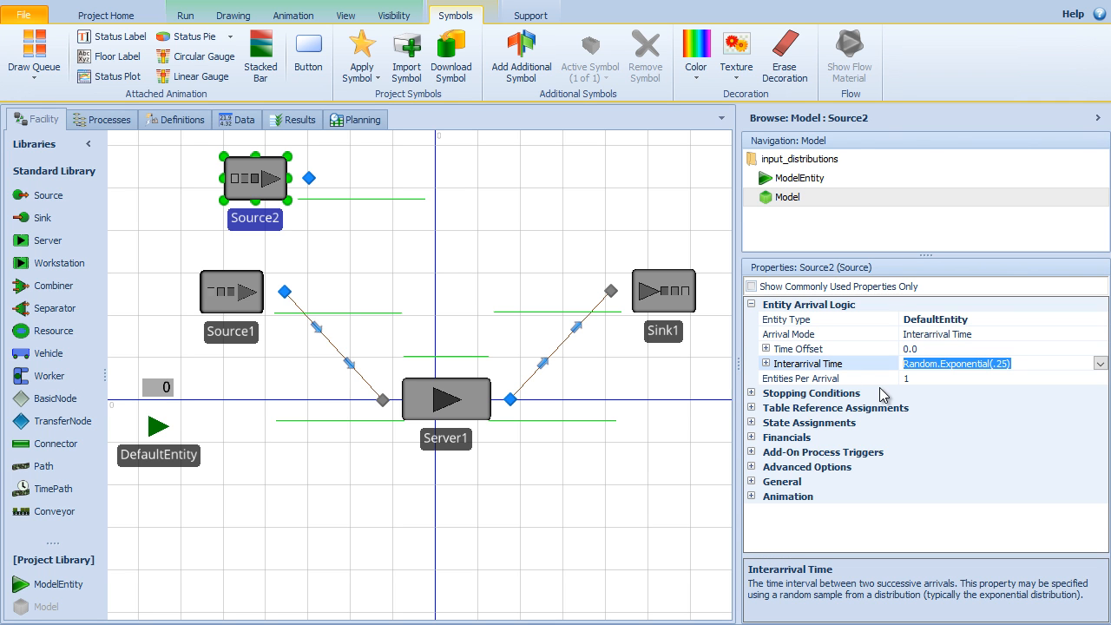
pyautogui.click(766, 364)
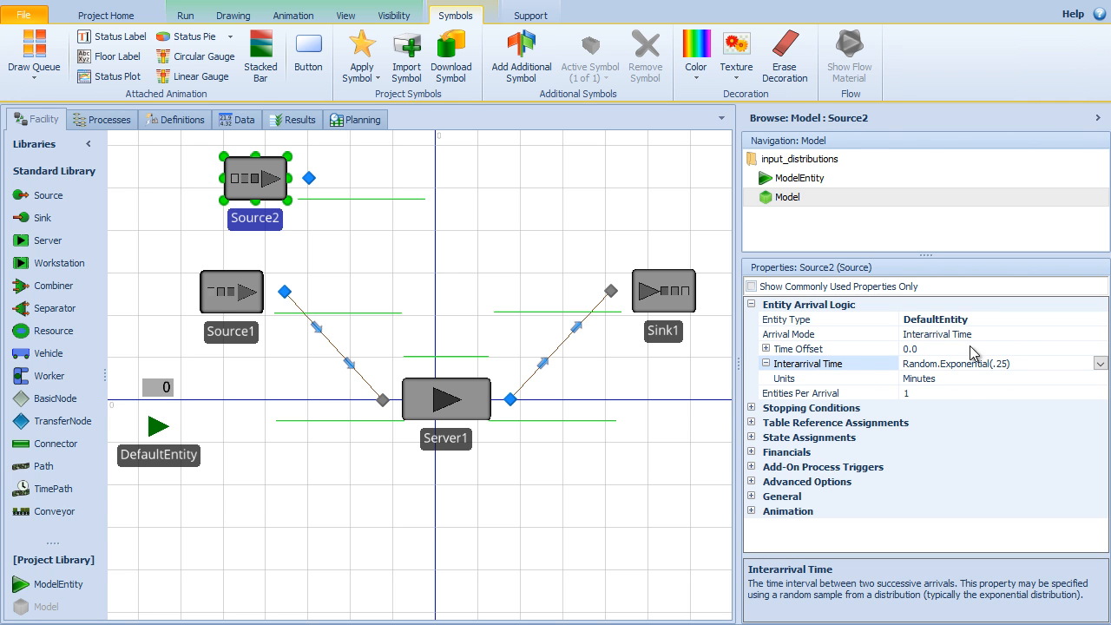
pyautogui.click(1099, 335)
pyautogui.click(1100, 334)
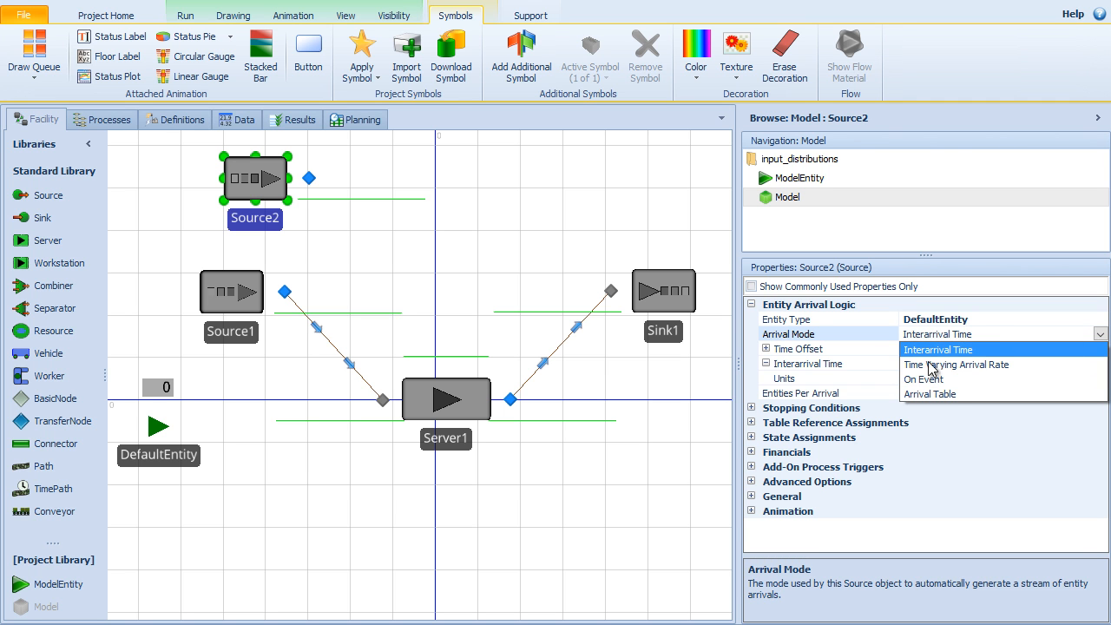
pyautogui.click(945, 395)
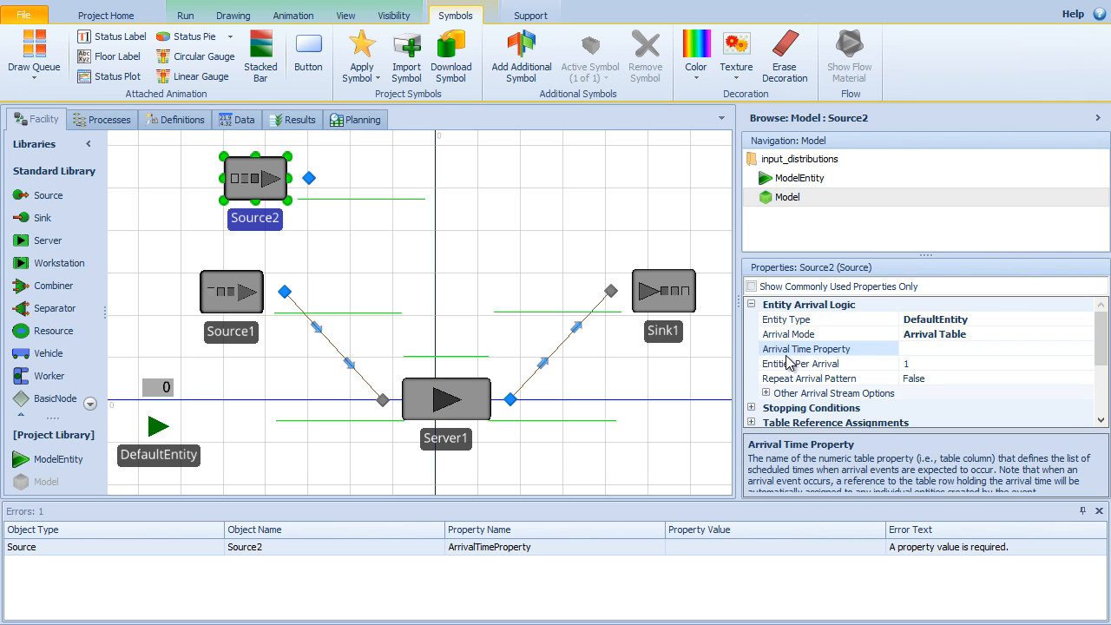
pyautogui.click(1047, 352)
pyautogui.click(1086, 348)
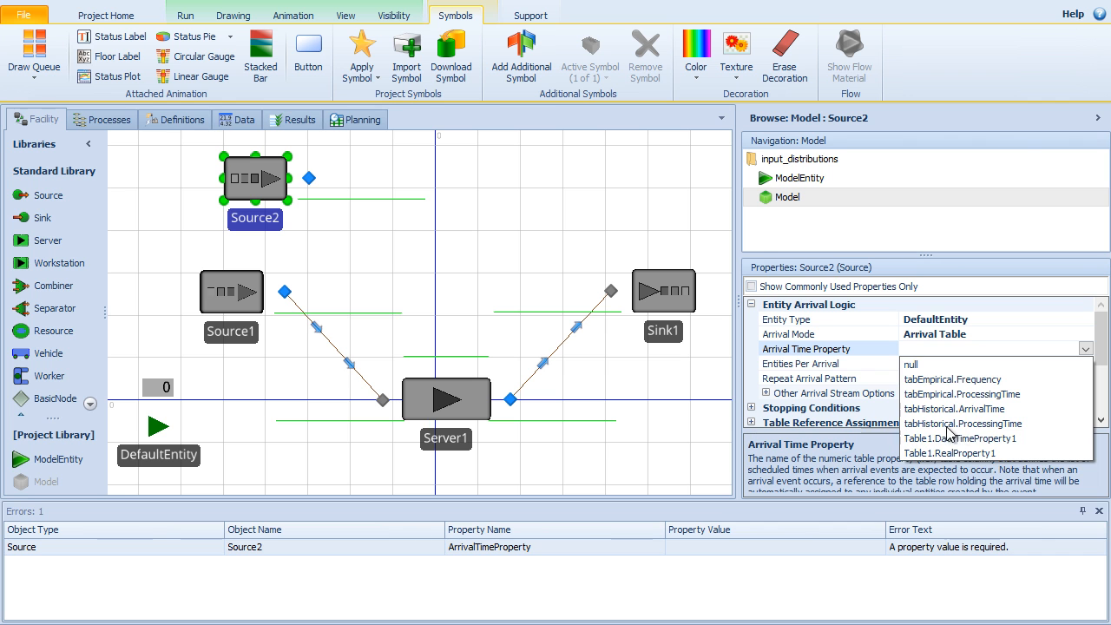
pyautogui.click(986, 409)
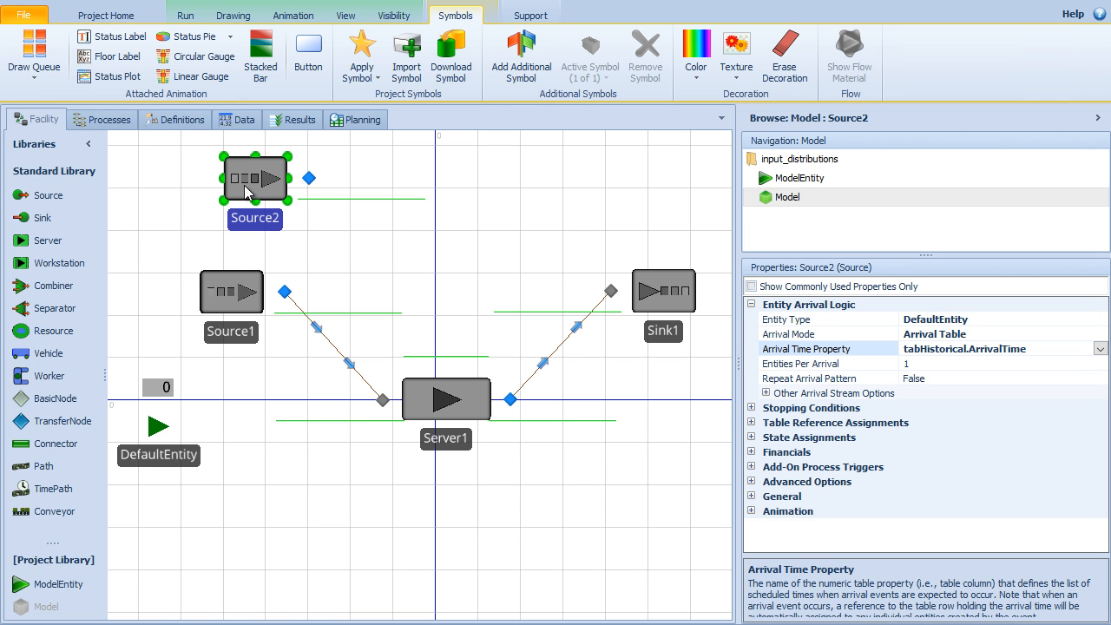
# Check the arrival settings of Source1 for comparison, and delete the extra source above it
pyautogui.click(239, 301)
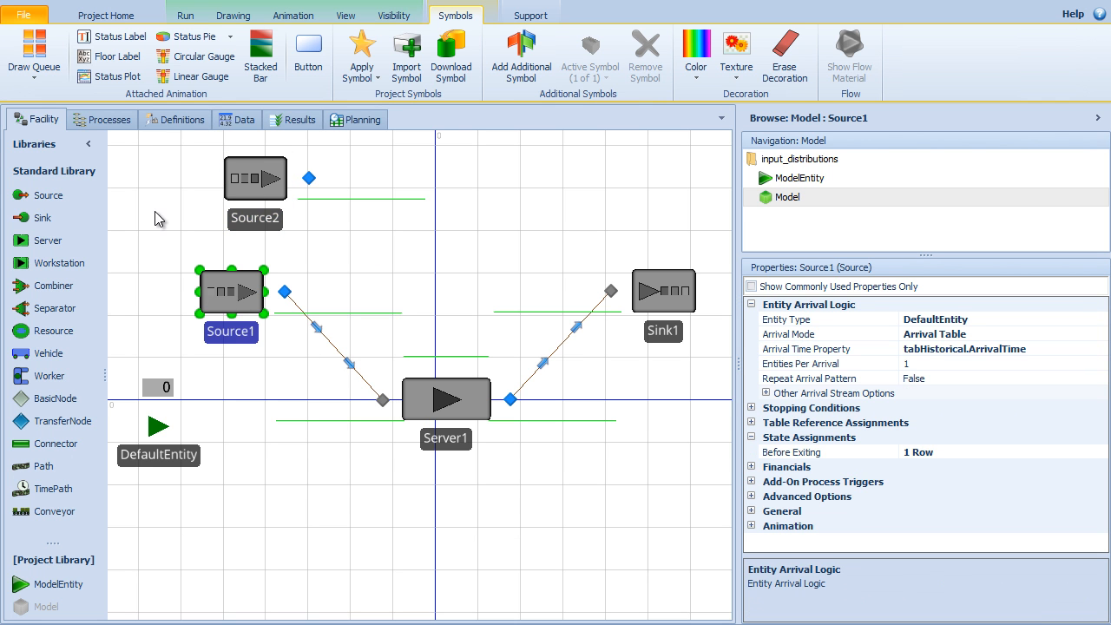
pyautogui.click(248, 177)
pyautogui.press('Delete')
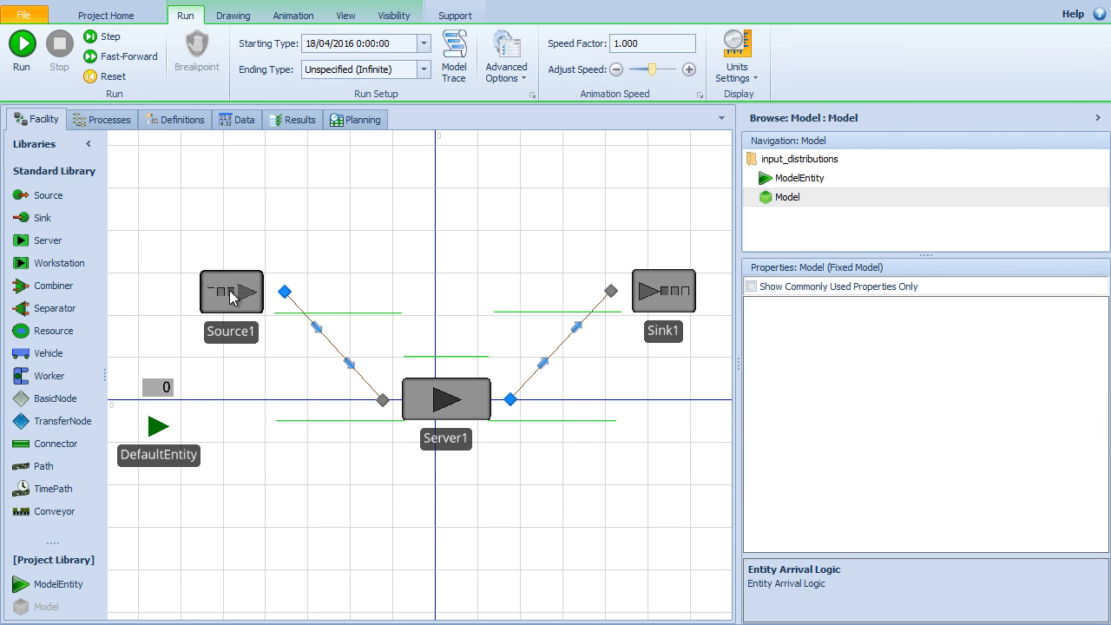
# Check the State Assignments of Source1 and examine the state variables defined for ModelEntity
pyautogui.click(233, 298)
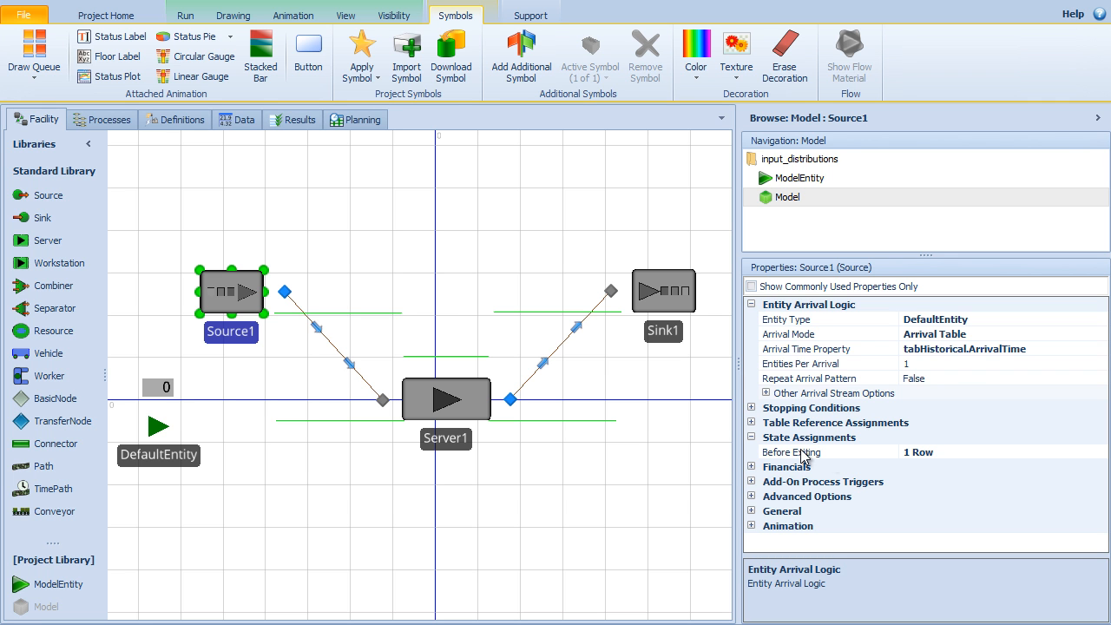
pyautogui.click(785, 179)
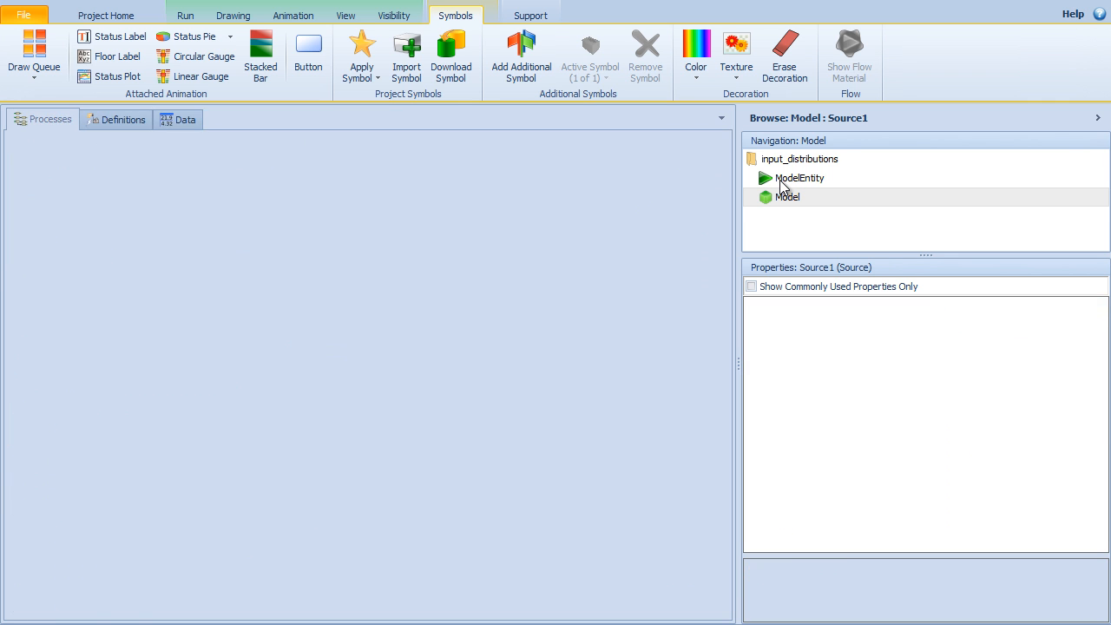
pyautogui.click(113, 119)
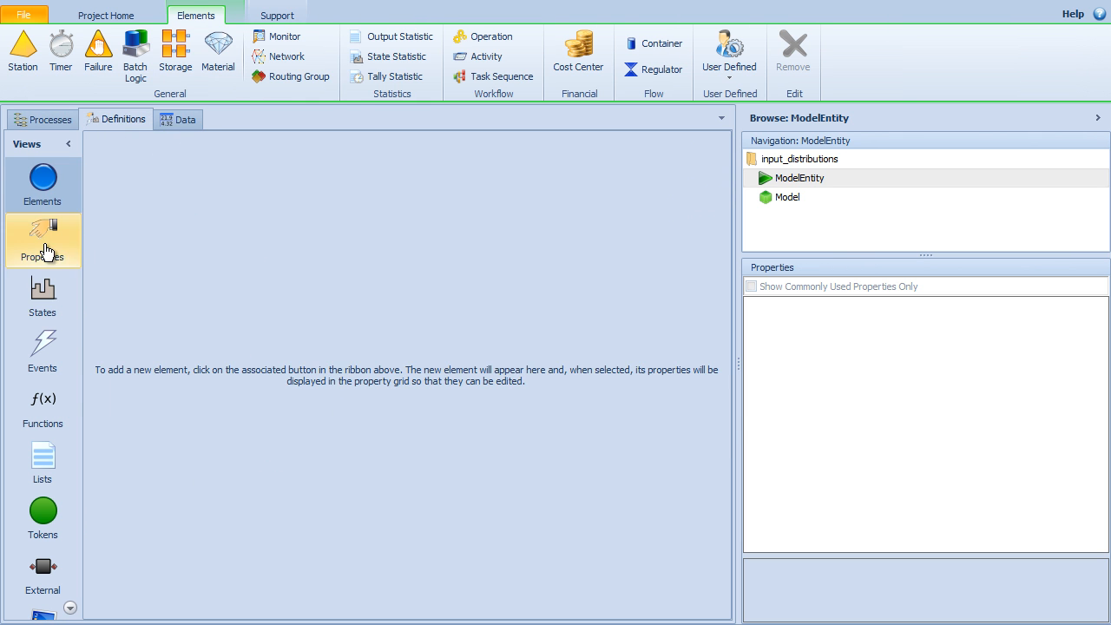
pyautogui.click(44, 295)
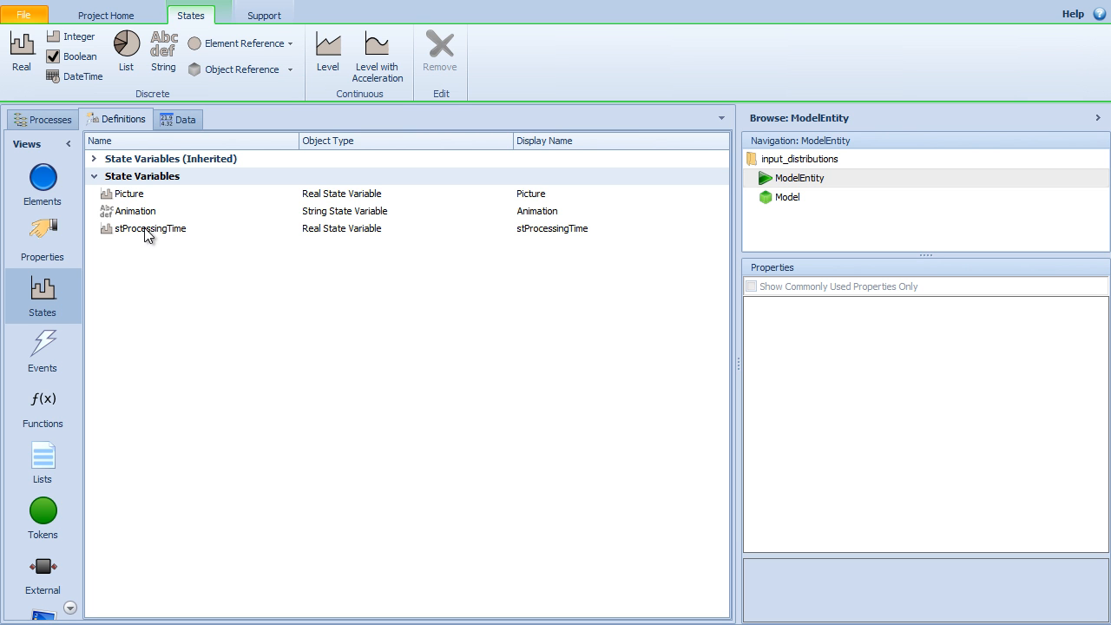
# Return to the main model and review the Before Exiting state assignment of Source1
pyautogui.click(800, 200)
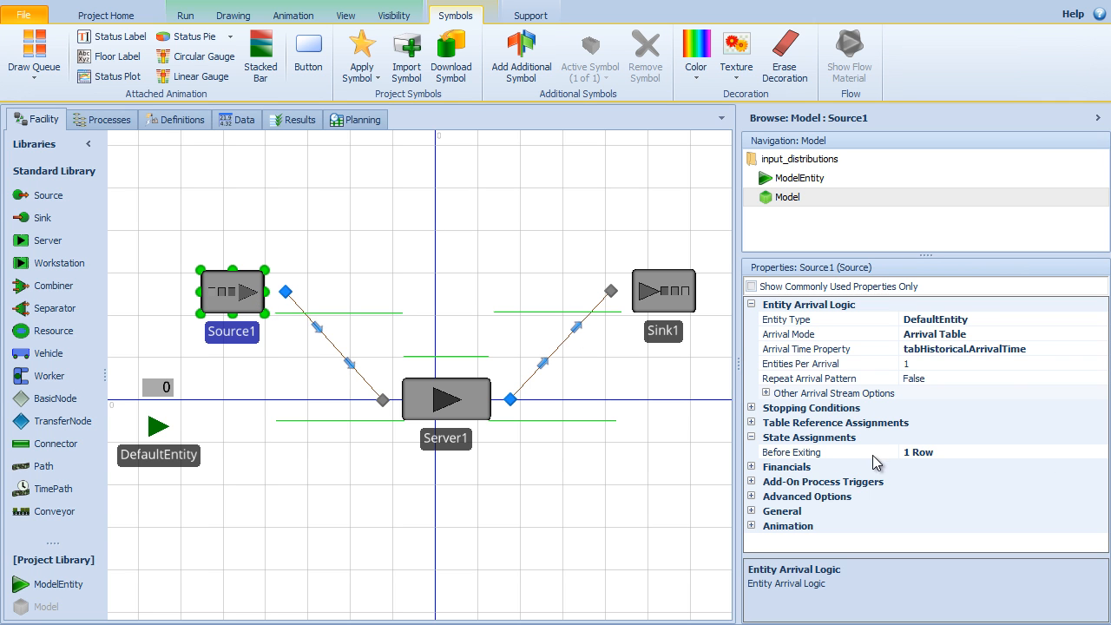
pyautogui.click(1077, 456)
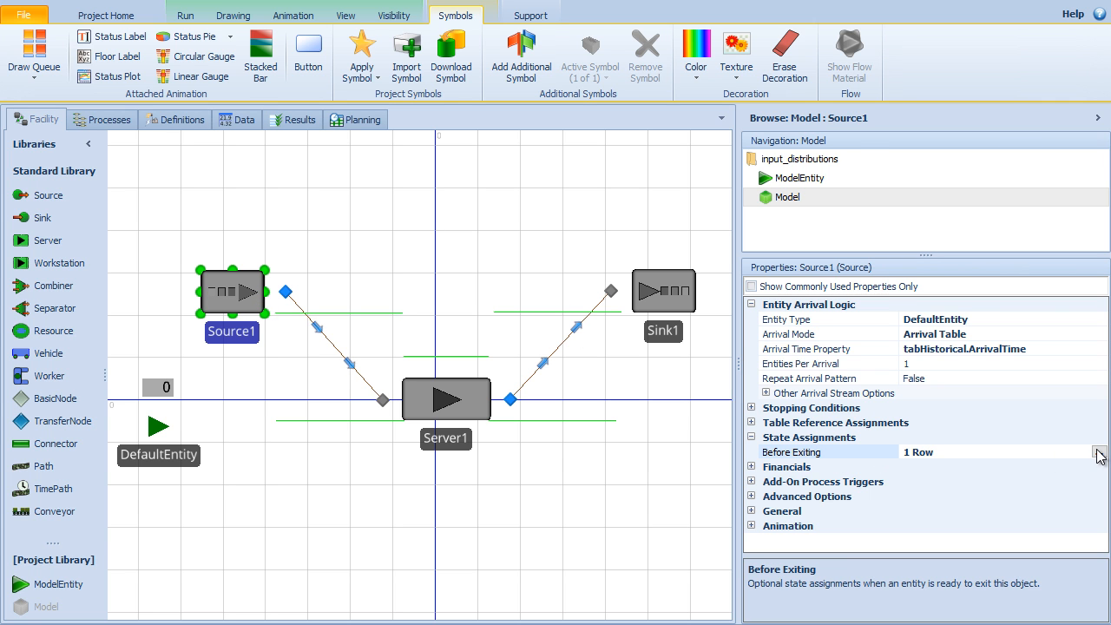
pyautogui.click(1100, 456)
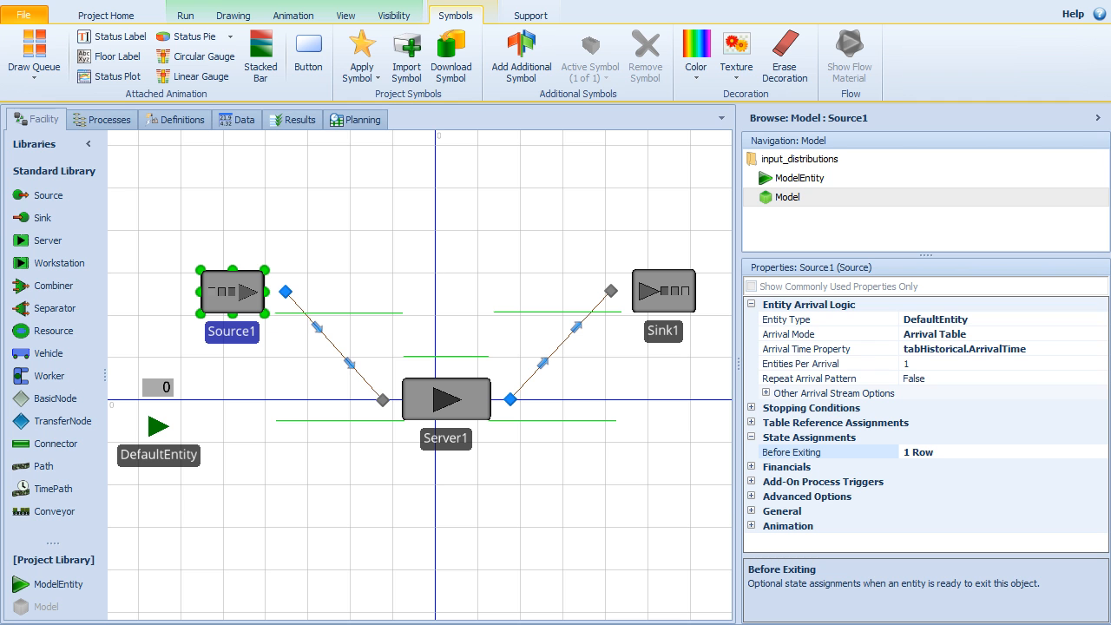
pyautogui.moveTo(501, 56); pyautogui.dragTo(596, 120)
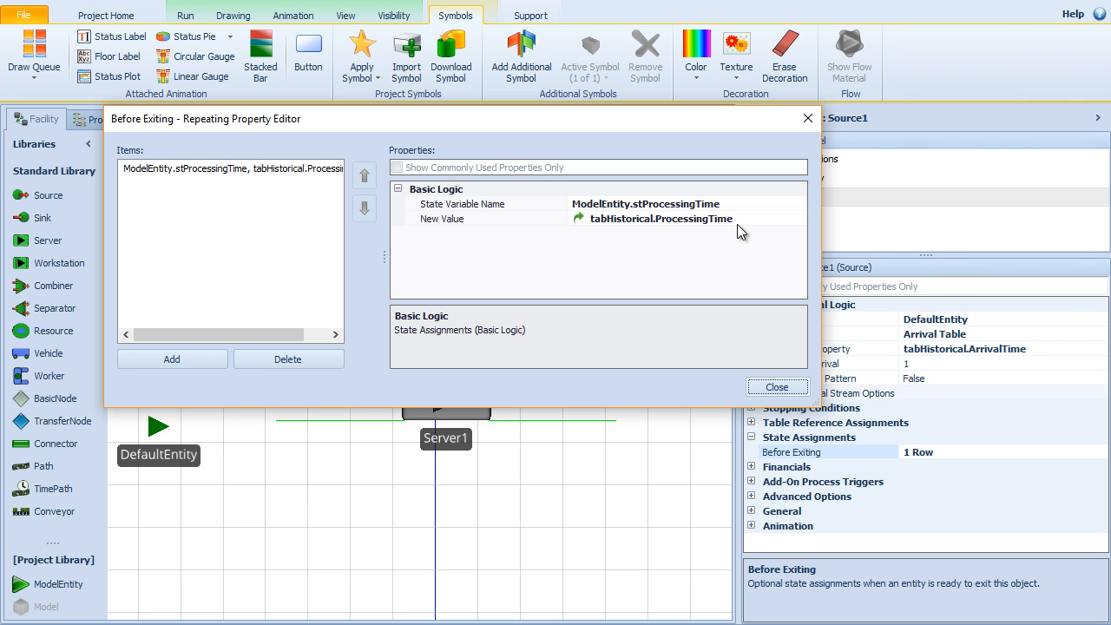
pyautogui.click(777, 387)
# Set a breakpoint on the output node of Source1 and fast-forward the run until it stops there
pyautogui.click(285, 292)
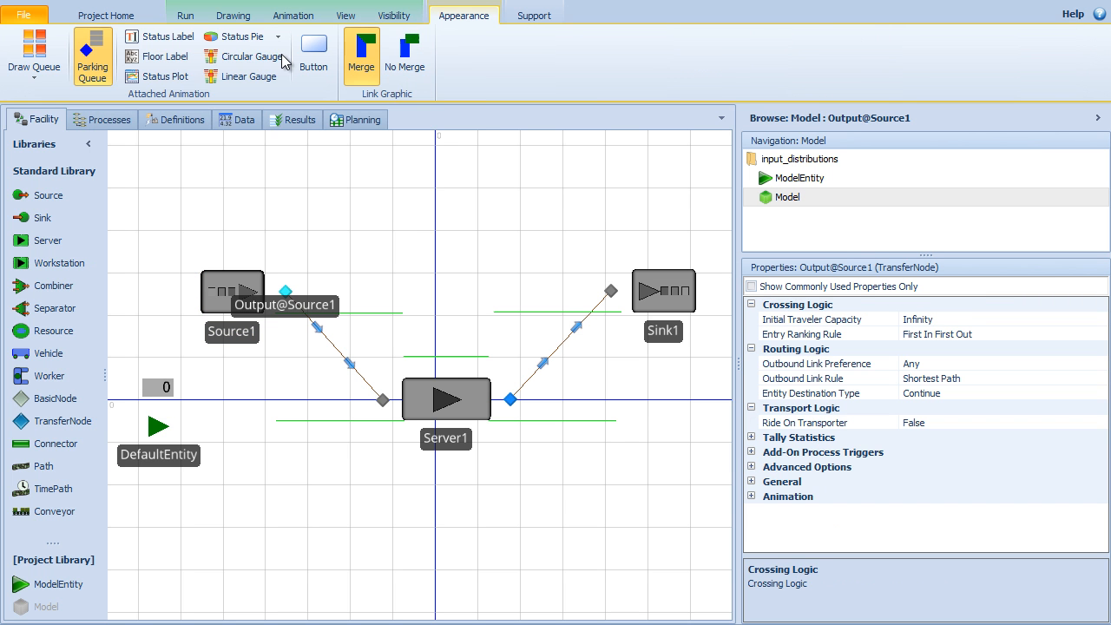
pyautogui.click(186, 17)
pyautogui.click(197, 52)
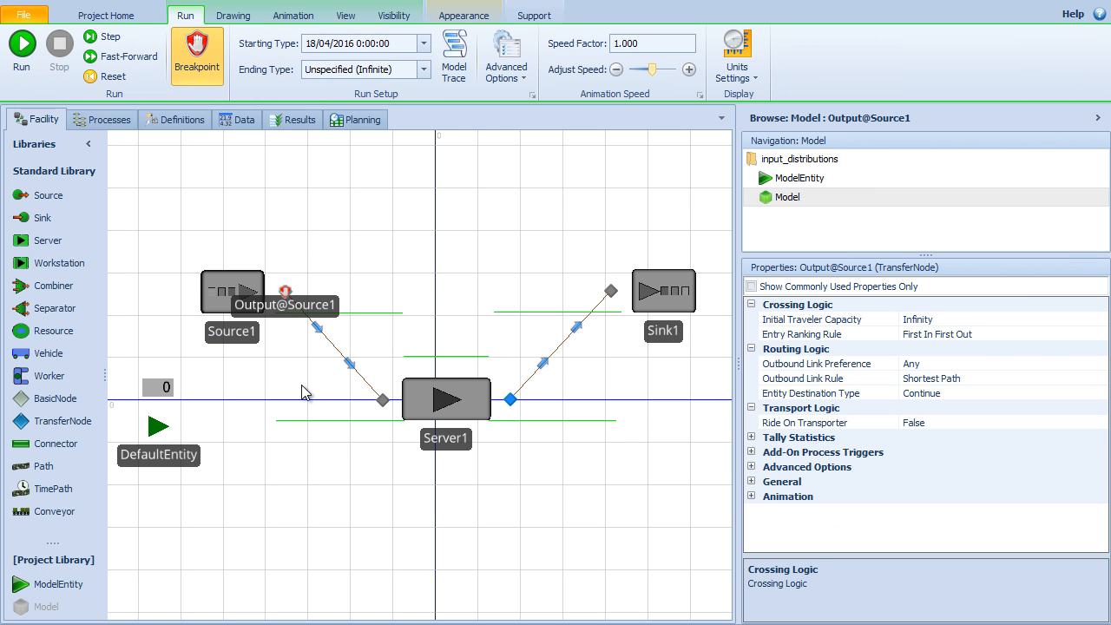
pyautogui.click(306, 308)
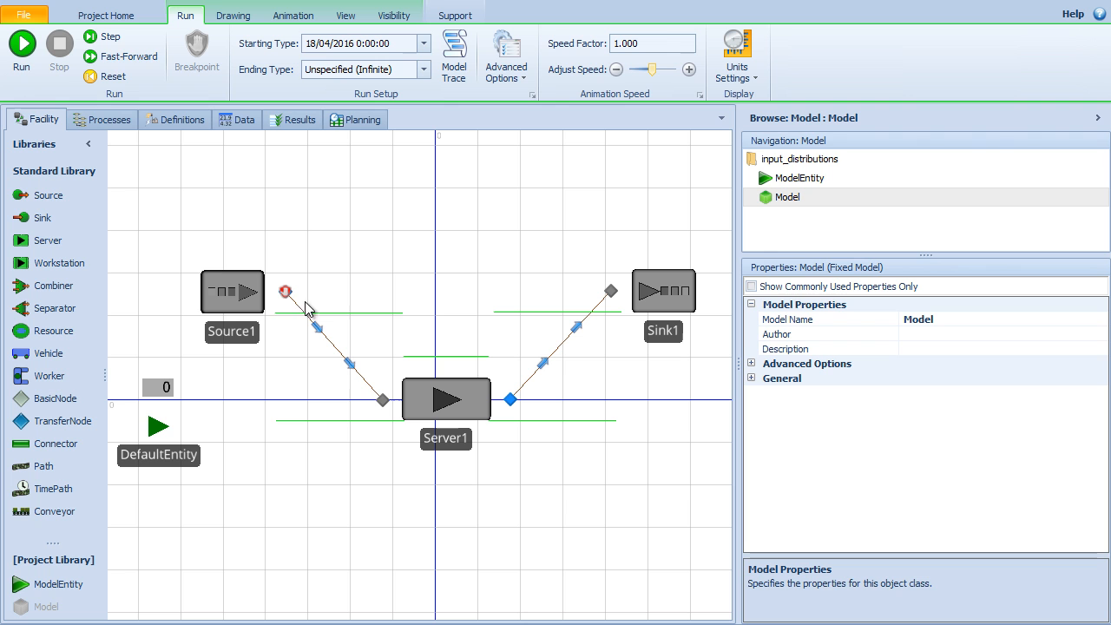
pyautogui.click(117, 56)
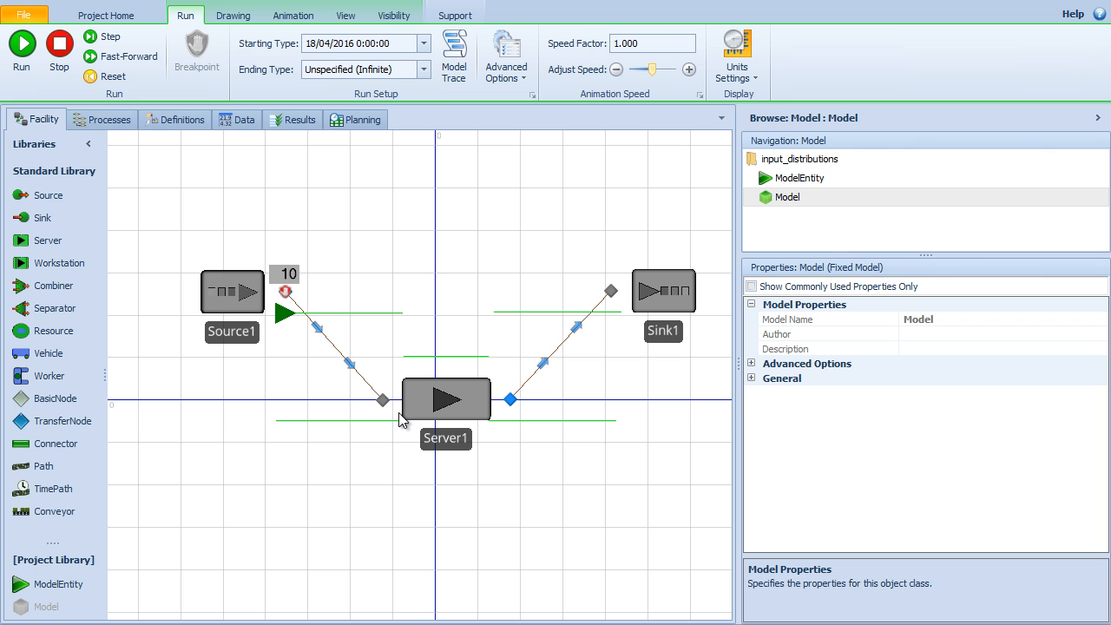
# Add a watch on the entity stopped at Source1's output, enlarge the watch area and check the entity's stProcessingTime
pyautogui.moveTo(364, 216); pyautogui.dragTo(356, 188)
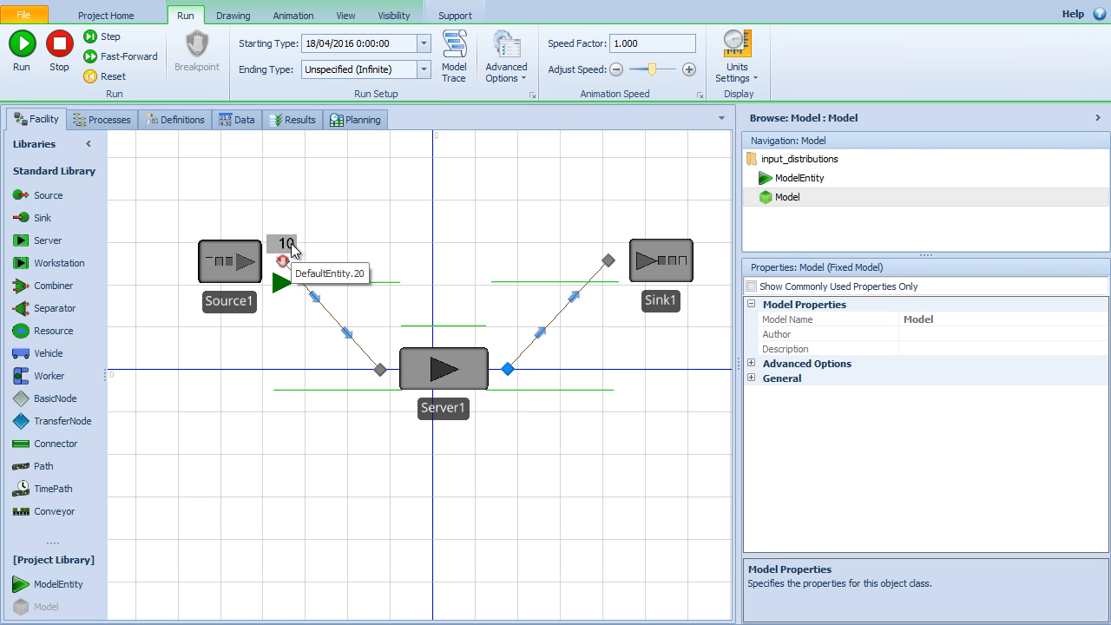
pyautogui.click(109, 120)
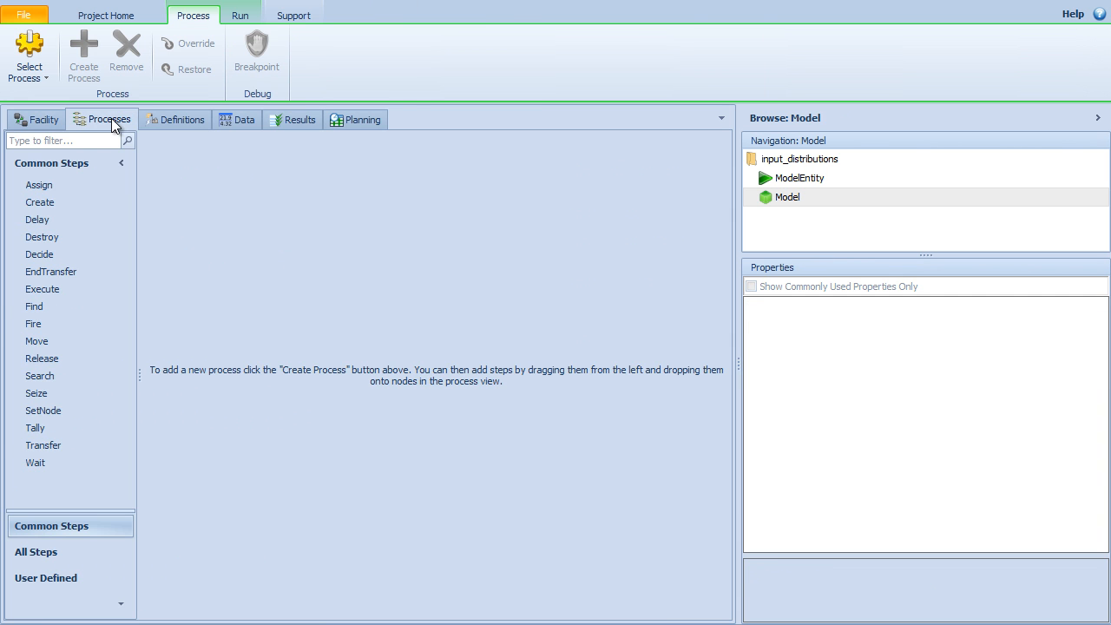
pyautogui.click(26, 119)
pyautogui.rightClick(279, 284)
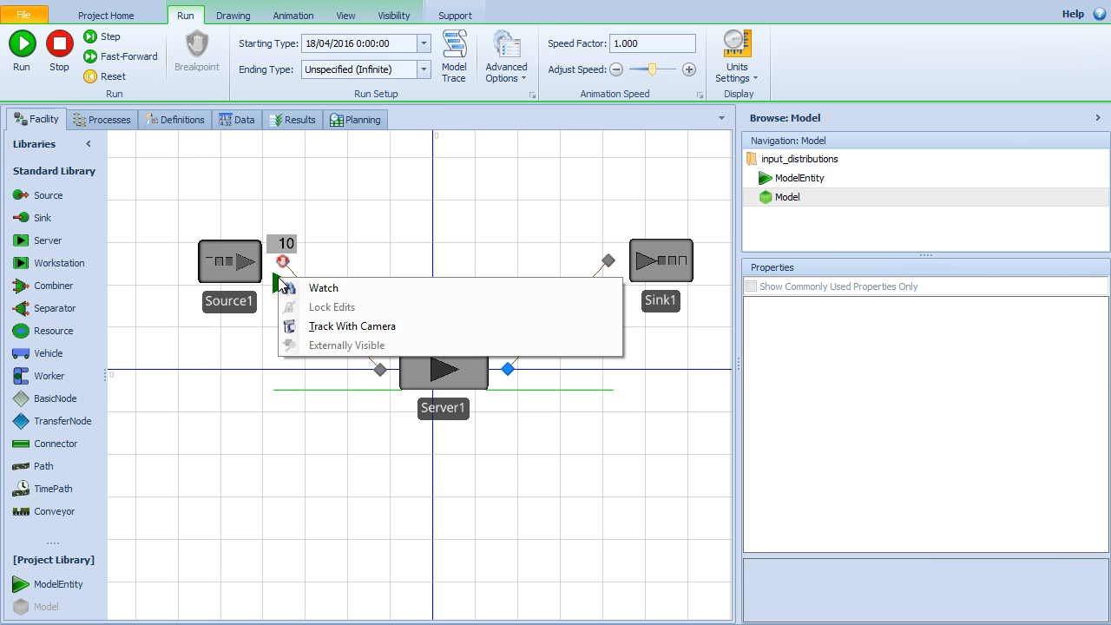
pyautogui.click(323, 291)
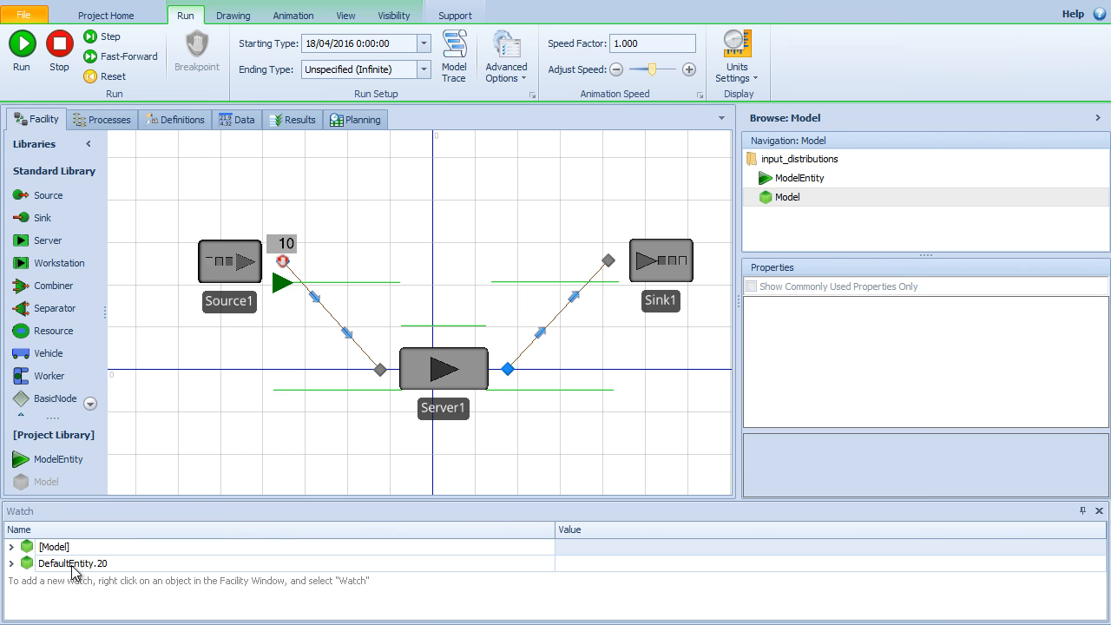
pyautogui.moveTo(97, 504); pyautogui.dragTo(118, 340)
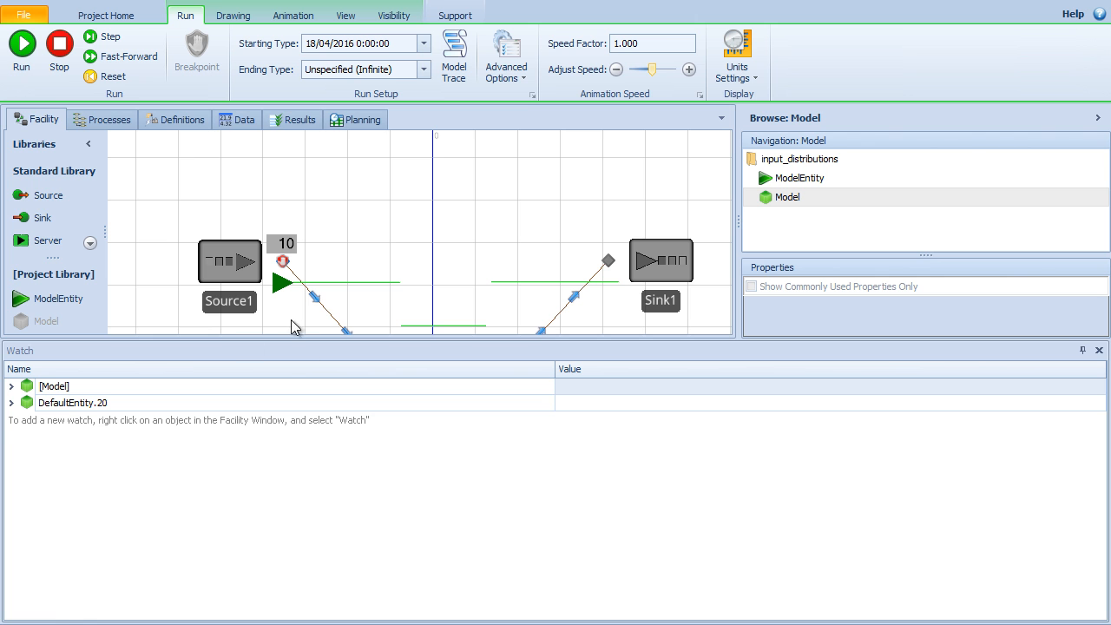
pyautogui.click(12, 404)
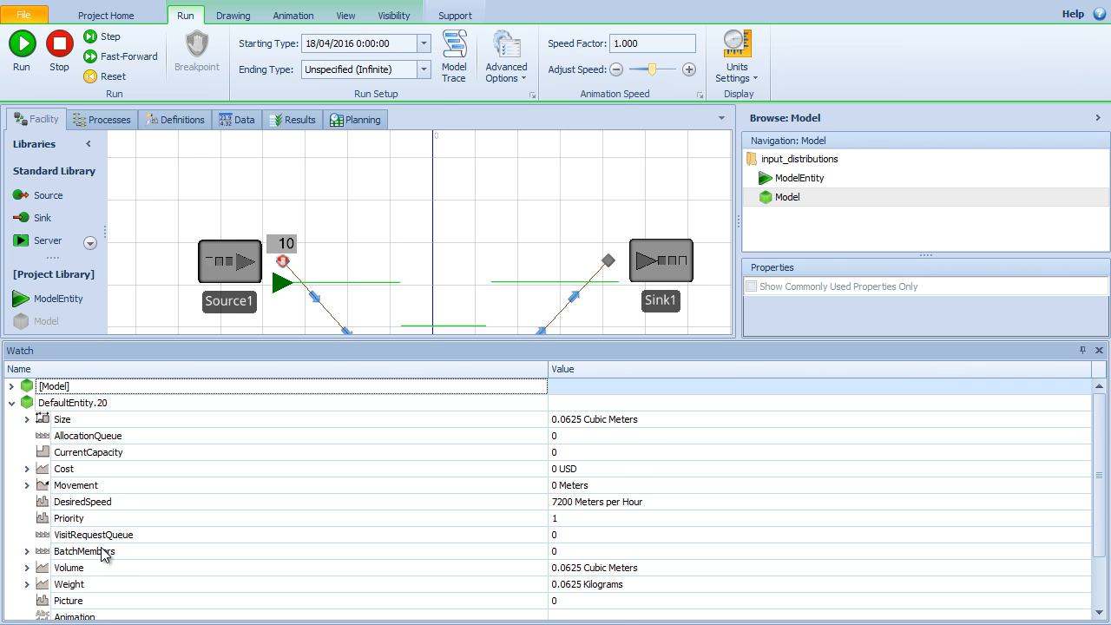
pyautogui.scroll(-1, 101, 556)
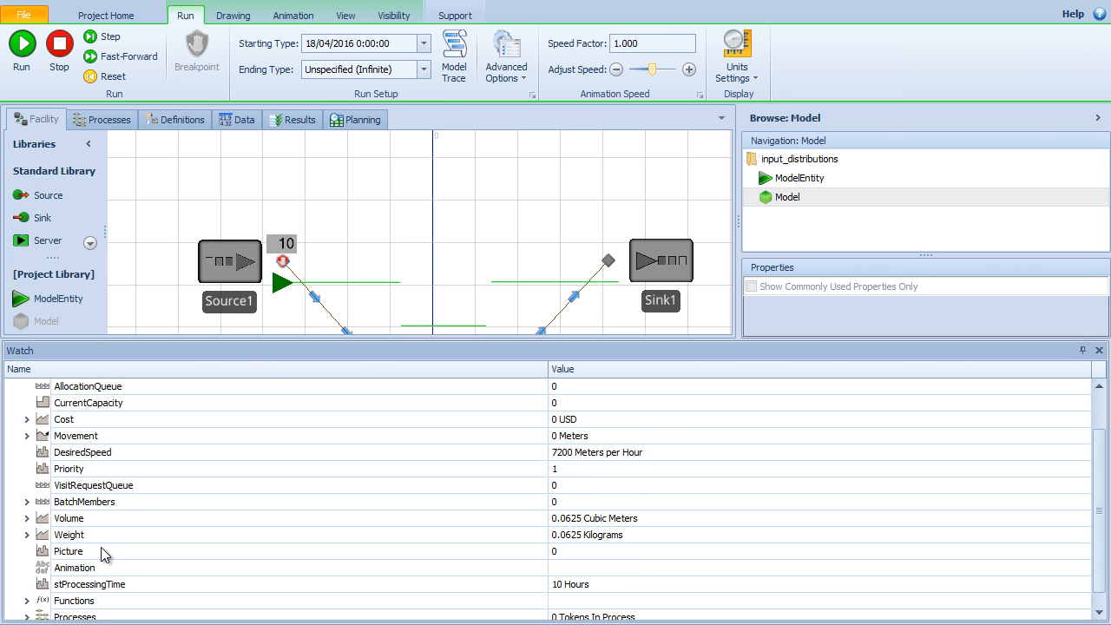
pyautogui.click(634, 586)
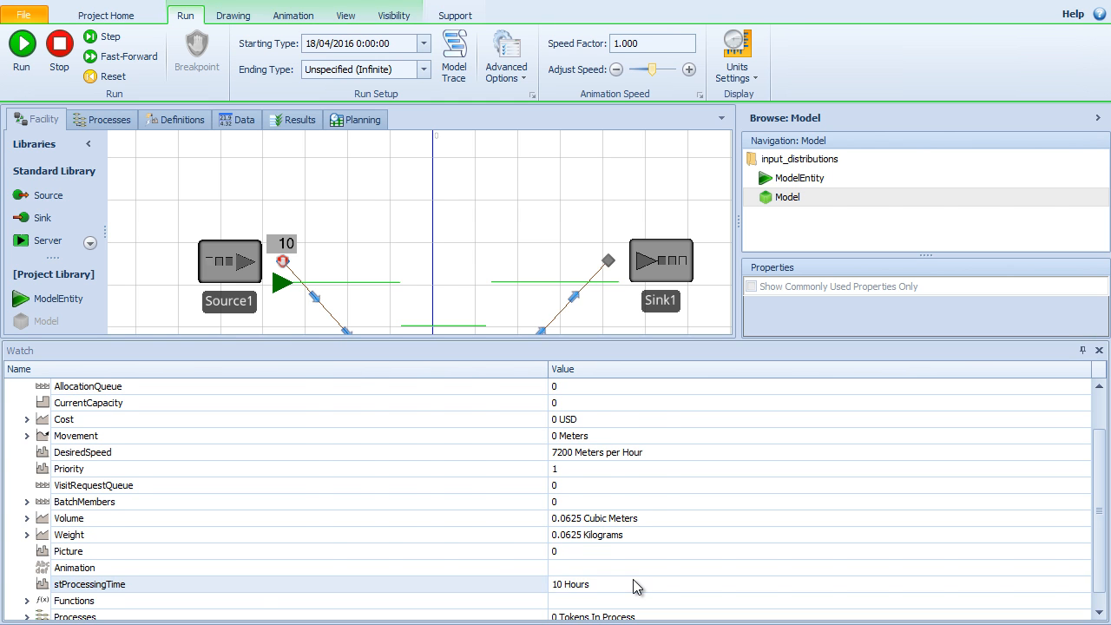
# Switch to Excel to check the first ProcessingTime entry in the historical sheet, and return to Simio
pyautogui.hotkey('alt', 'Tab')
pyautogui.click(251, 191)
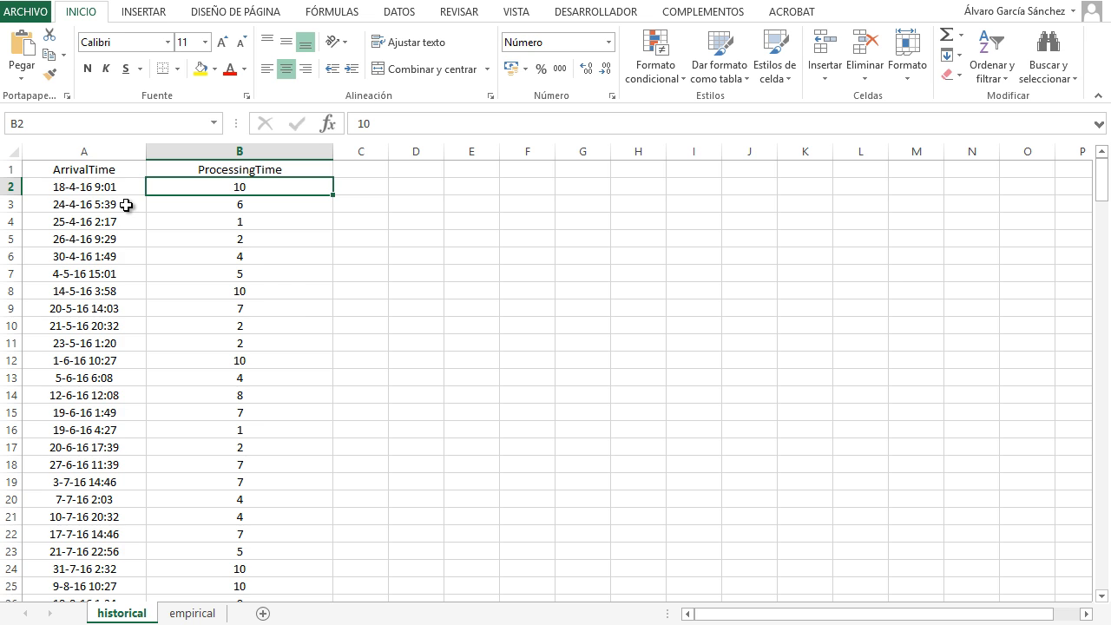
pyautogui.hotkey('alt', 'Tab')
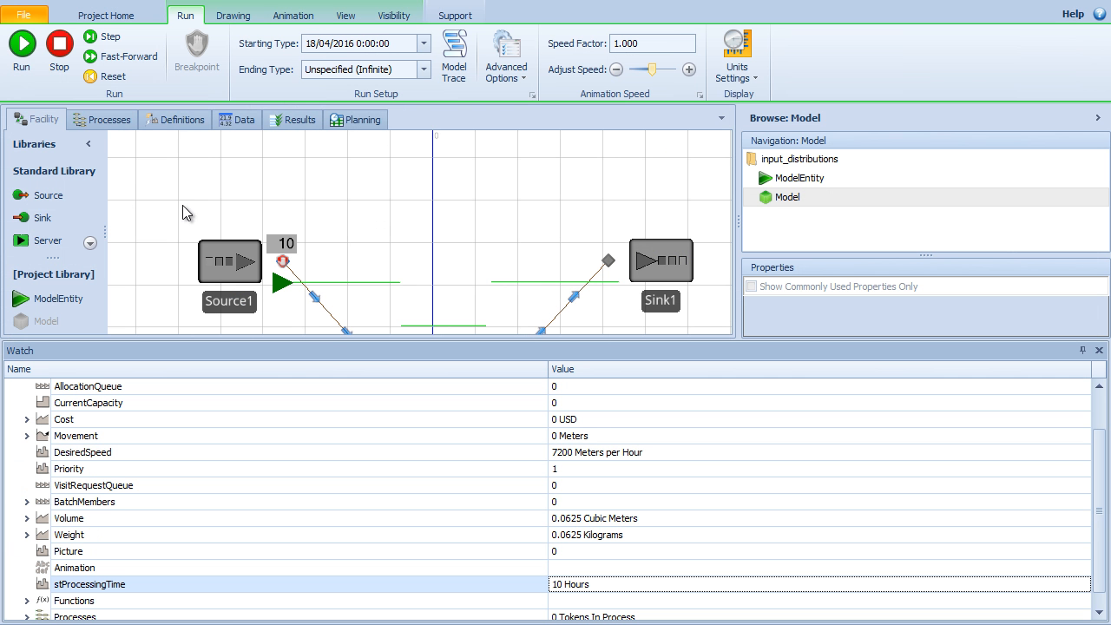
# Fast-forward to the next entity and compare its watched stProcessingTime with the historical sheet in Excel, then shrink the watch area
pyautogui.click(118, 59)
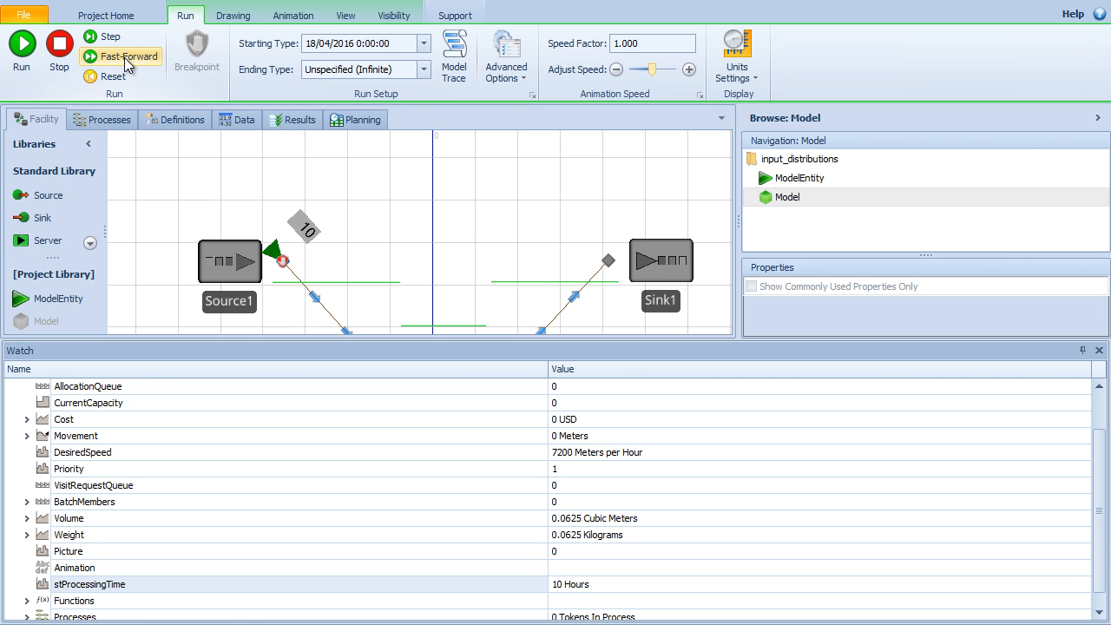
pyautogui.click(127, 59)
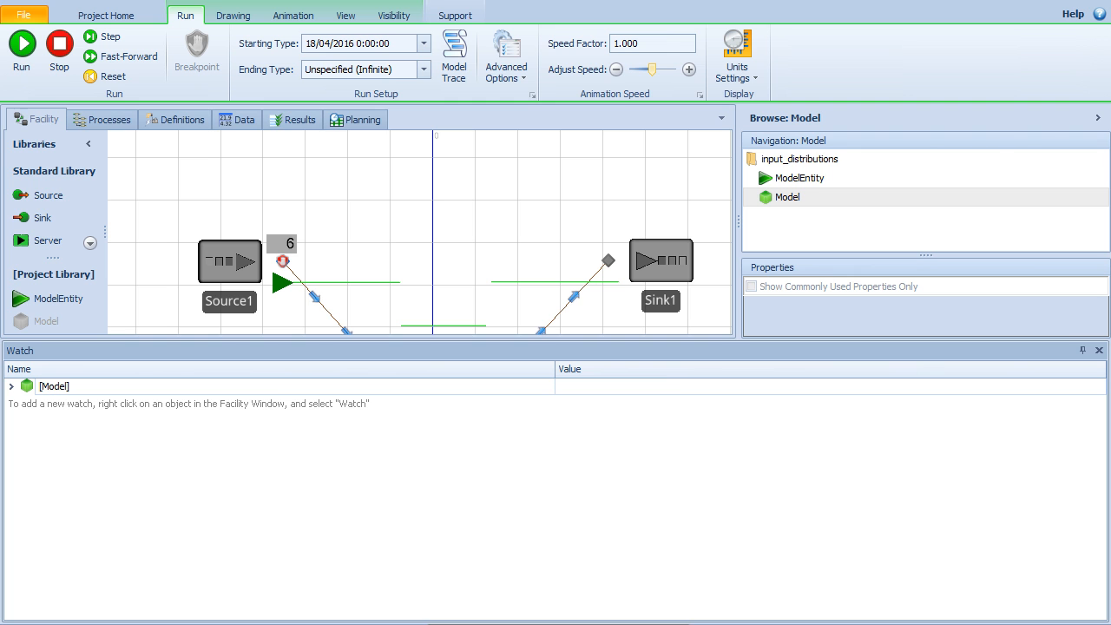
pyautogui.click(11, 387)
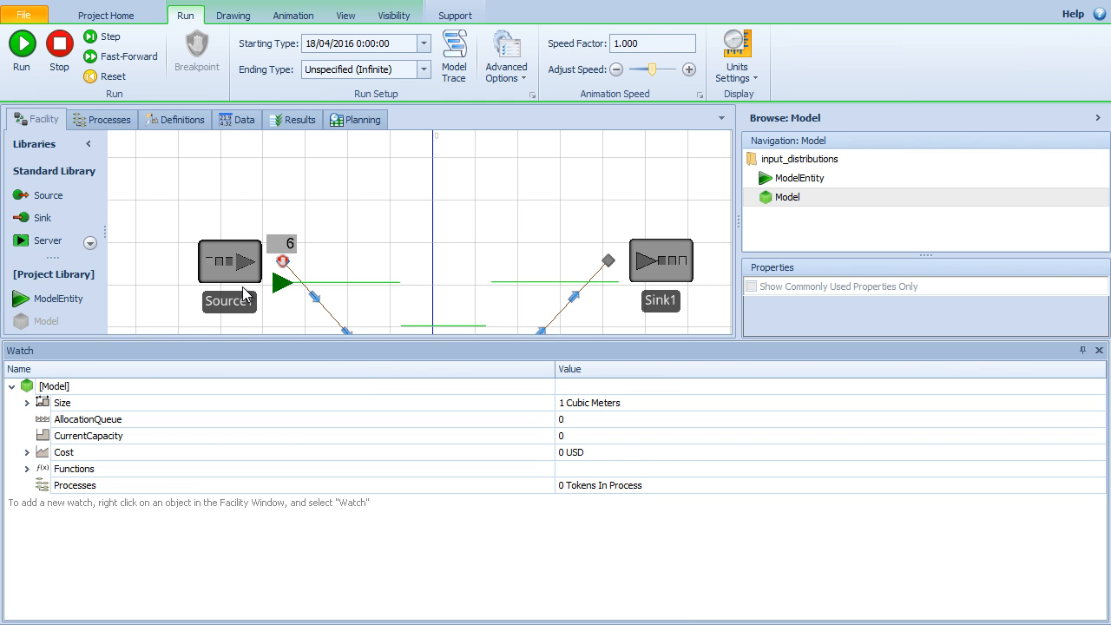
pyautogui.rightClick(280, 281)
pyautogui.click(326, 290)
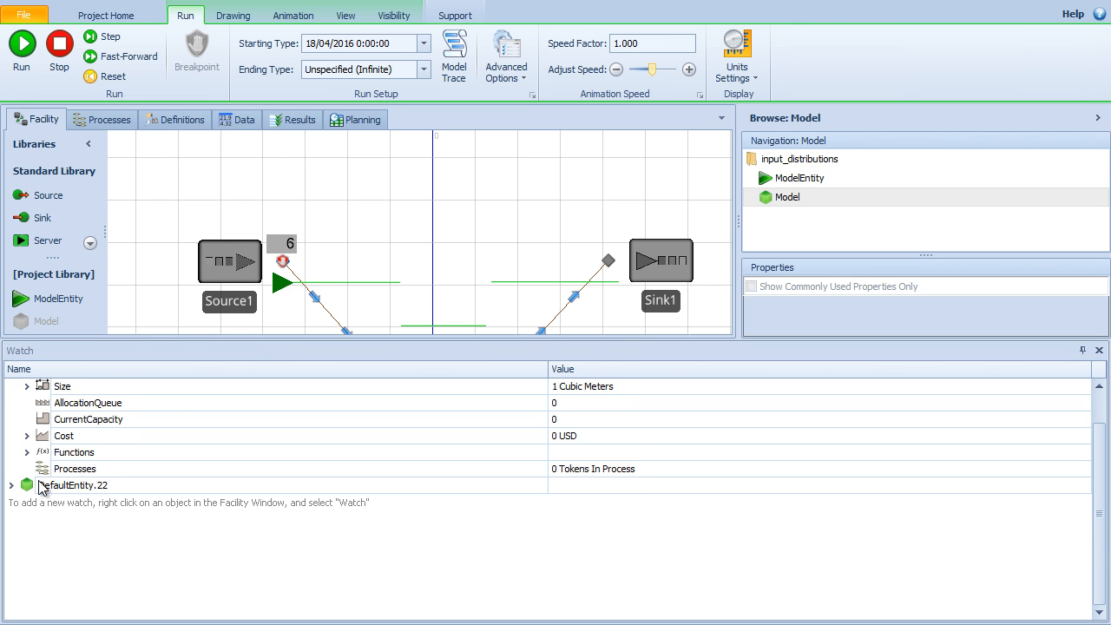
pyautogui.click(12, 486)
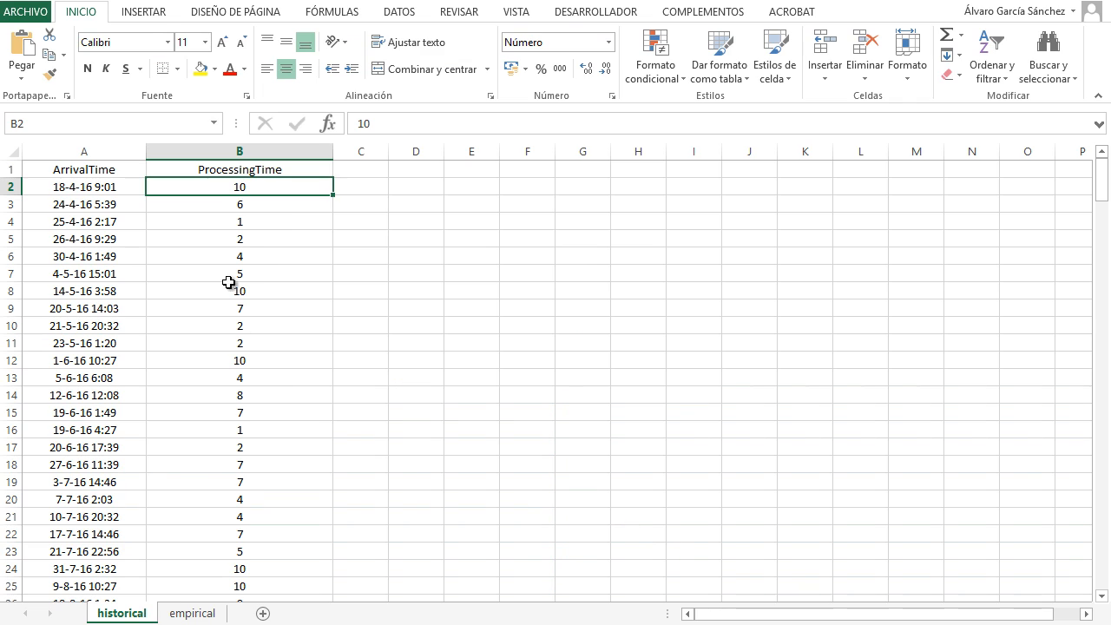
pyautogui.hotkey('alt', 'Tab')
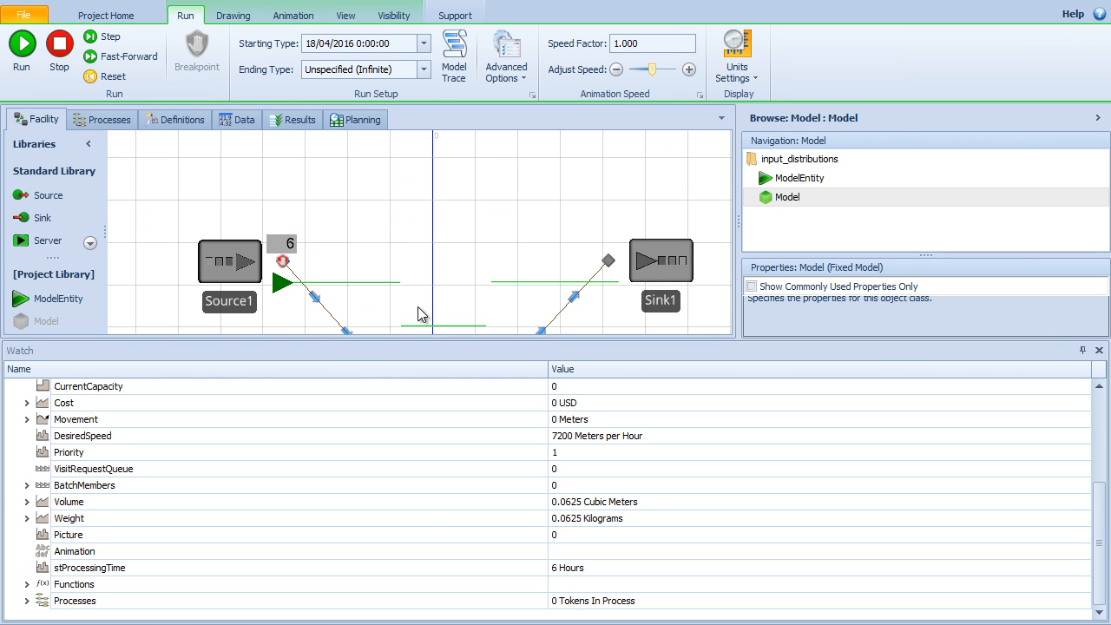
pyautogui.moveTo(416, 341); pyautogui.dragTo(434, 499)
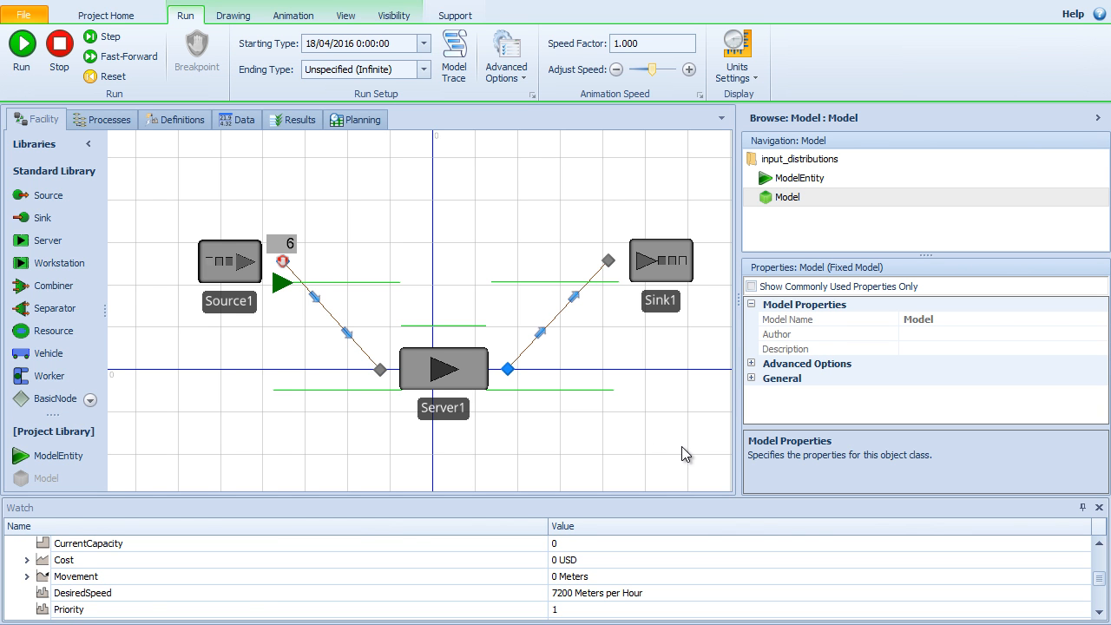
# Switch to Excel and examine the ProcessingTime values and their frequencies in the empirical sheet
pyautogui.hotkey('alt', 'Tab')
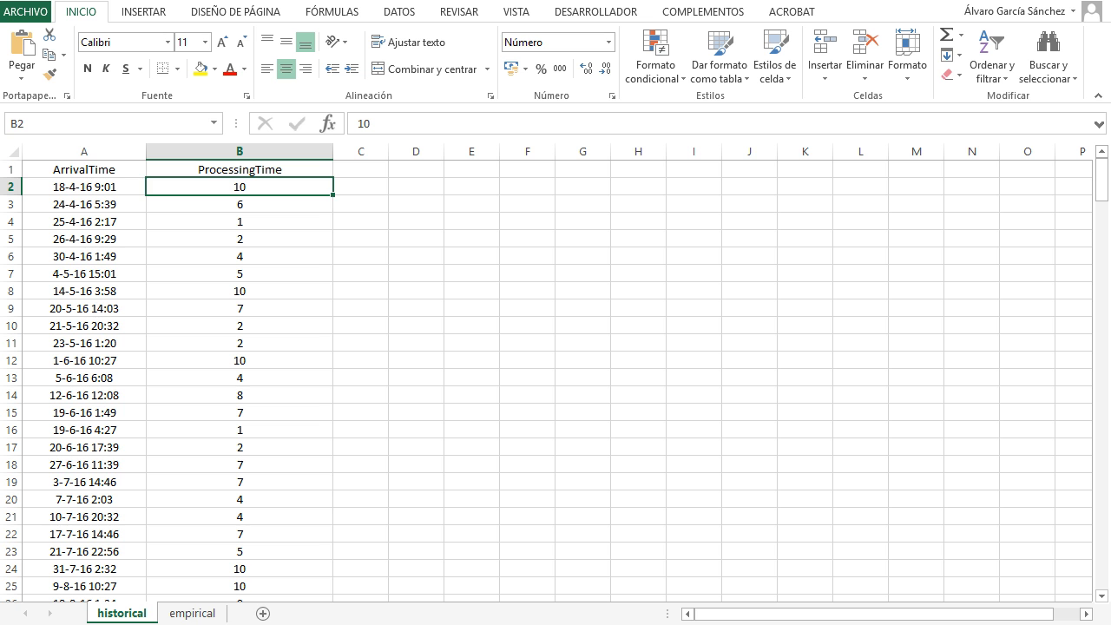
pyautogui.click(194, 614)
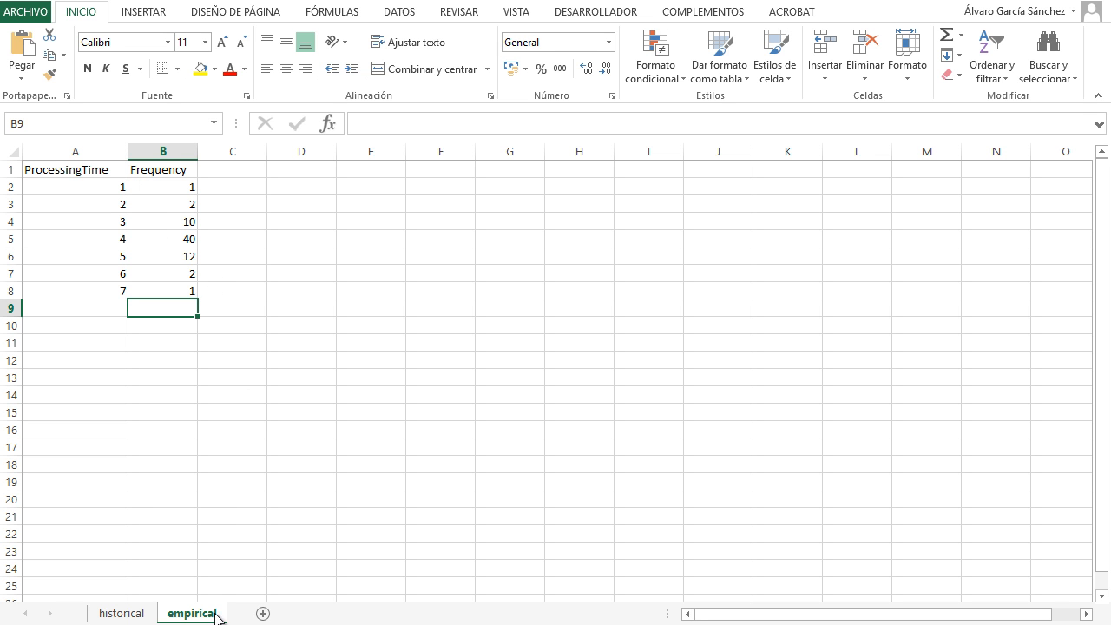
pyautogui.moveTo(98, 186); pyautogui.dragTo(92, 286)
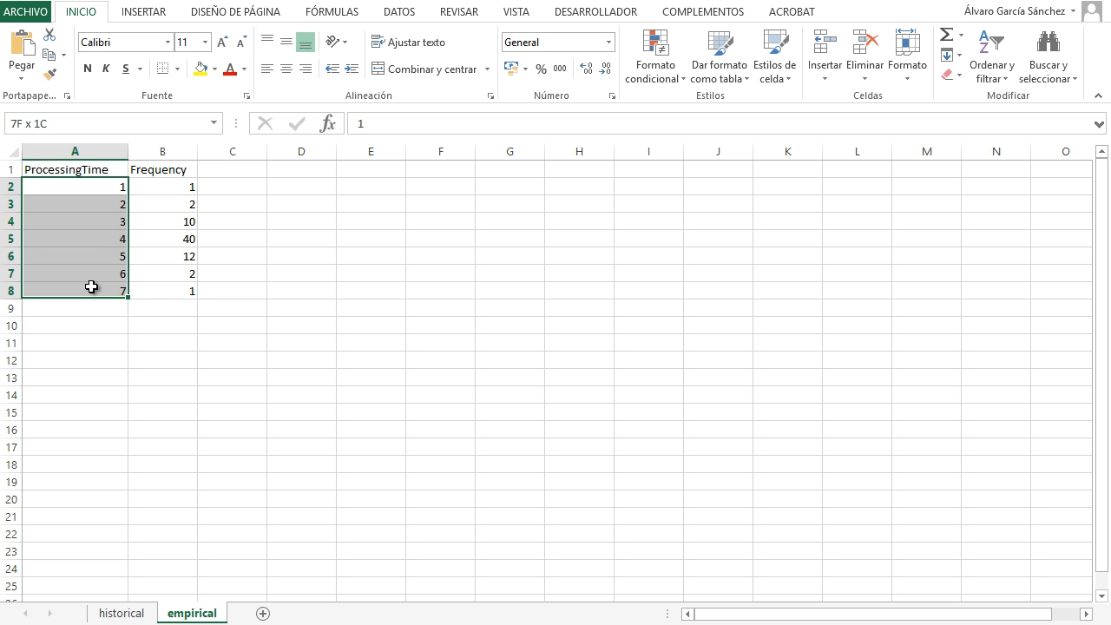
pyautogui.moveTo(180, 186); pyautogui.dragTo(186, 297)
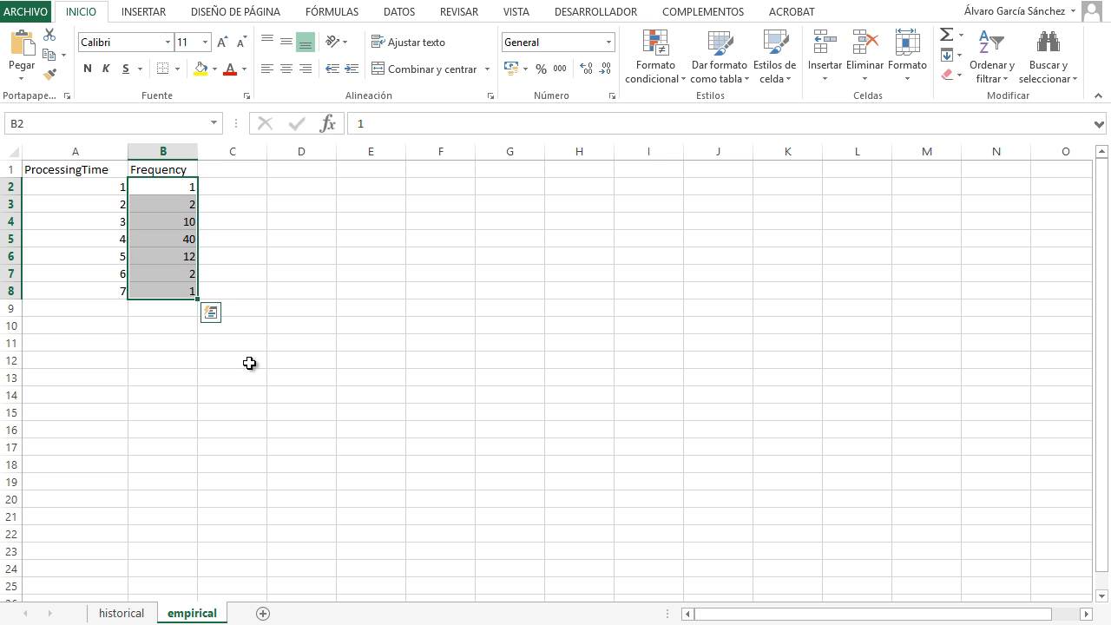
pyautogui.click(102, 187)
pyautogui.click(186, 185)
pyautogui.click(120, 209)
pyautogui.click(128, 224)
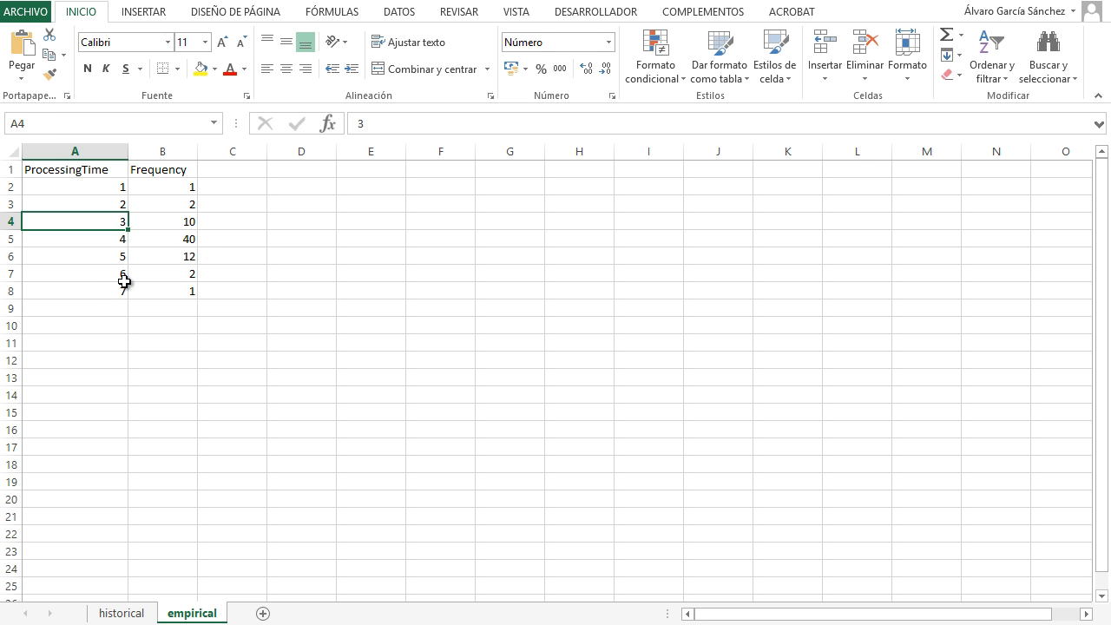
pyautogui.moveTo(157, 181); pyautogui.dragTo(161, 284)
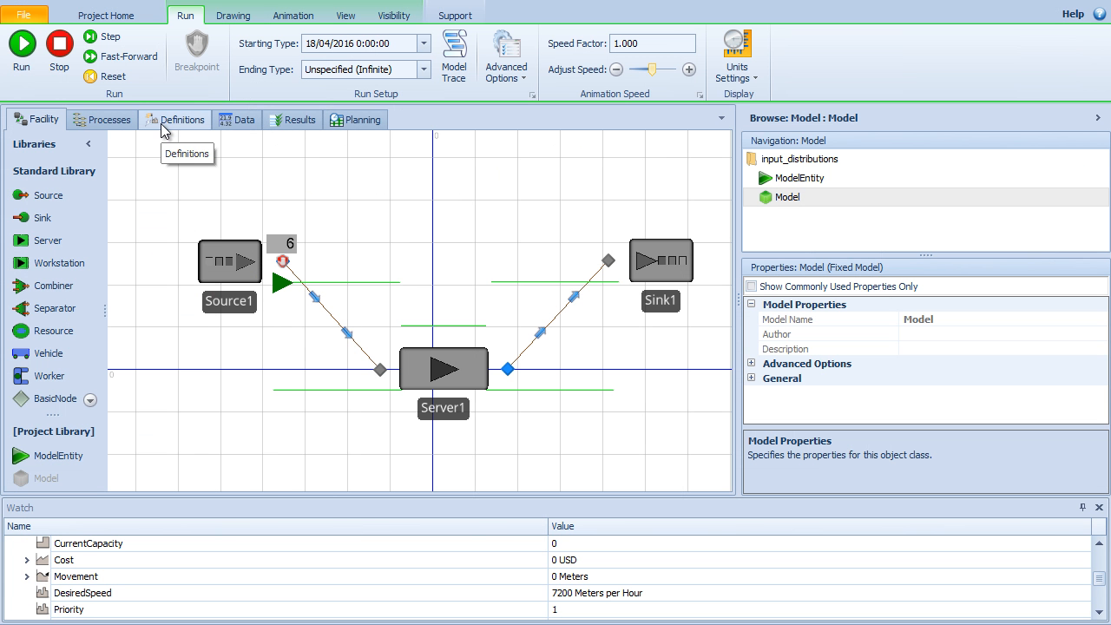
# Check the tabEmpirical table in Simio and bring the second line with Source1_1, Server1_1 and Sink1_1 into view
pyautogui.click(244, 120)
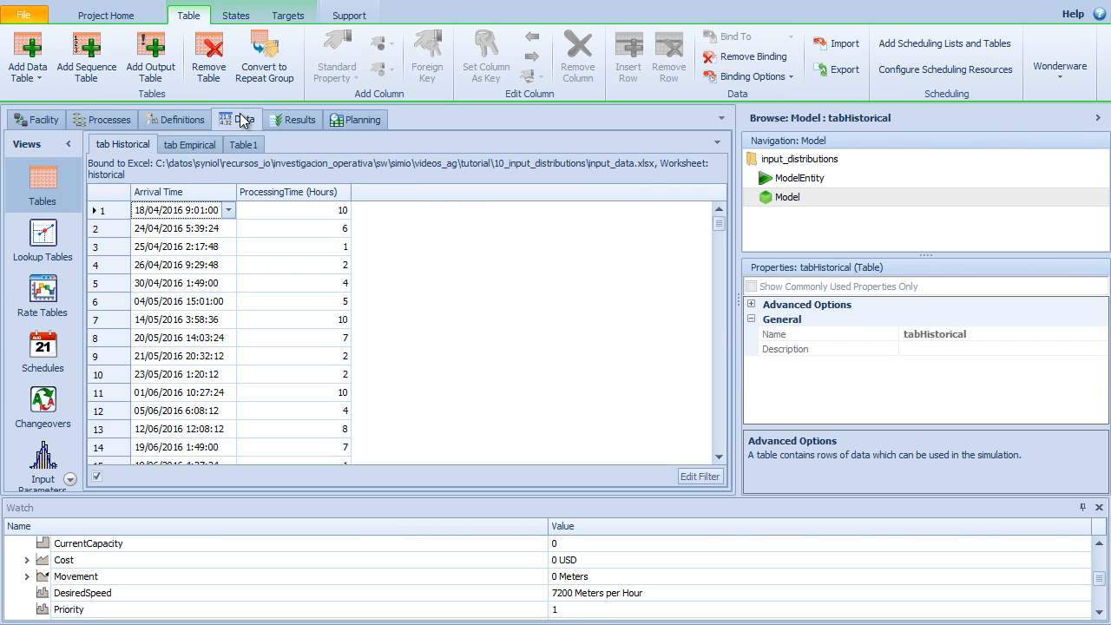
pyautogui.click(184, 145)
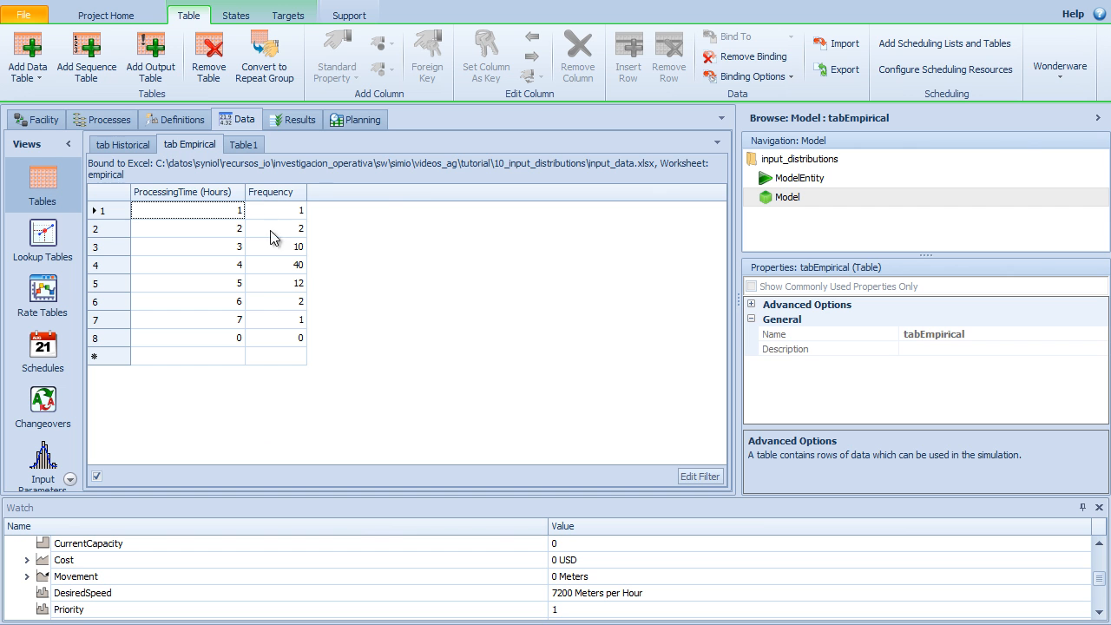
pyautogui.click(37, 120)
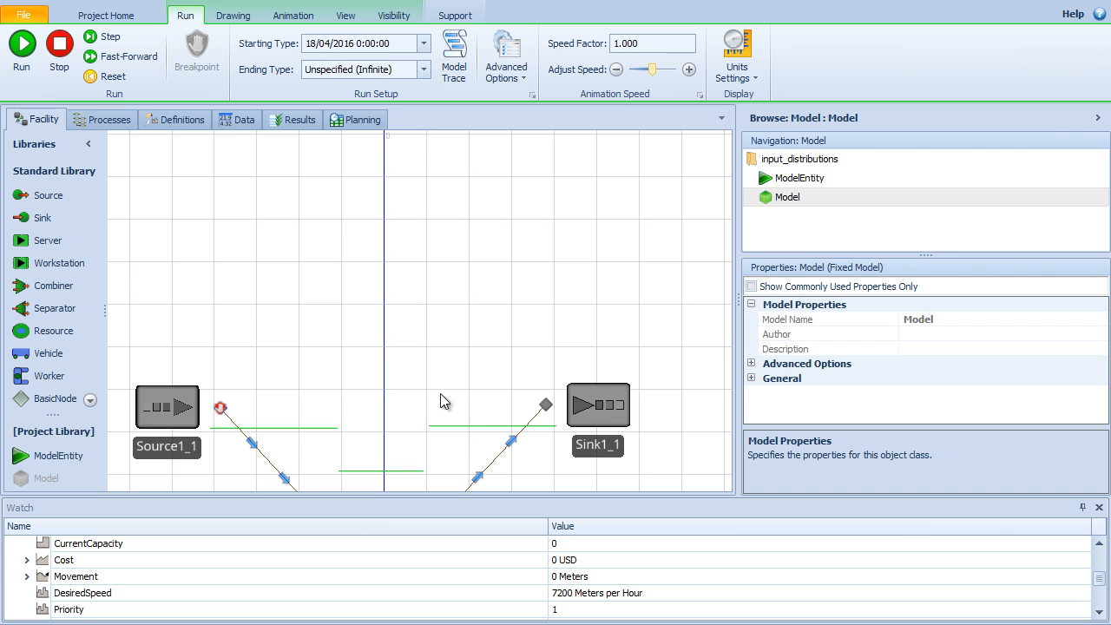
pyautogui.moveTo(440, 400); pyautogui.dragTo(483, 235)
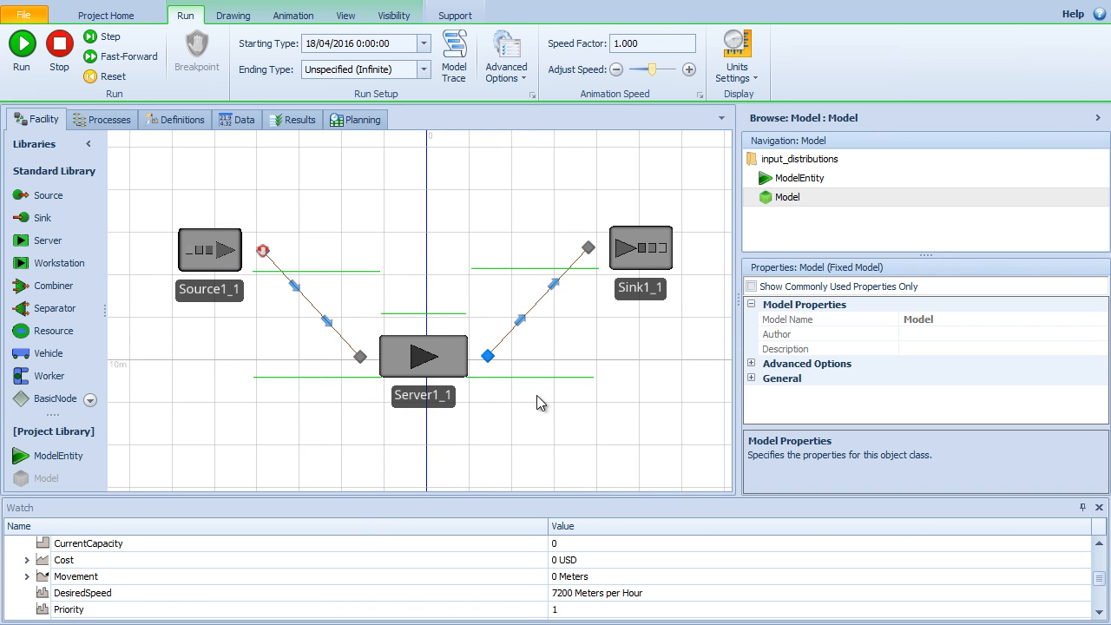
# Examine the Table Reference Assignments of Source1_1, including the table name and the row number used before creating entities
pyautogui.click(216, 293)
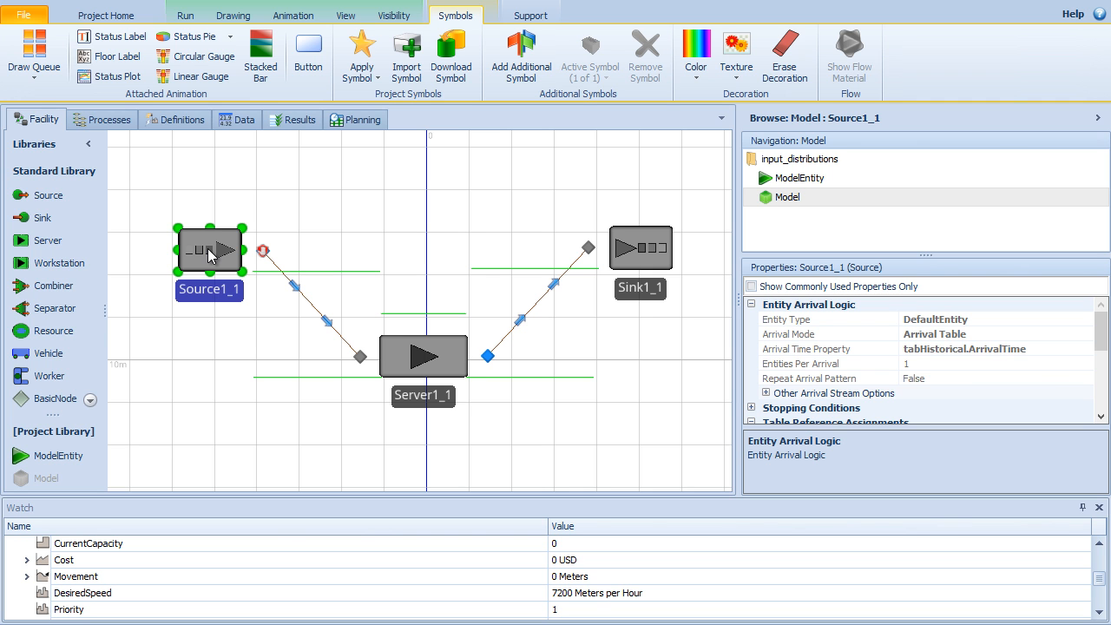
pyautogui.moveTo(812, 256); pyautogui.dragTo(811, 187)
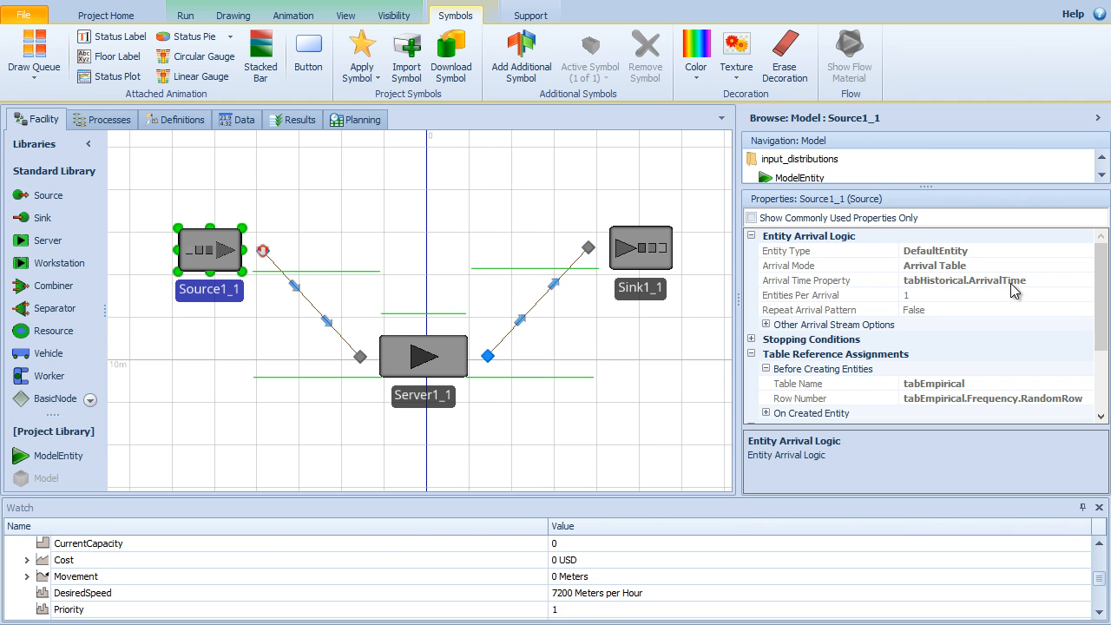
pyautogui.moveTo(1103, 318); pyautogui.dragTo(1107, 372)
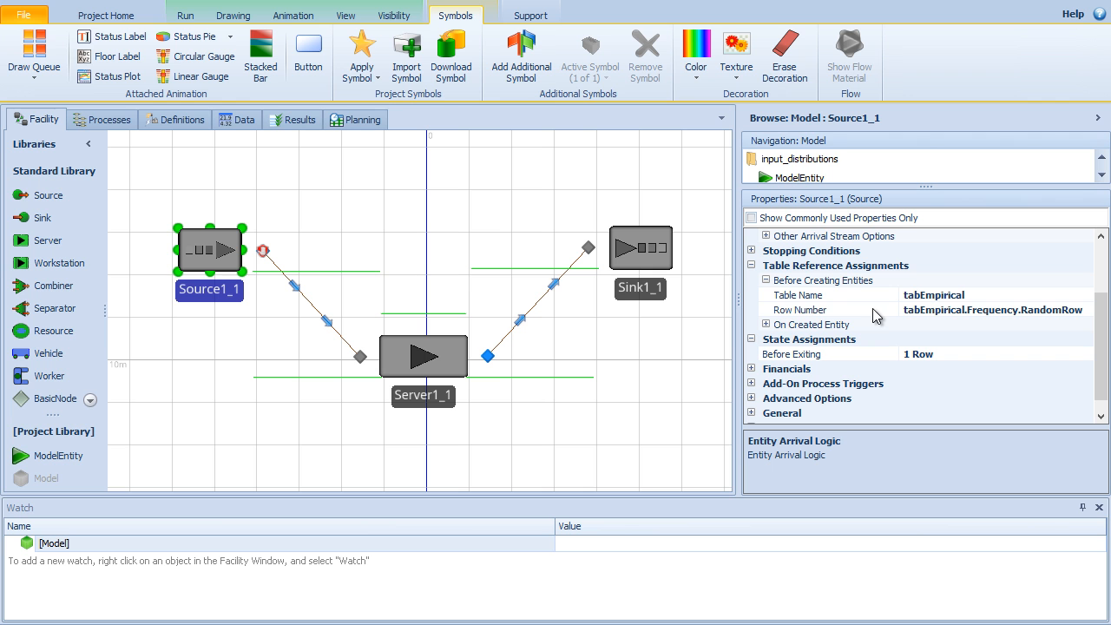
pyautogui.click(809, 310)
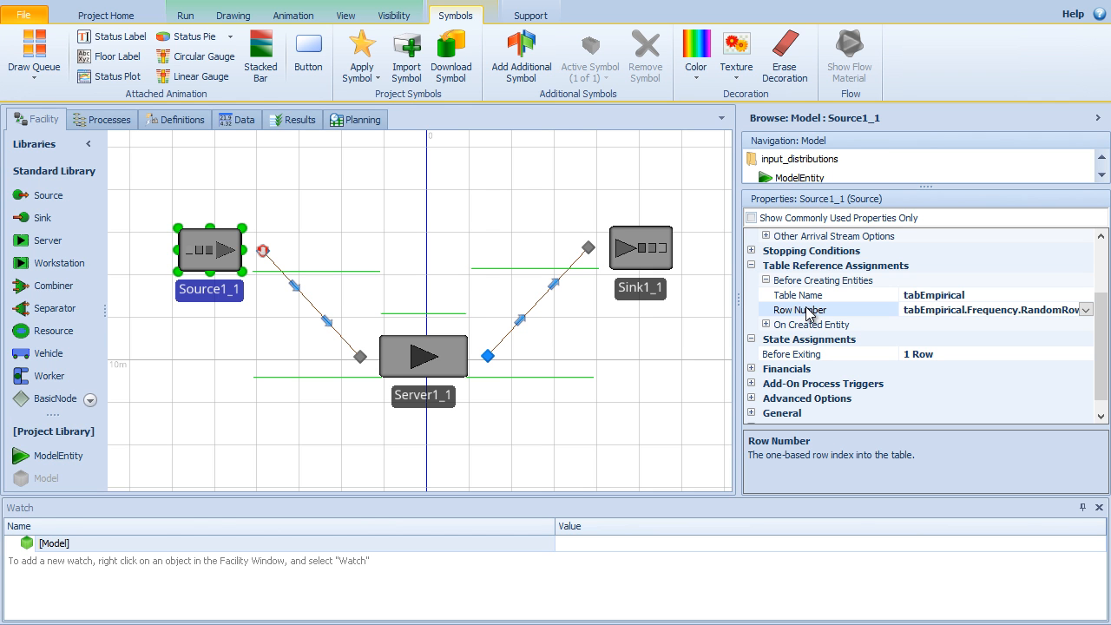
pyautogui.moveTo(740, 314); pyautogui.dragTo(625, 317)
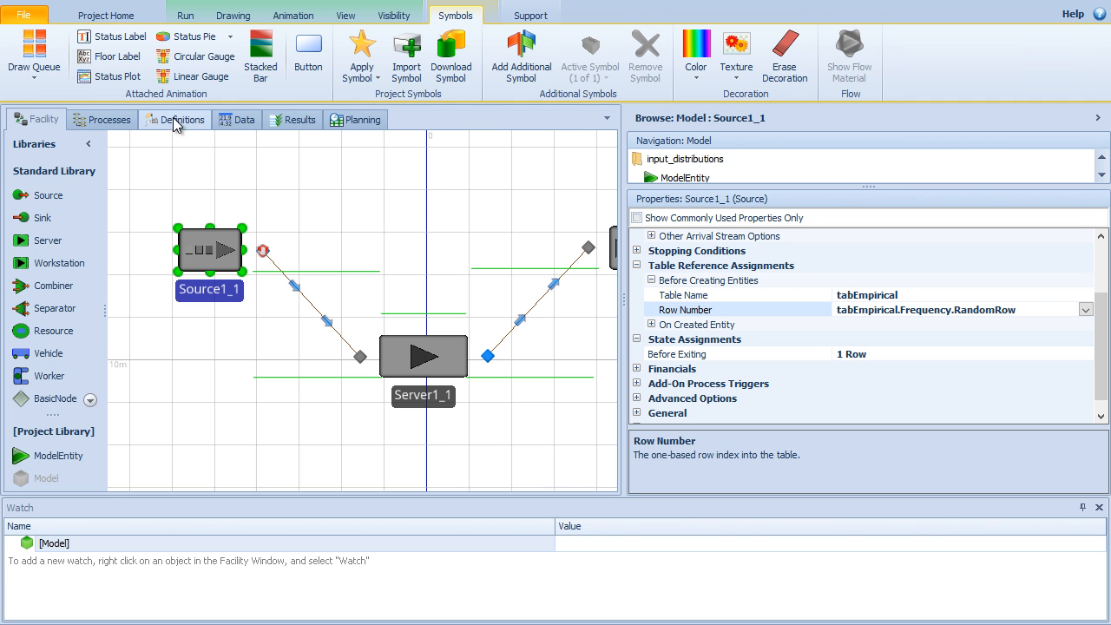
# Split the workspace into two vertical groups with the Data window's tabEmpirical table beside the Facility view
pyautogui.rightClick(244, 119)
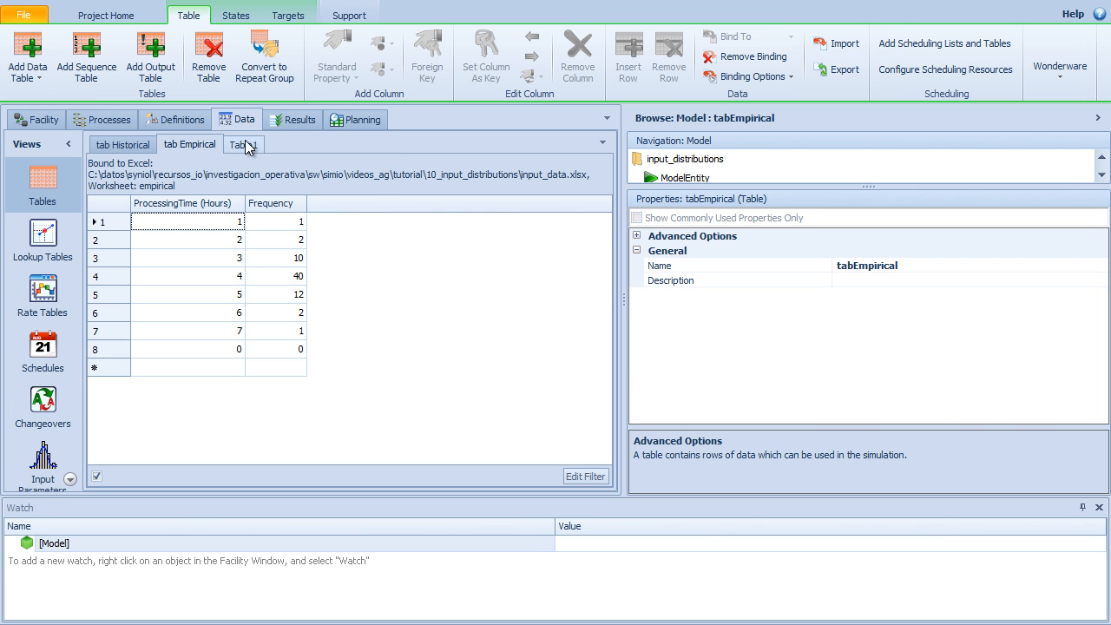
pyautogui.rightClick(239, 119)
pyautogui.click(291, 172)
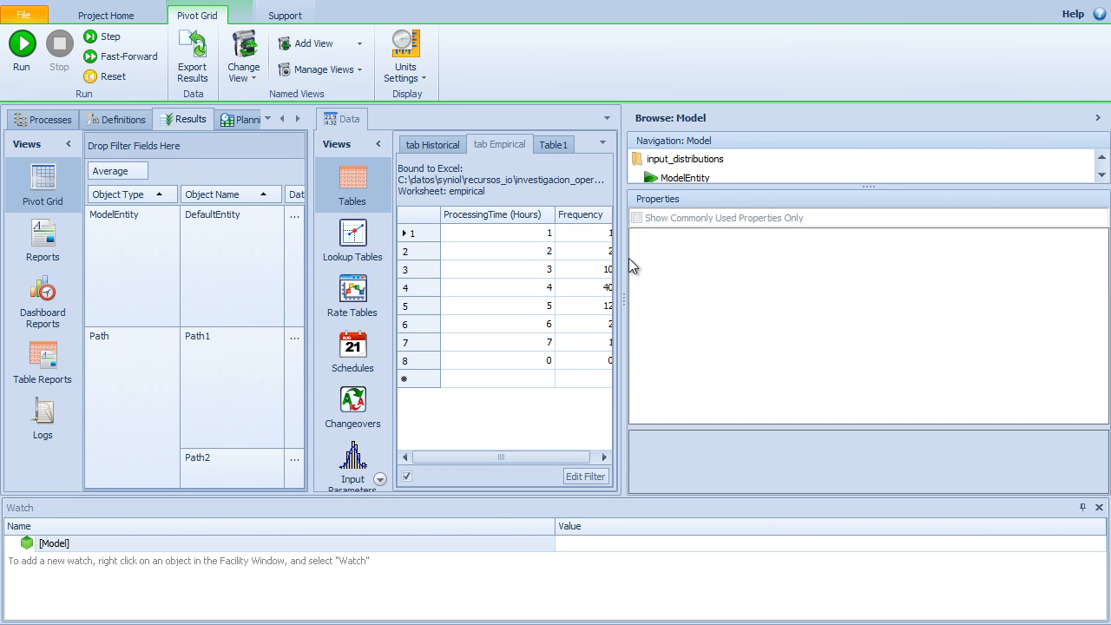
pyautogui.moveTo(620, 263); pyautogui.dragTo(752, 266)
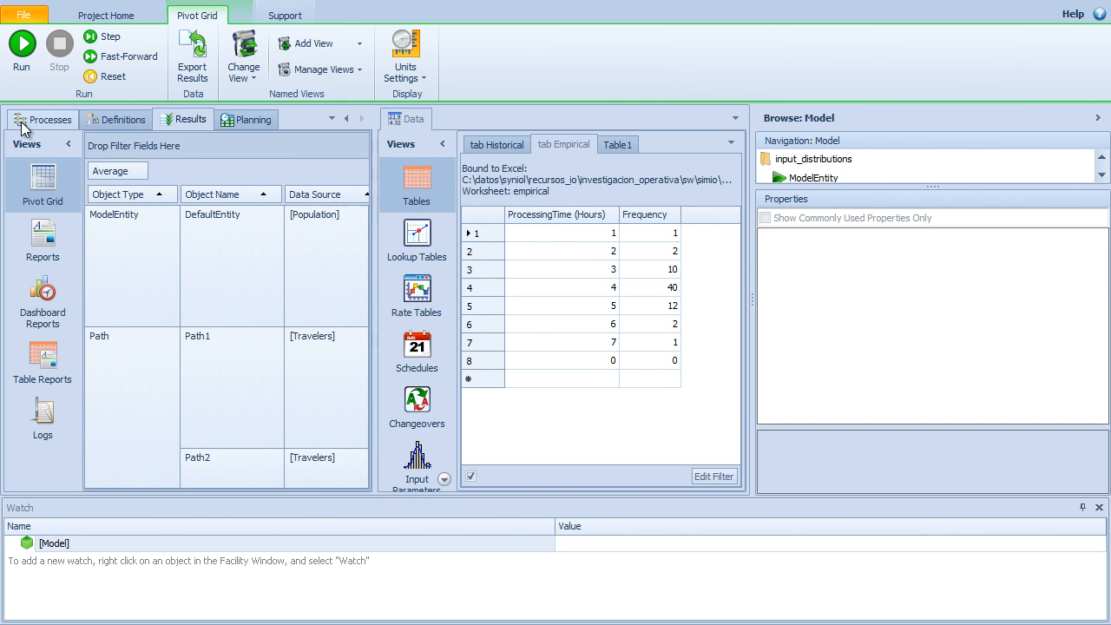
pyautogui.click(39, 119)
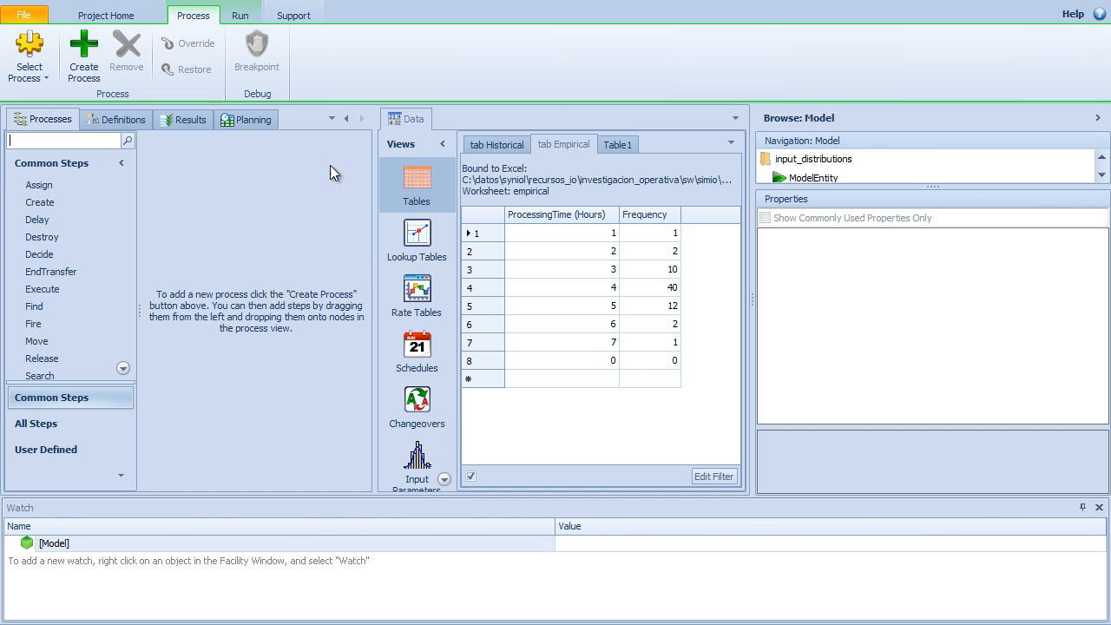
pyautogui.click(346, 120)
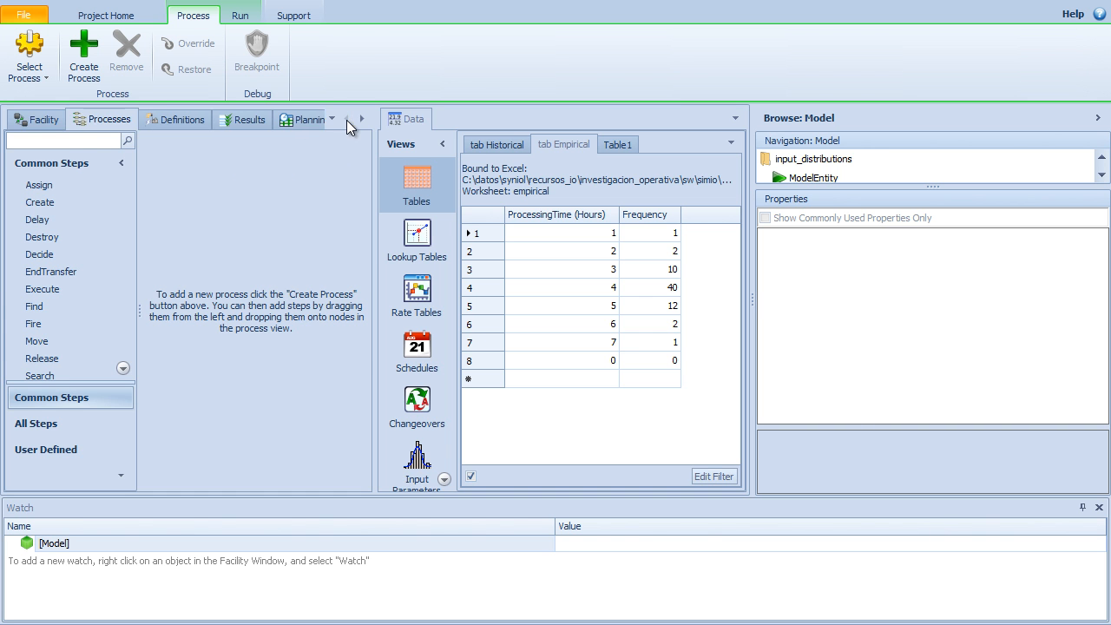
pyautogui.click(48, 125)
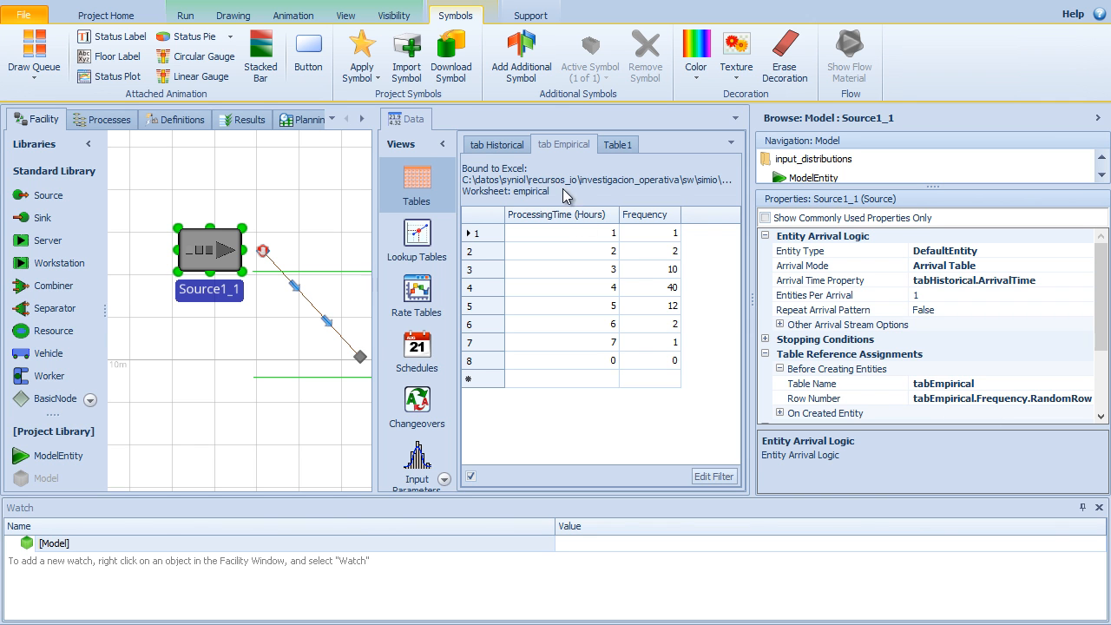
# Check the Frequency column of tabEmpirical and review the Before Exiting state assignment of Source1_1, closing its editor without changes
pyautogui.click(660, 217)
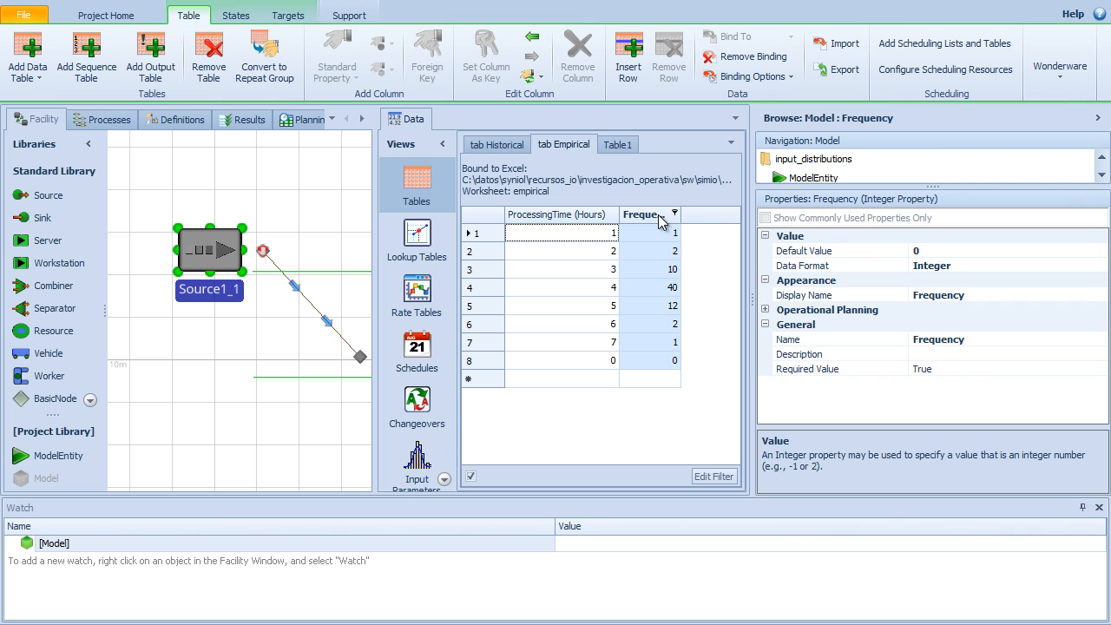
pyautogui.click(213, 259)
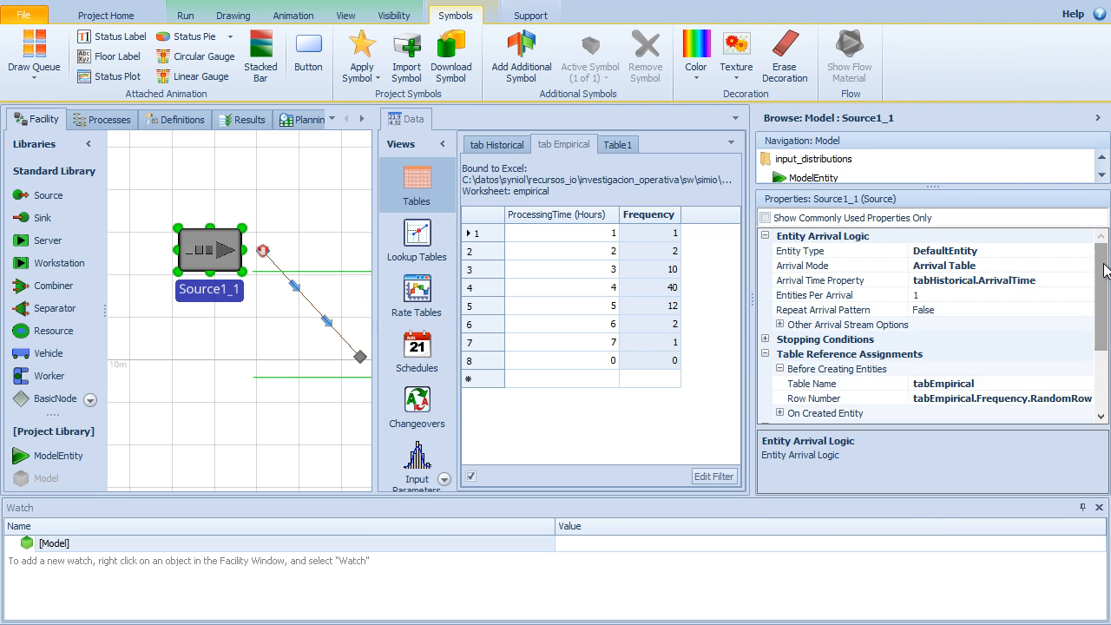
pyautogui.moveTo(1105, 271); pyautogui.dragTo(1105, 330)
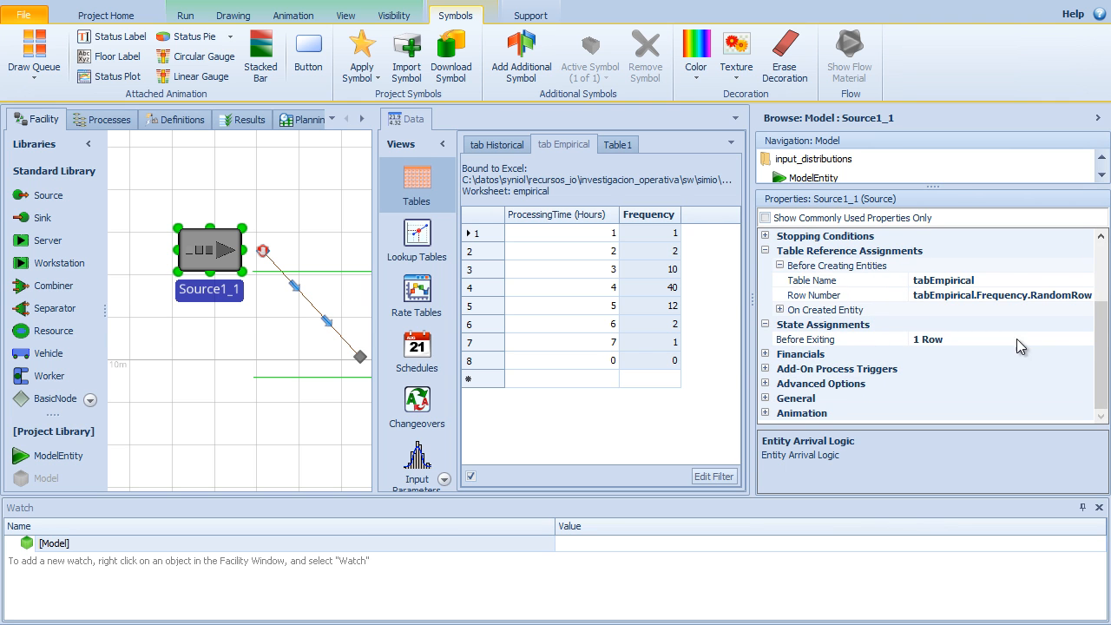
pyautogui.click(1079, 341)
pyautogui.click(1085, 339)
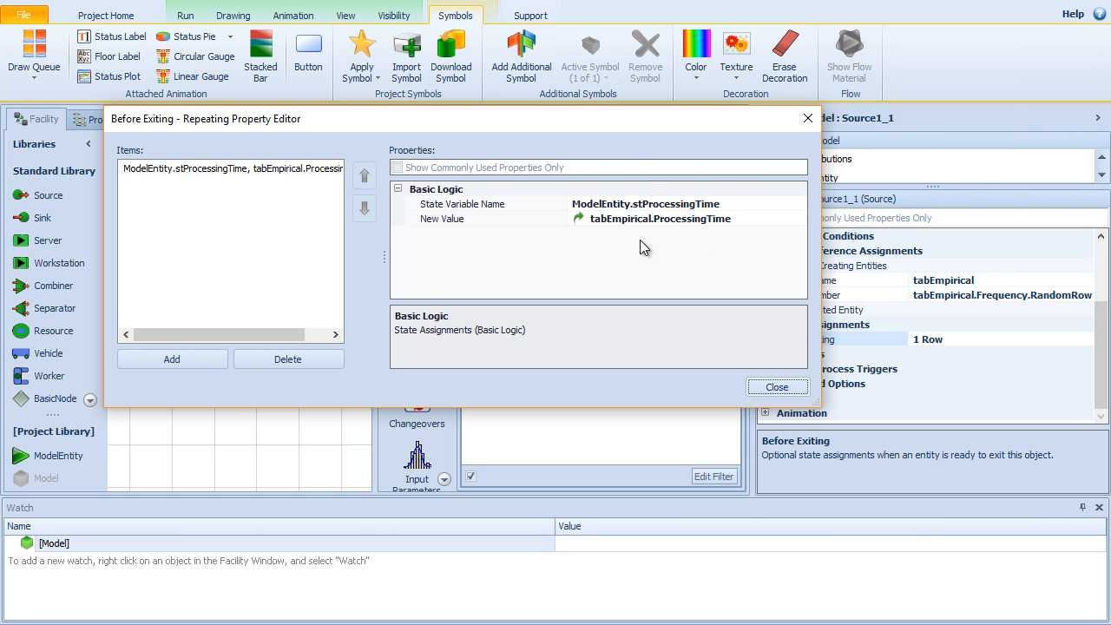
pyautogui.moveTo(636, 113); pyautogui.dragTo(645, 260)
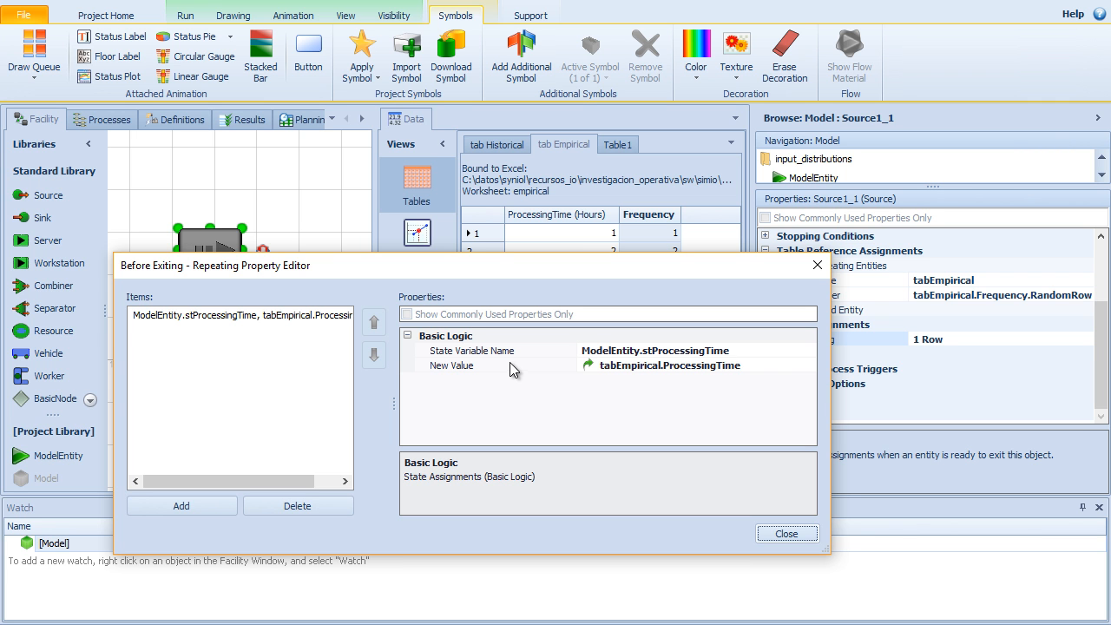
pyautogui.click(786, 534)
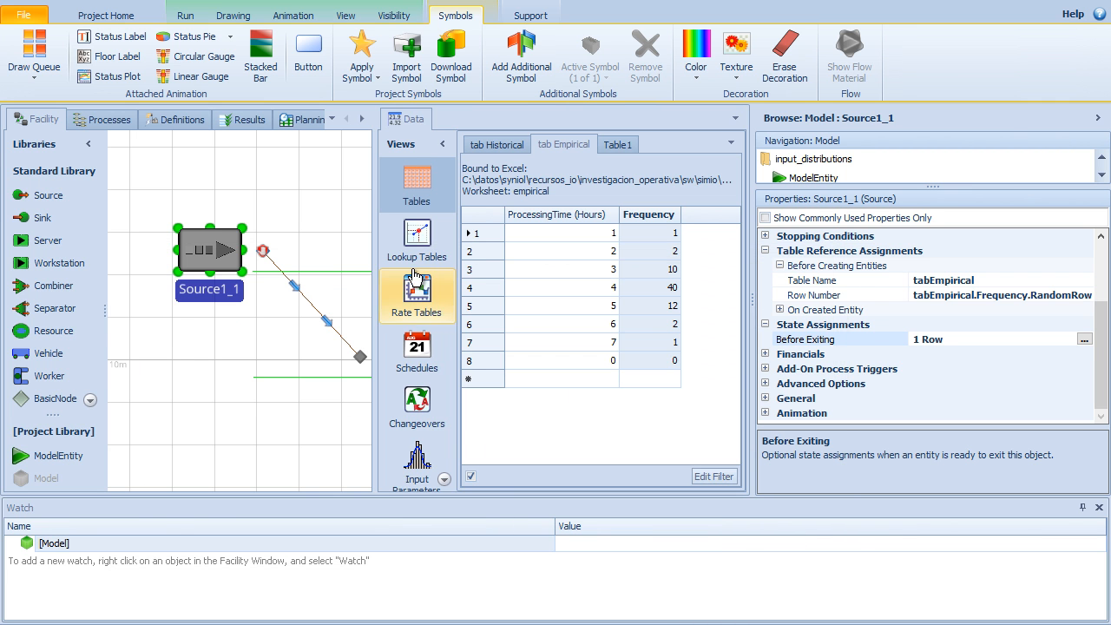
# Widen the Facility view and data area, and narrow the ProcessingTime column so that Frequency fits beside it
pyautogui.moveTo(375, 287); pyautogui.dragTo(500, 287)
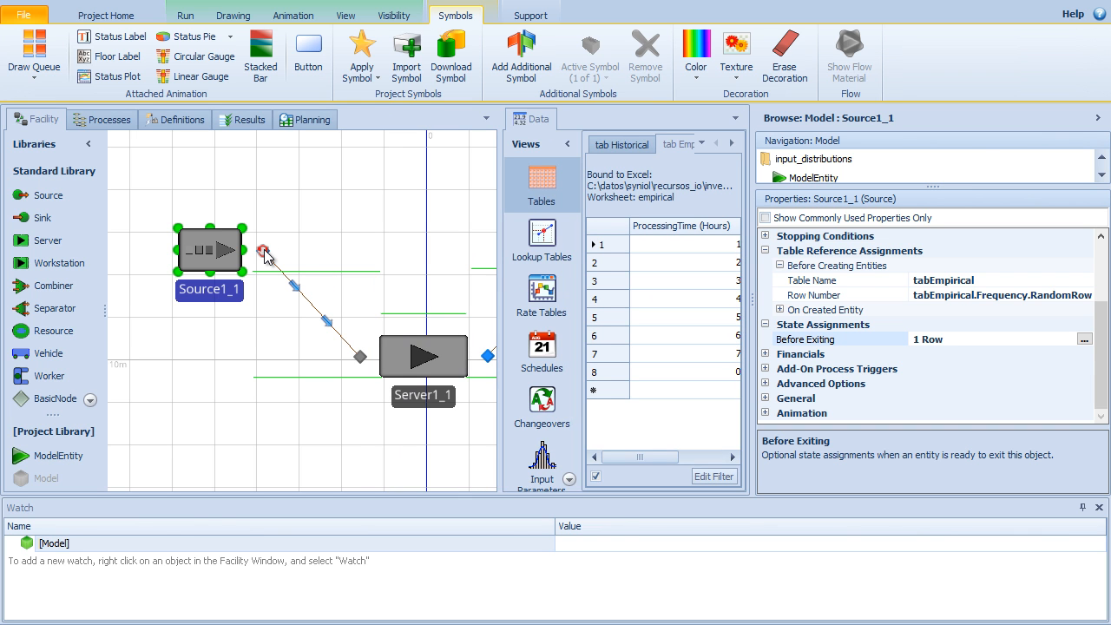
pyautogui.click(185, 15)
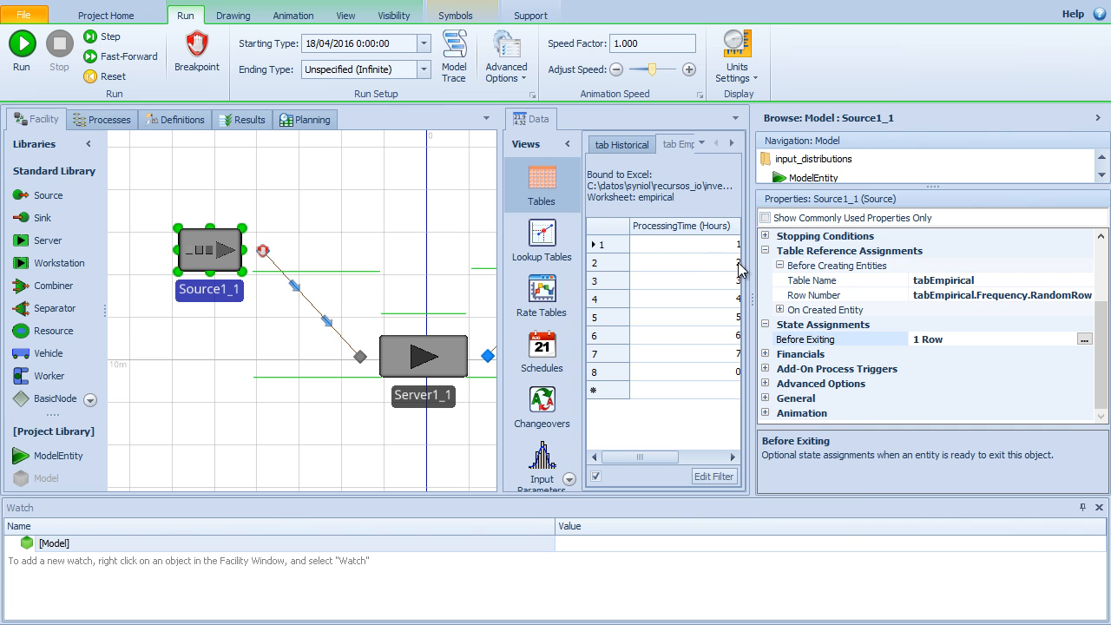
pyautogui.moveTo(753, 261); pyautogui.dragTo(859, 262)
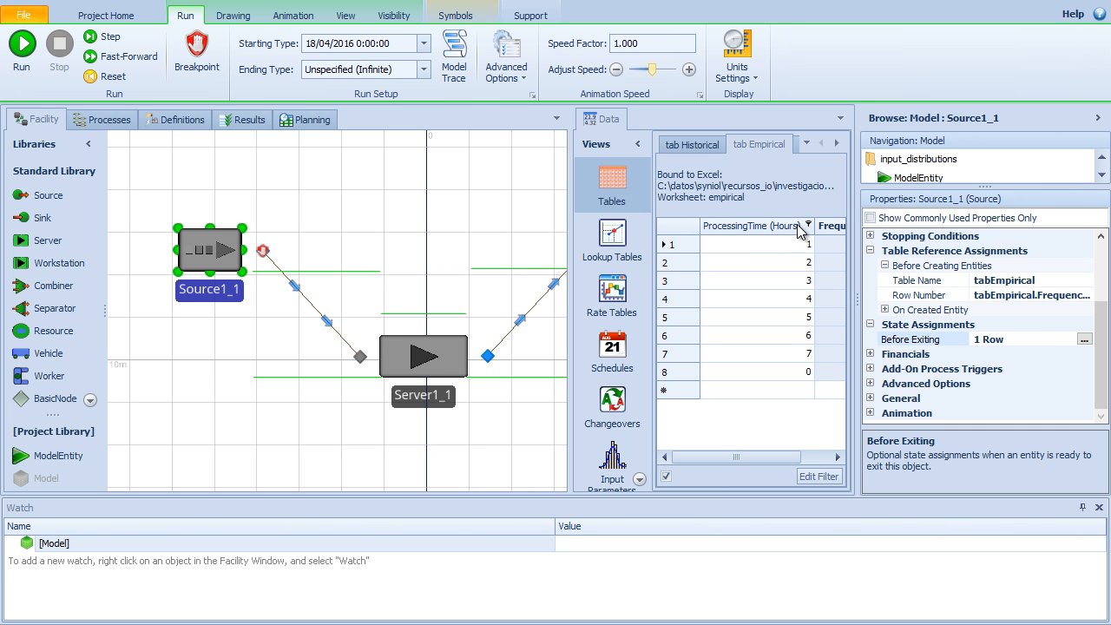
pyautogui.click(815, 235)
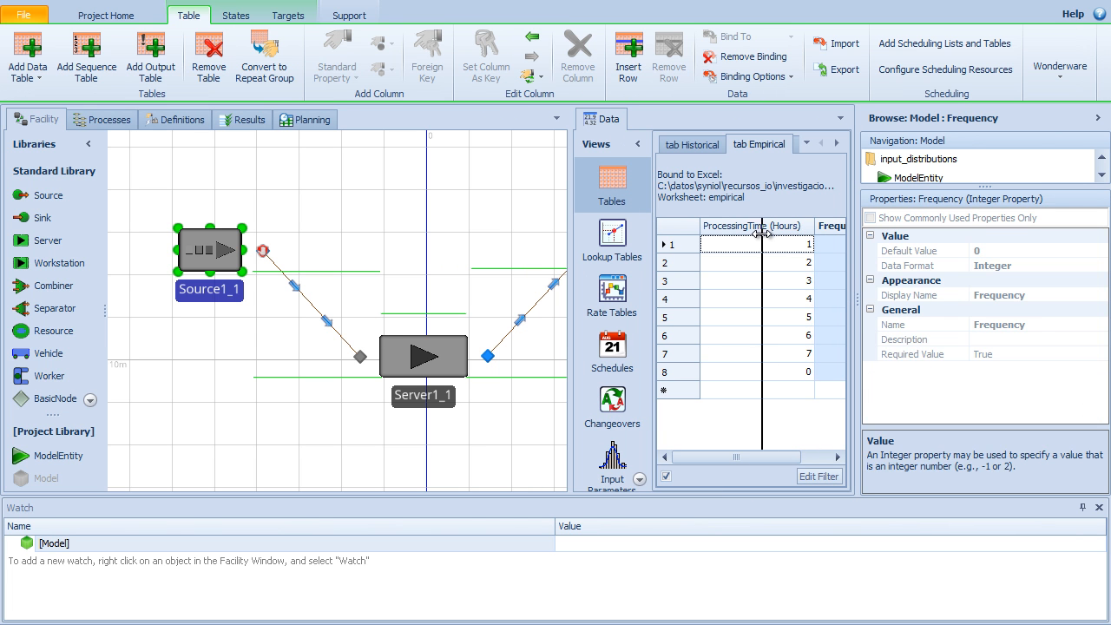
pyautogui.moveTo(814, 227); pyautogui.dragTo(761, 242)
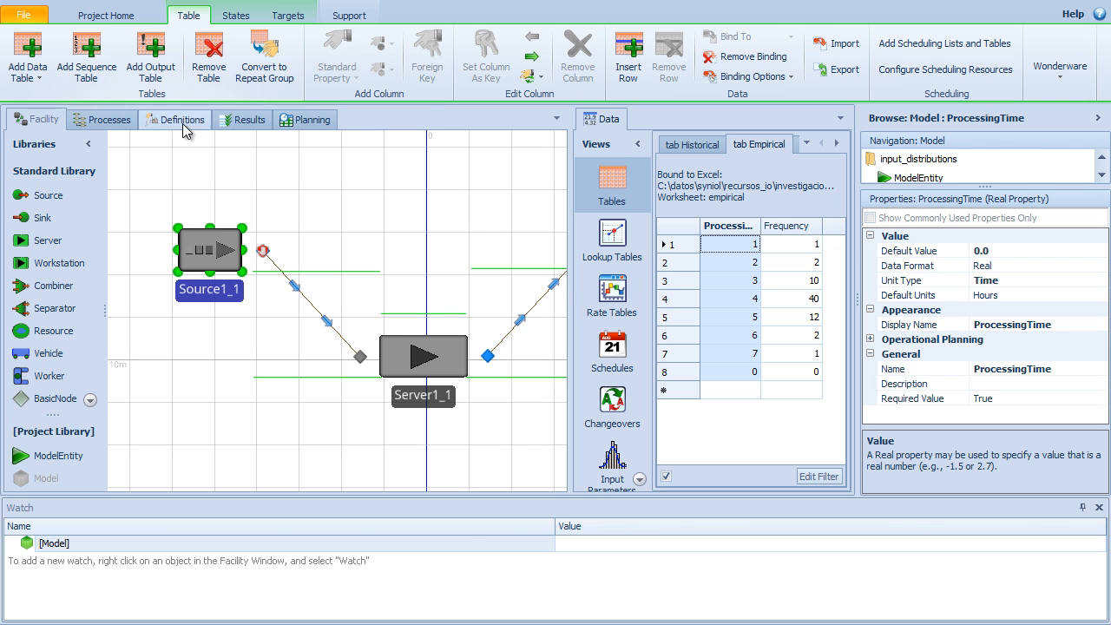
# Fast-forward the simulation repeatedly from breakpoint to breakpoint and compare the entities' processing times at Source1_1 with the empirical frequencies
pyautogui.click(244, 18)
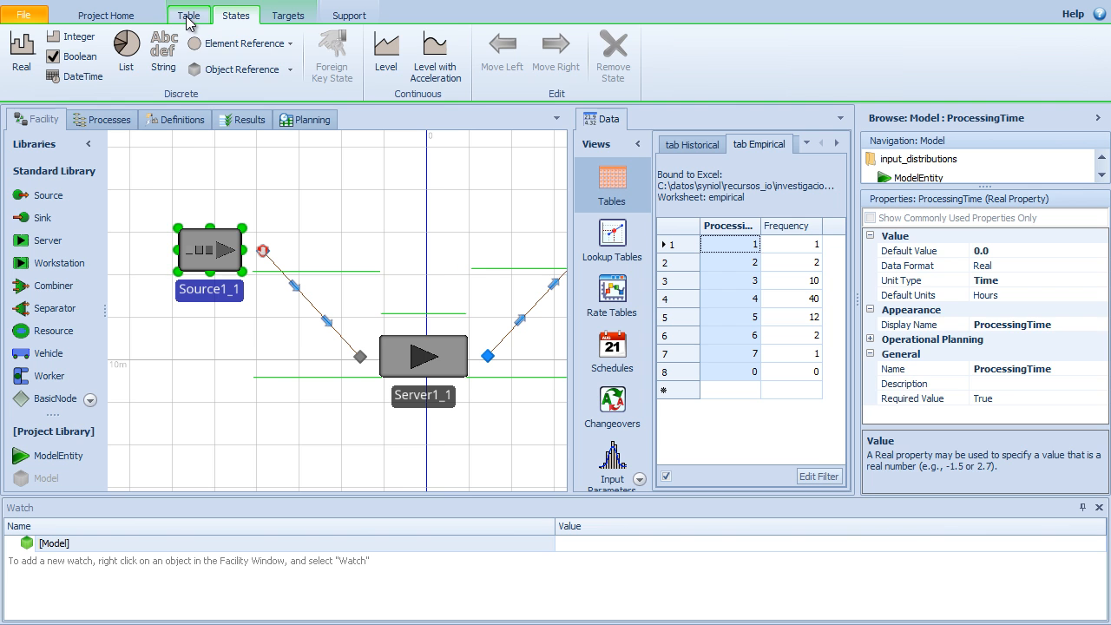
pyautogui.click(197, 156)
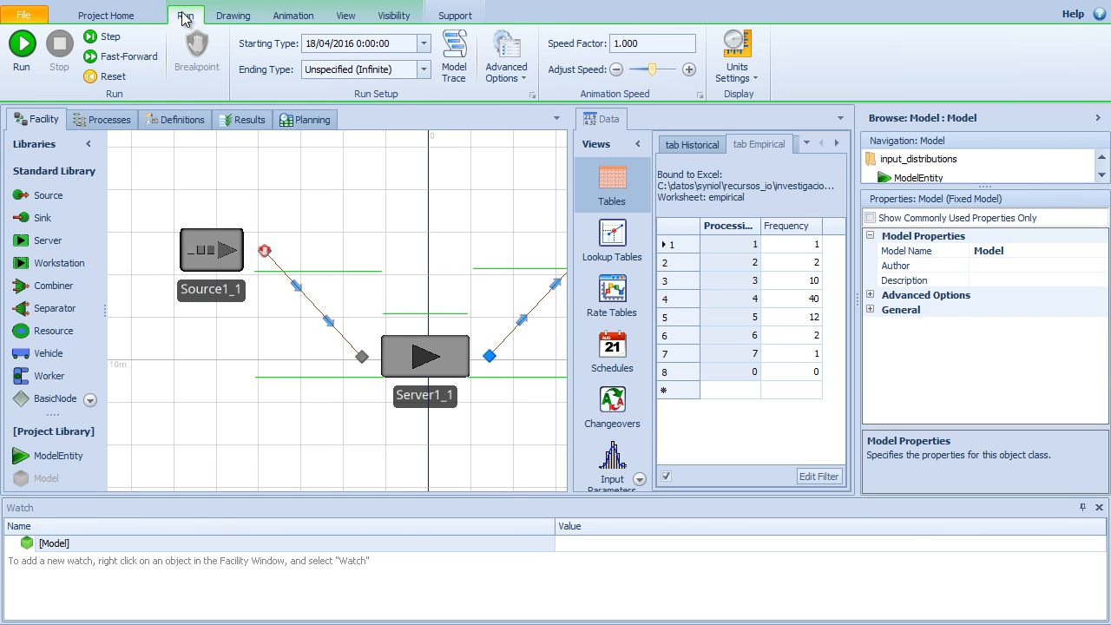
pyautogui.click(117, 58)
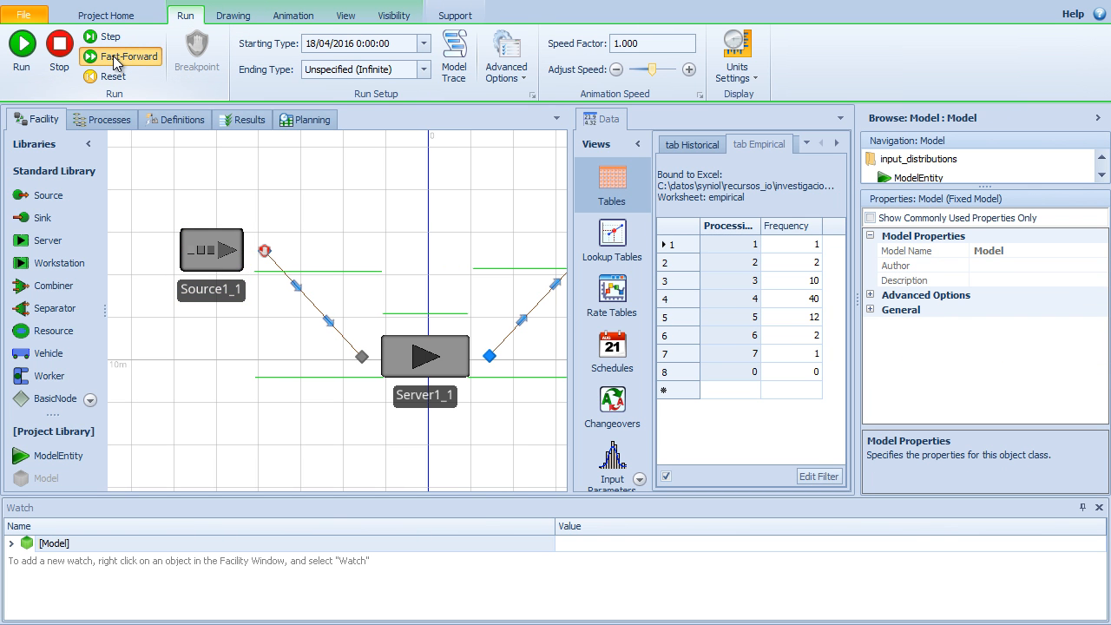
pyautogui.click(115, 62)
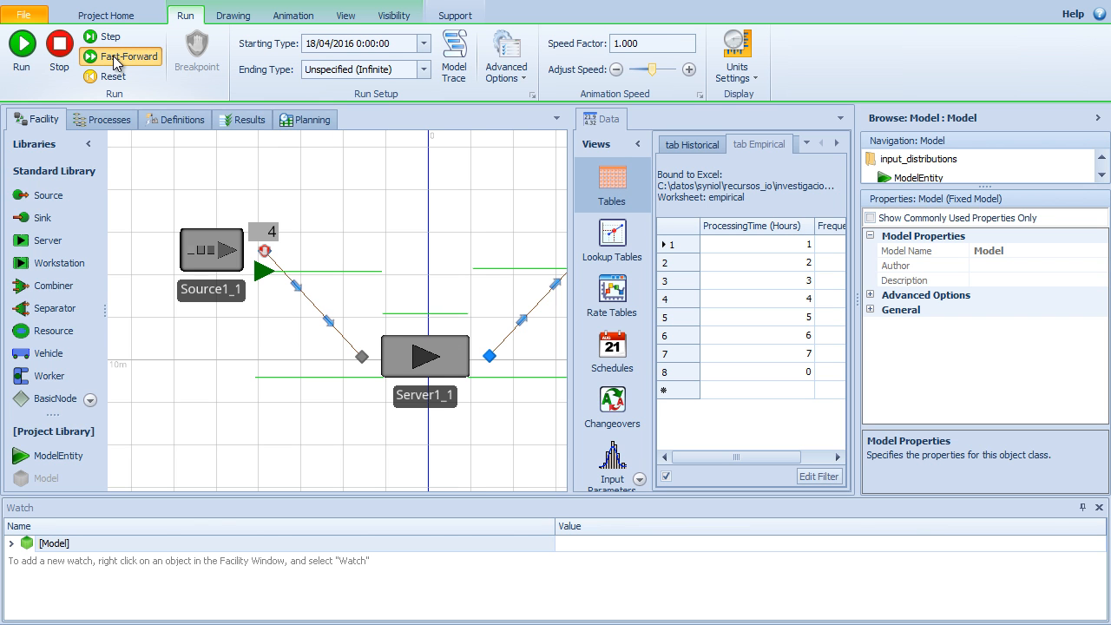
pyautogui.click(116, 63)
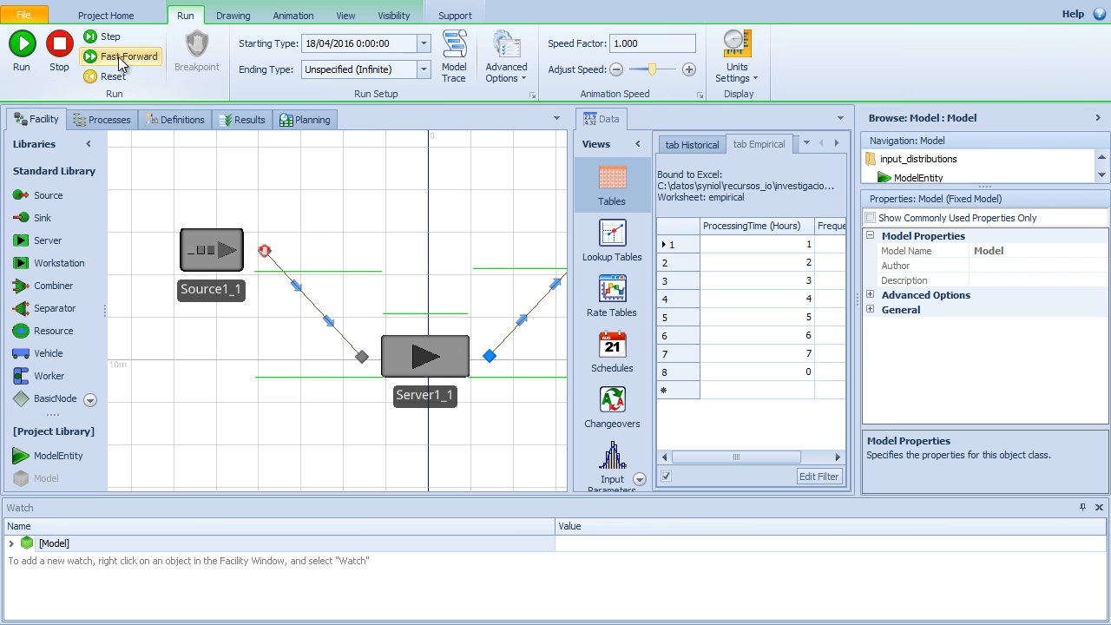
pyautogui.click(119, 63)
pyautogui.click(119, 63)
pyautogui.click(119, 62)
pyautogui.click(119, 63)
pyautogui.click(119, 62)
pyautogui.click(119, 63)
pyautogui.click(119, 63)
pyautogui.click(119, 62)
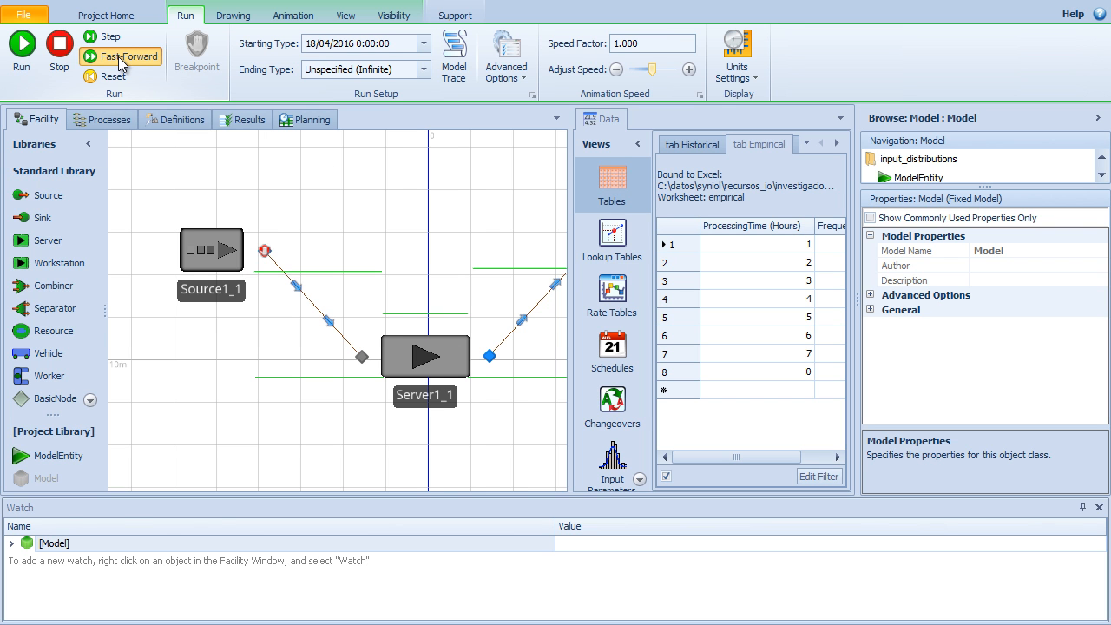
pyautogui.click(121, 61)
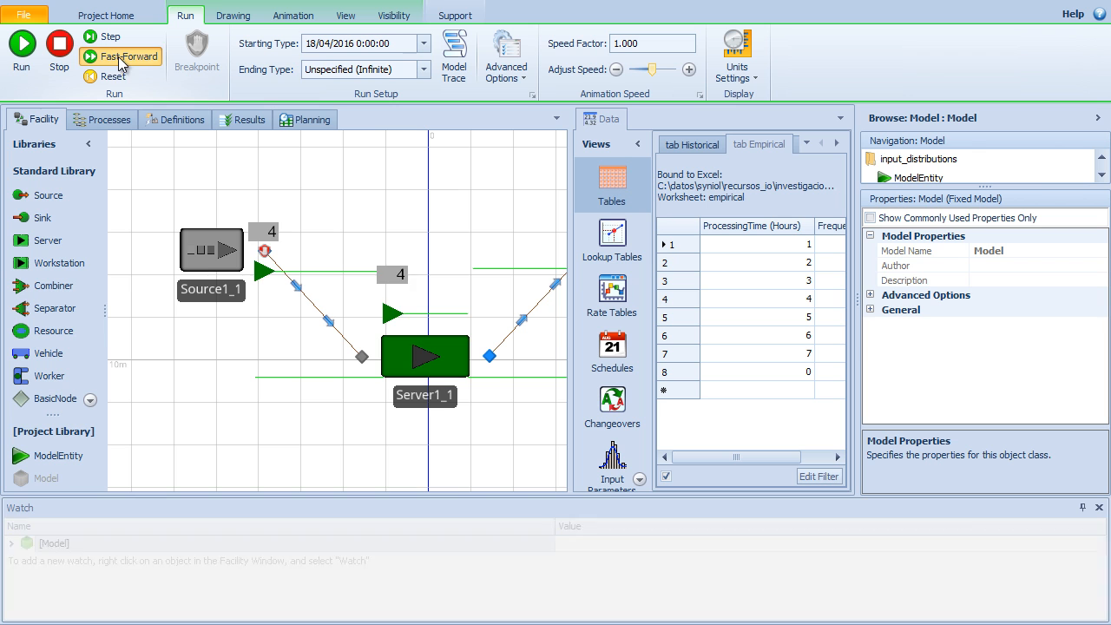
pyautogui.click(121, 61)
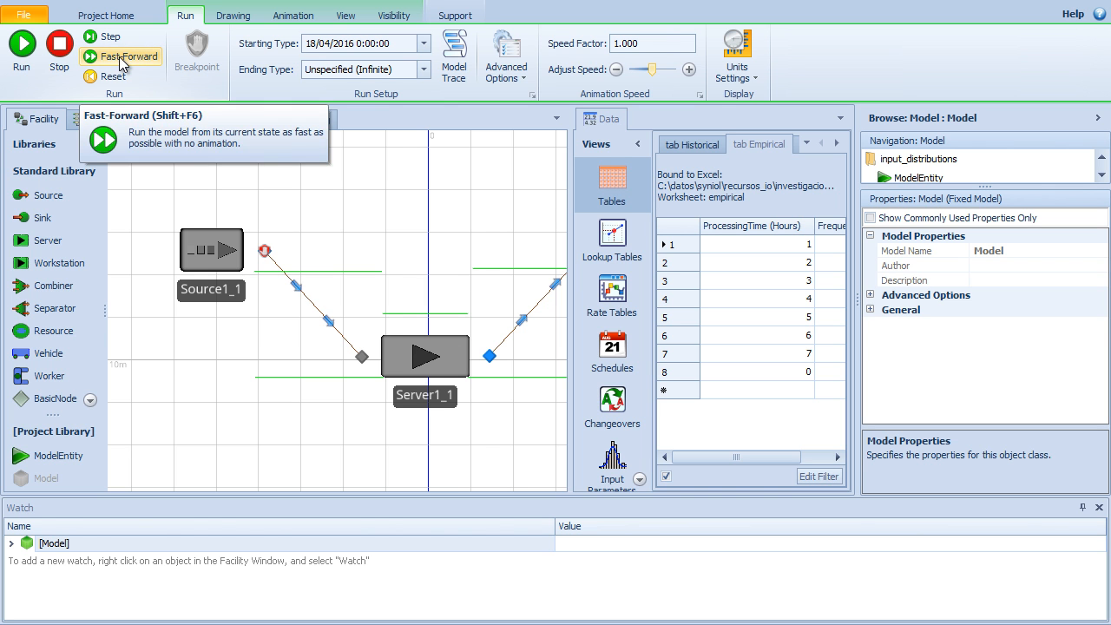
# Merge the Data window back into the main window group and return to the Facility view
pyautogui.moveTo(570, 205); pyautogui.dragTo(497, 228)
pyautogui.click(526, 121)
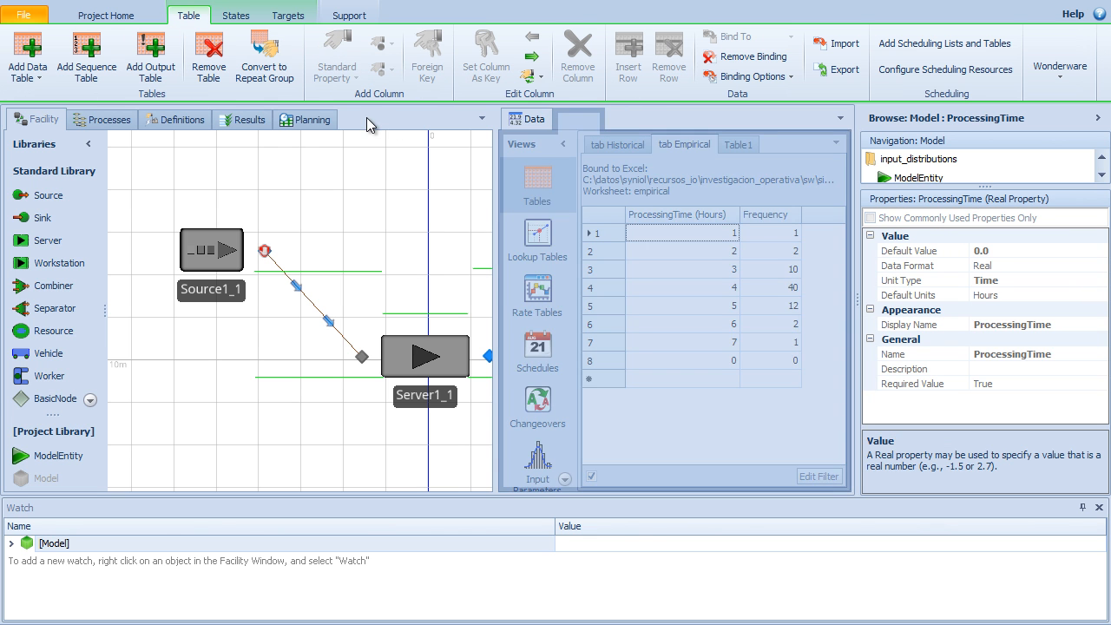
pyautogui.moveTo(524, 119); pyautogui.dragTo(337, 117)
pyautogui.click(41, 120)
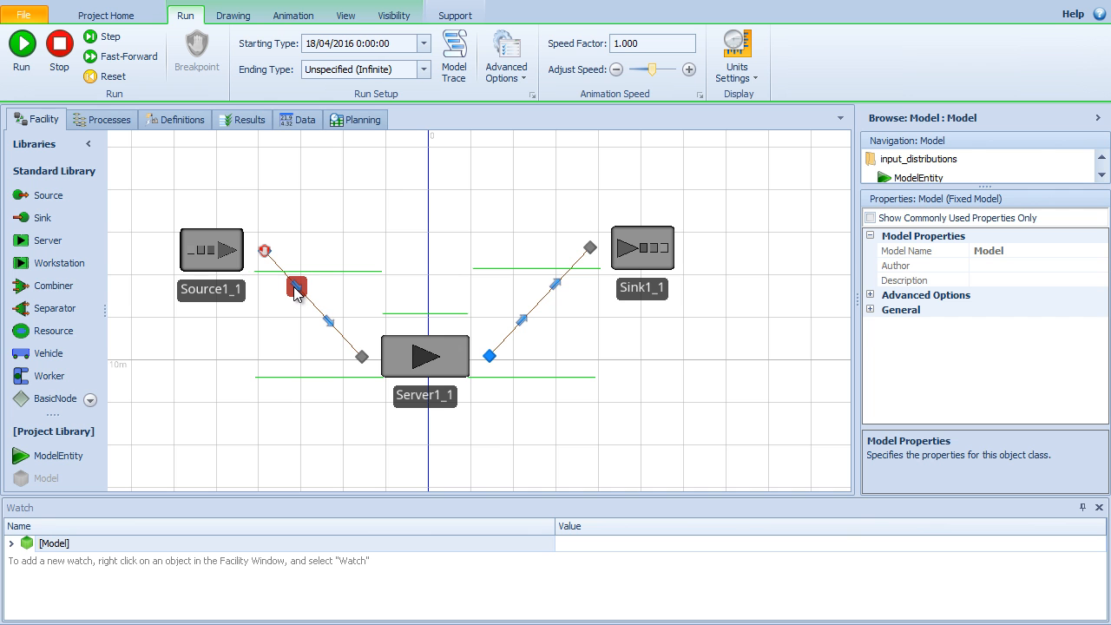
# Bring both production lines into view and check Server1's Processing Time expression in the widened properties area
pyautogui.scroll(2, 467, 246)
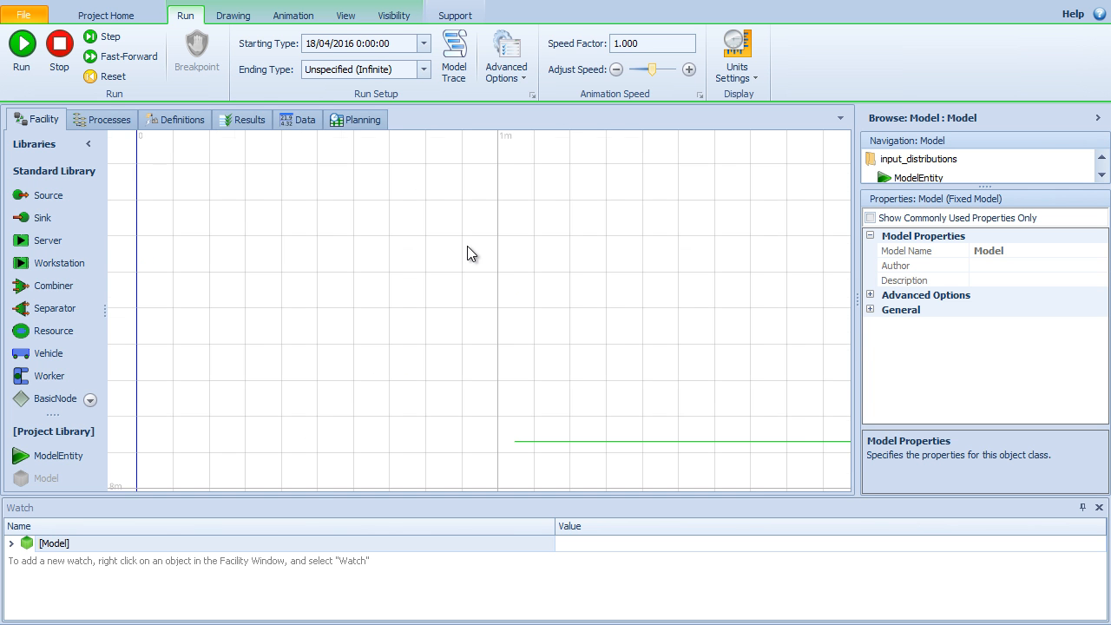
pyautogui.scroll(-3, 467, 246)
pyautogui.moveTo(467, 235); pyautogui.dragTo(492, 350)
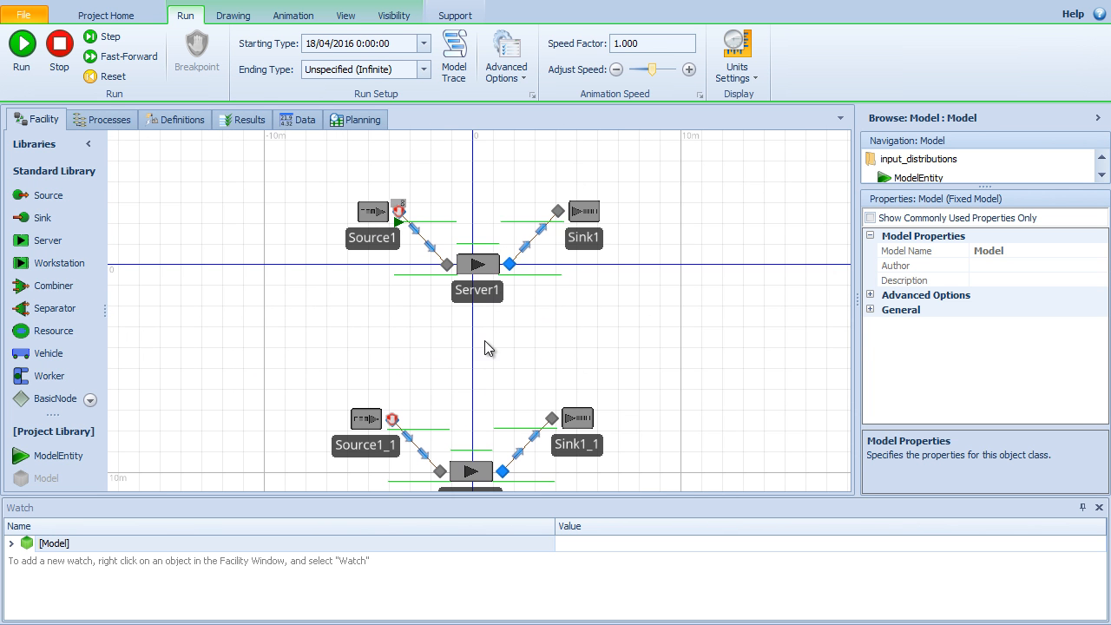
pyautogui.click(487, 264)
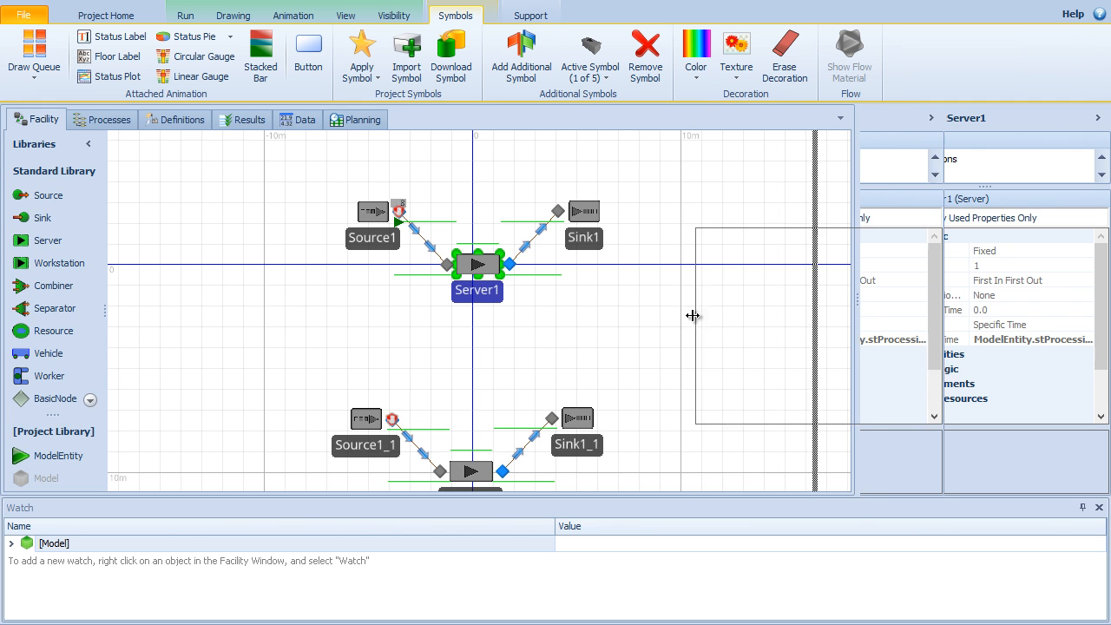
pyautogui.moveTo(860, 299); pyautogui.dragTo(692, 315)
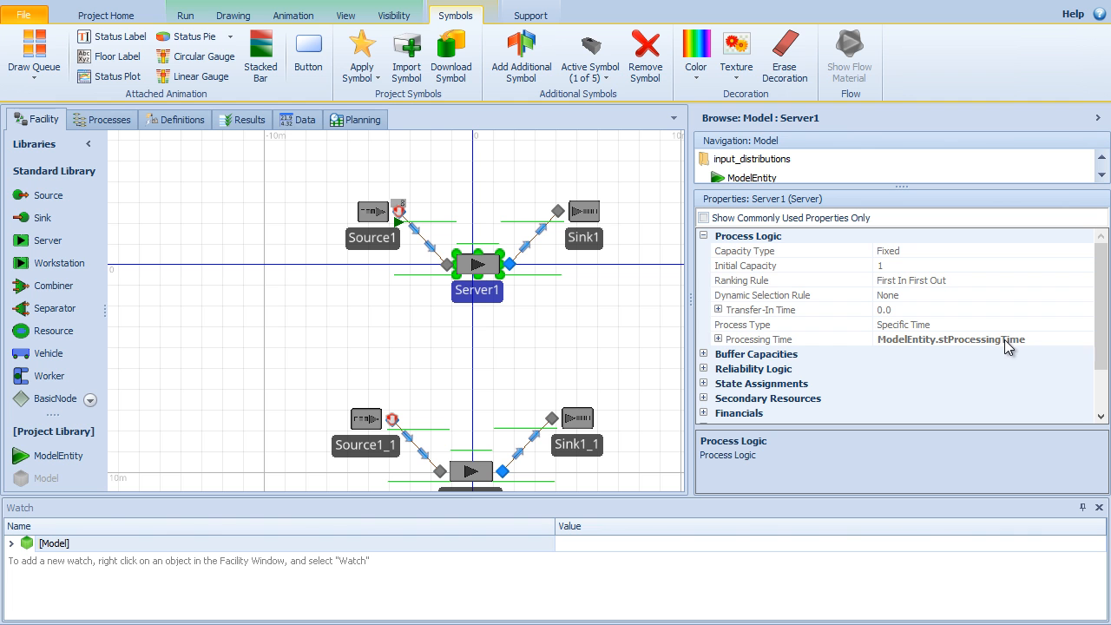
pyautogui.moveTo(618, 313); pyautogui.dragTo(478, 283)
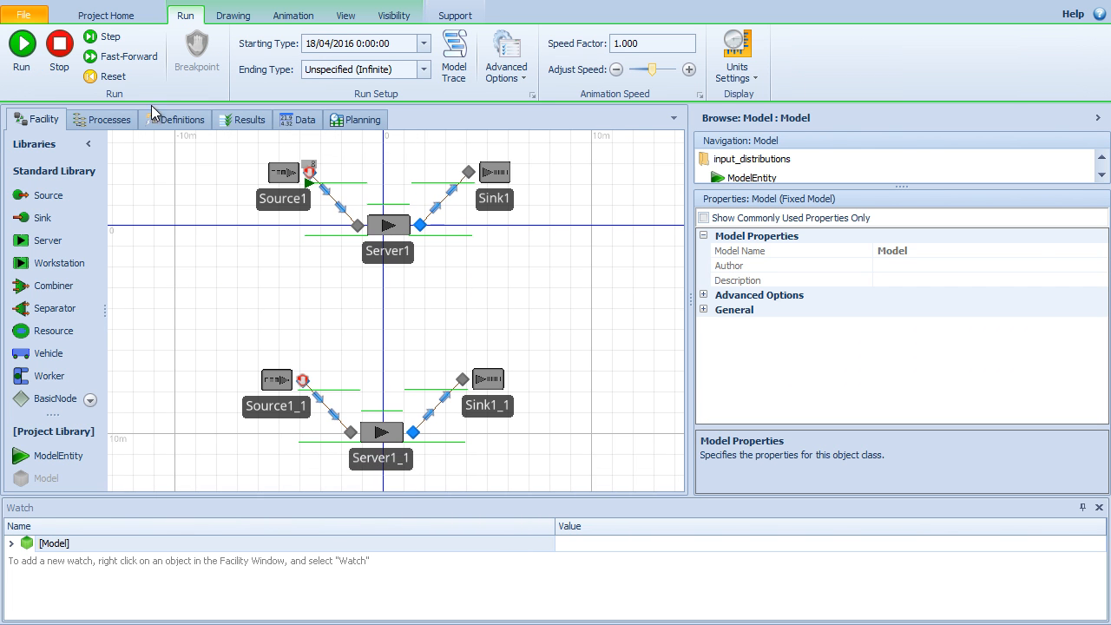
# Stop the simulation run and review Source1_1's Entity Type options, keeping DefaultEntity
pyautogui.click(59, 48)
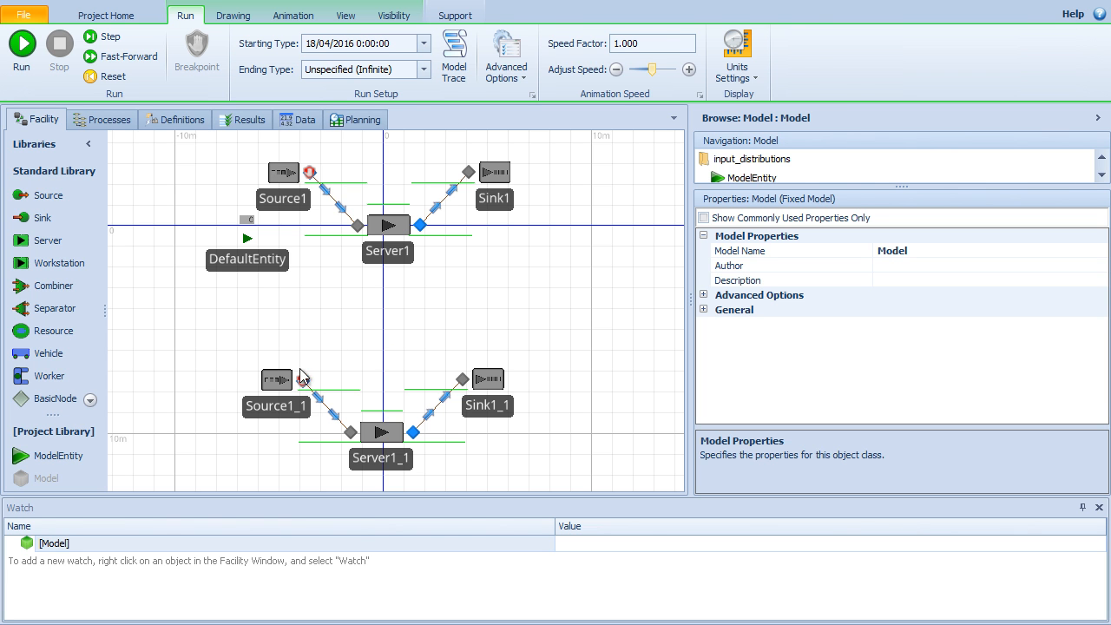
pyautogui.click(272, 389)
pyautogui.moveTo(692, 308); pyautogui.dragTo(563, 304)
pyautogui.click(1021, 251)
pyautogui.click(1085, 251)
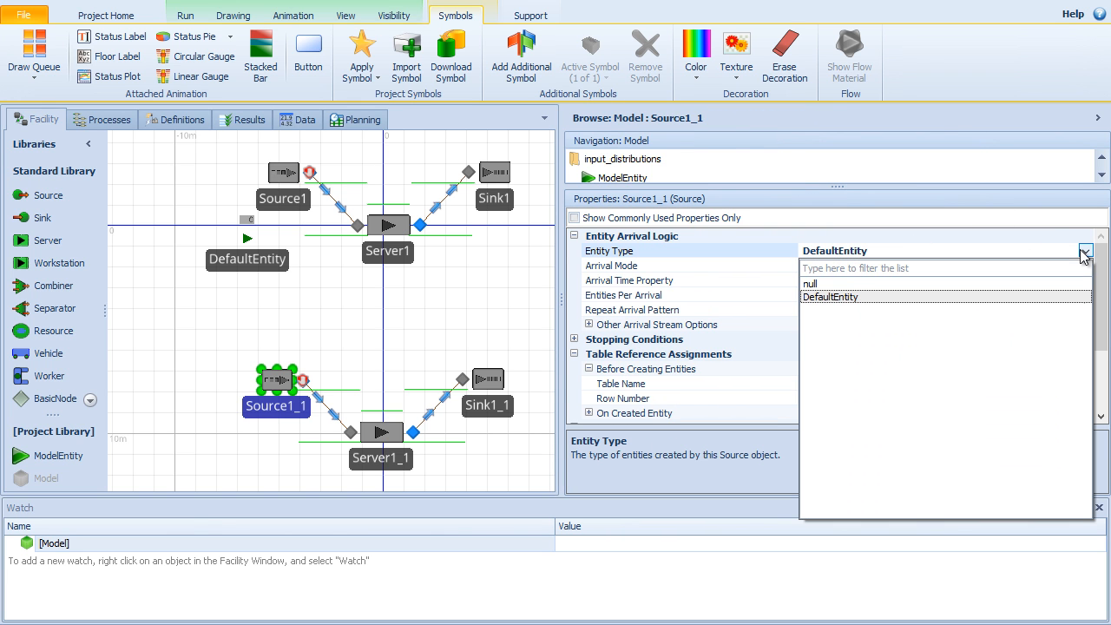
pyautogui.click(849, 266)
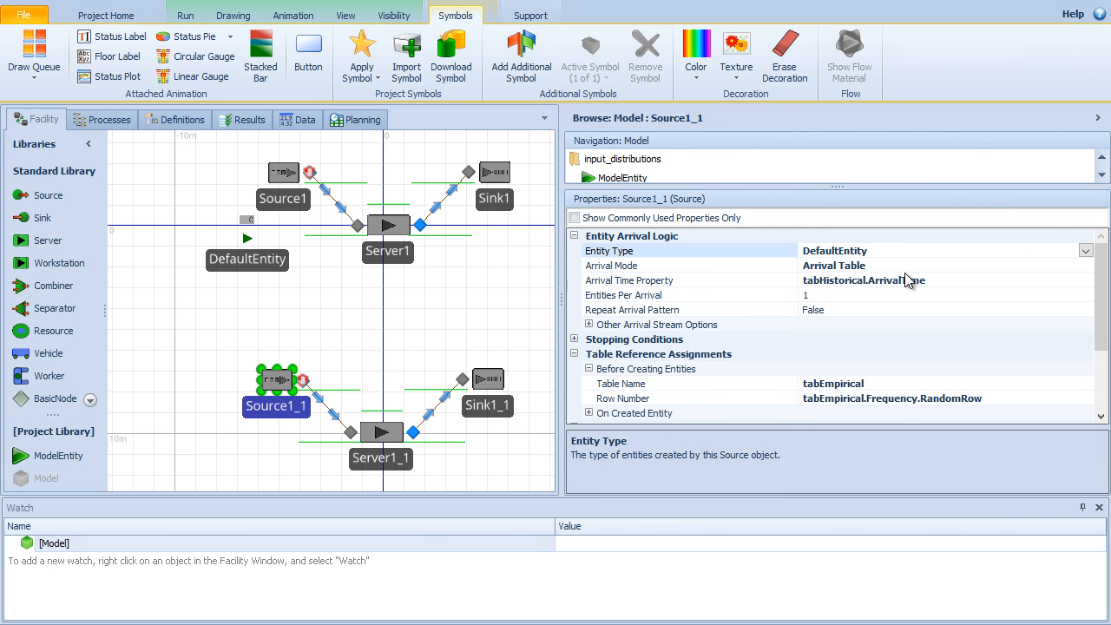
# Set the Arrival Mode of Source1_1 to Interarrival Time
pyautogui.click(910, 266)
pyautogui.click(1086, 266)
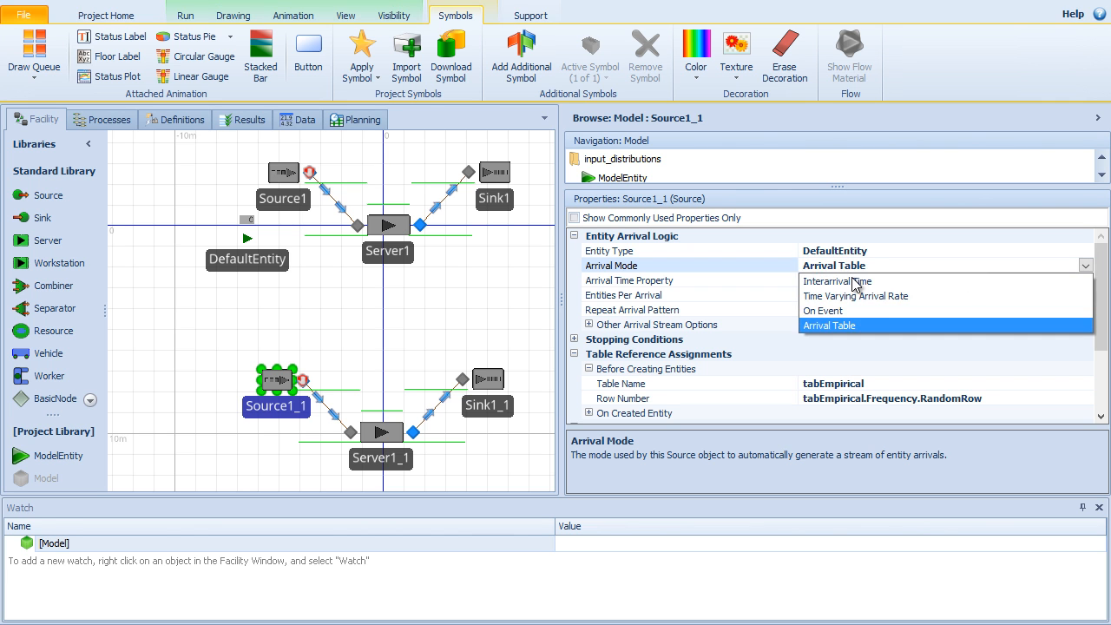
pyautogui.click(853, 278)
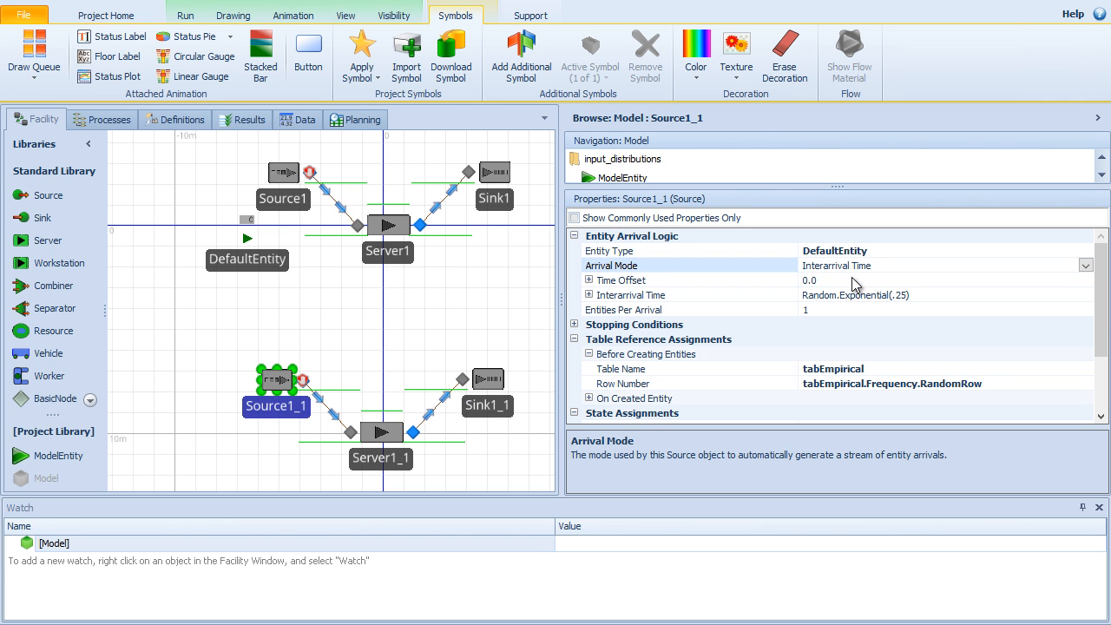
# Start a Random expression for Source1_1's Interarrival Time, browse the available distributions including Lognormal, and leave the expression editor
pyautogui.click(939, 295)
pyautogui.click(1085, 295)
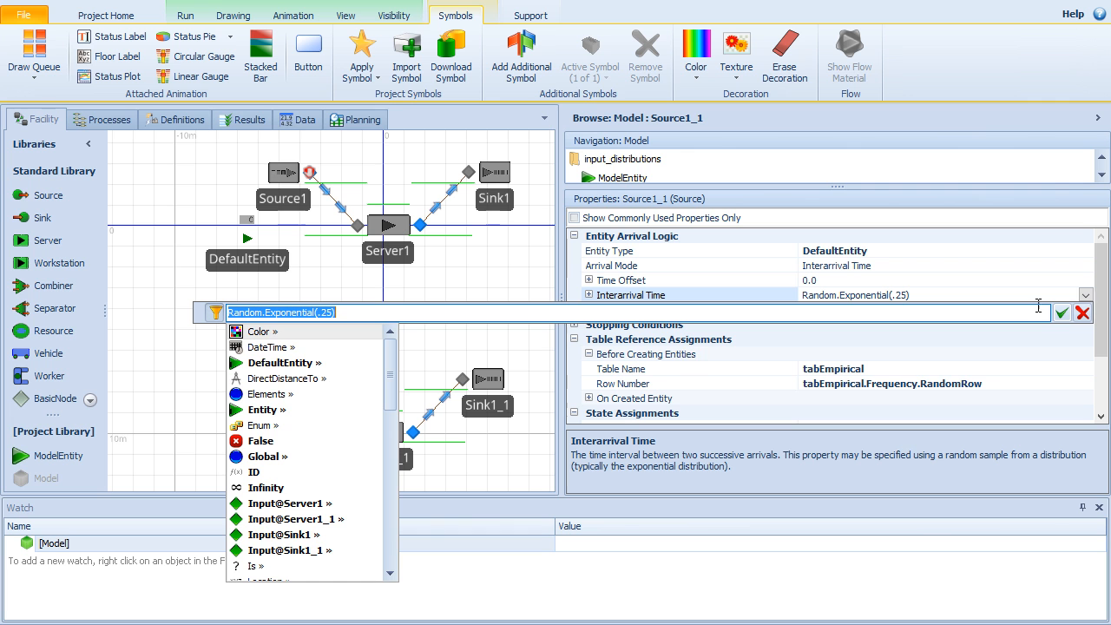
pyautogui.write('rando')
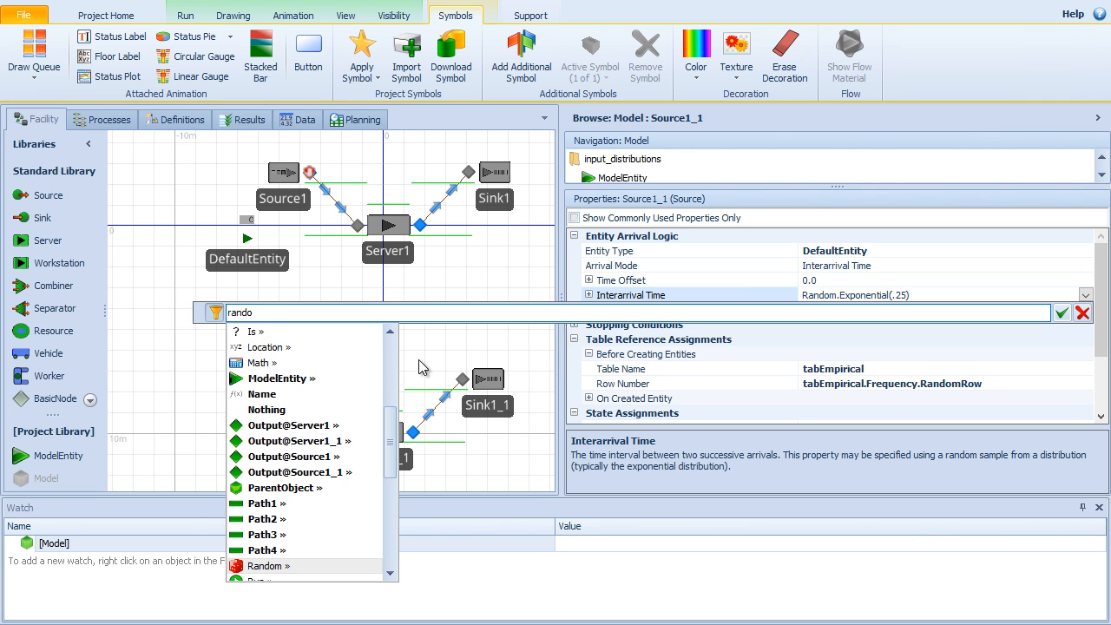
pyautogui.write('m.')
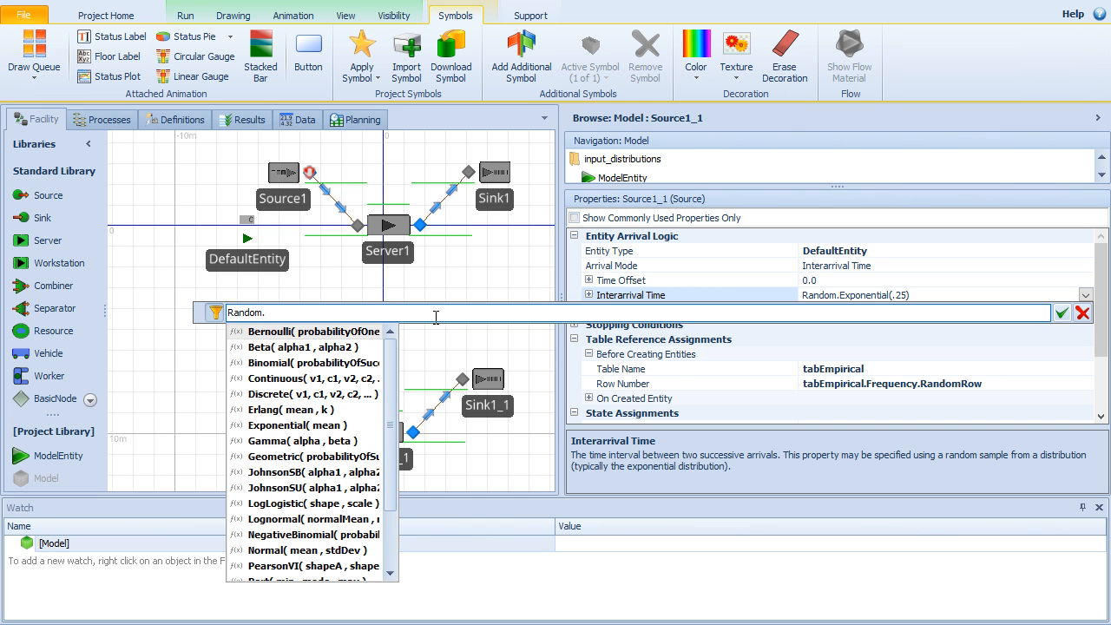
pyautogui.moveTo(392, 431); pyautogui.dragTo(398, 486)
pyautogui.click(323, 442)
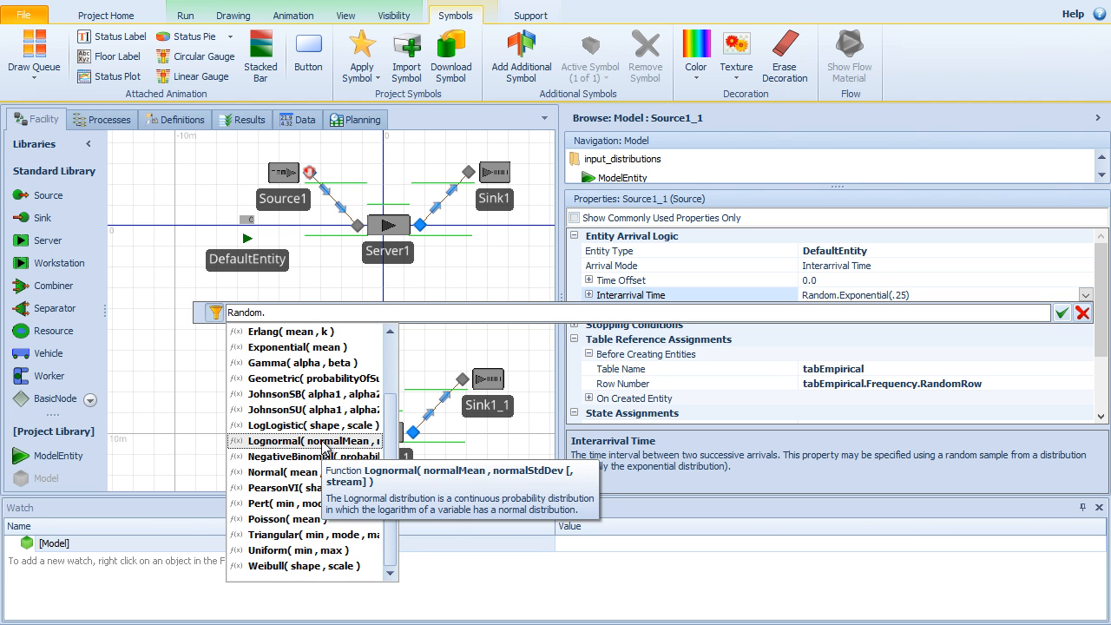
pyautogui.click(357, 313)
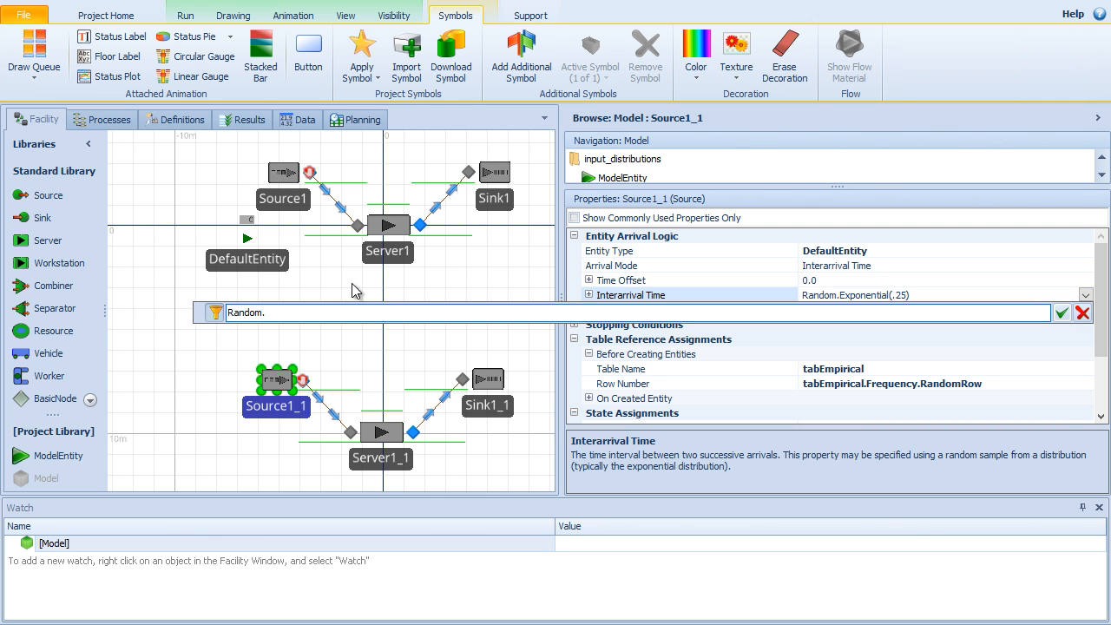
pyautogui.click(351, 289)
# Shift Source1_1, Server1_1 and Sink1_1 slightly up and to the left in the Facility layout
pyautogui.moveTo(486, 303); pyautogui.dragTo(437, 319)
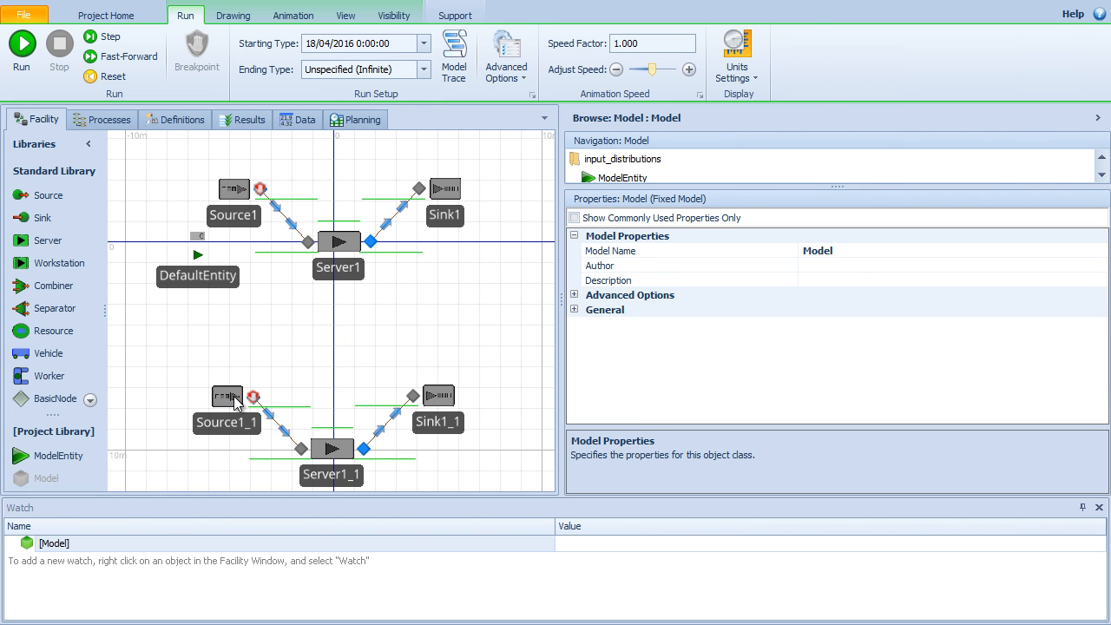
pyautogui.moveTo(235, 401); pyautogui.dragTo(224, 394)
pyautogui.moveTo(328, 449); pyautogui.dragTo(309, 443)
pyautogui.moveTo(450, 398); pyautogui.dragTo(447, 397)
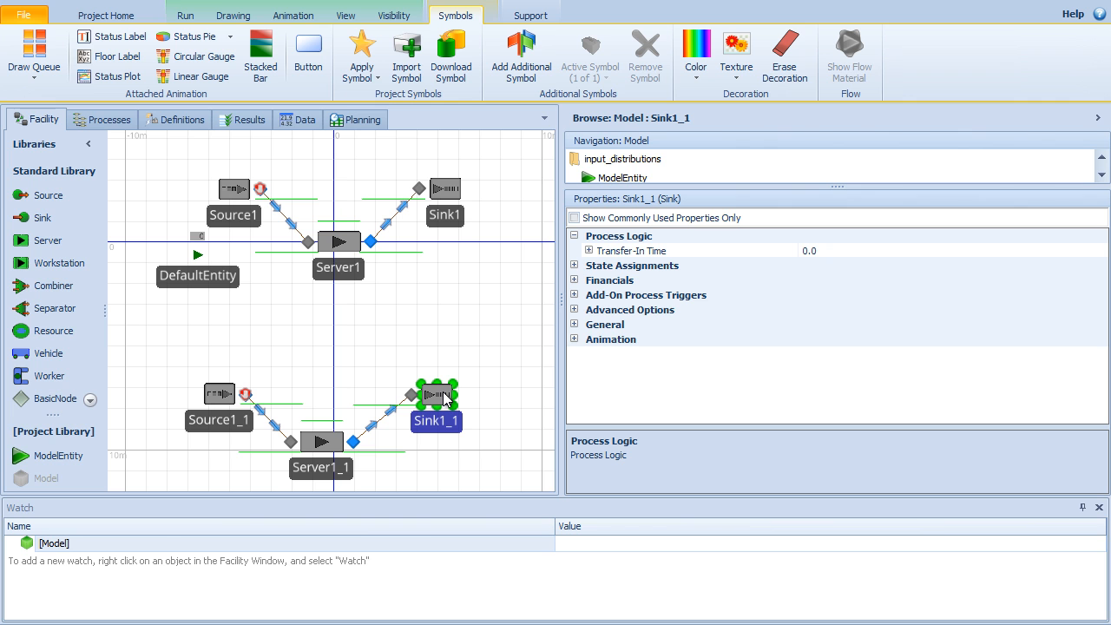